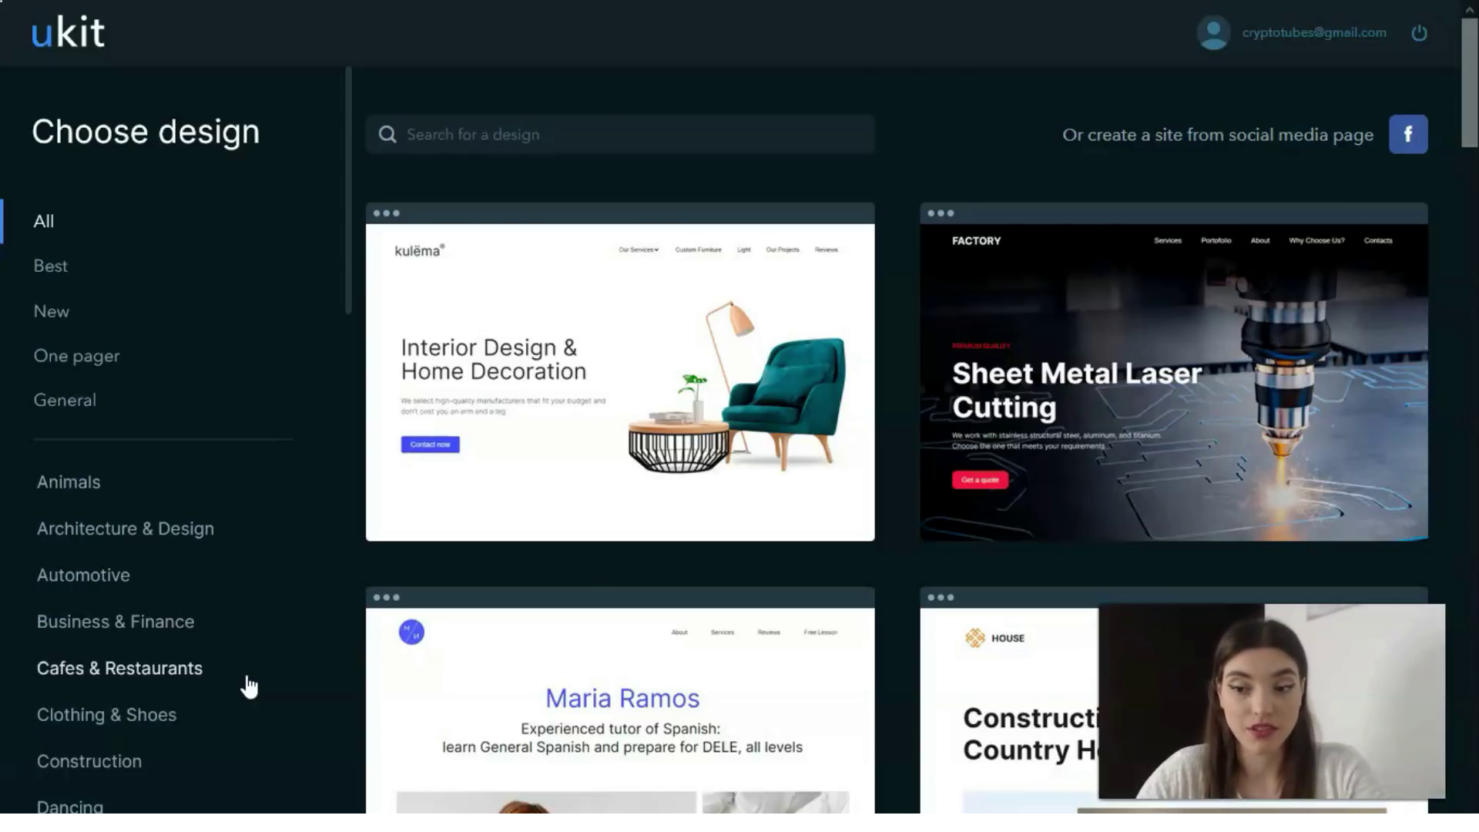
# Step: Browse the design gallery, filter it to Makeup & Cosmetology, and open the preview of the Beauty Tattoo Studio design
pyautogui.scroll(-5, 770, 463)
pyautogui.scroll(-8, 778, 470)
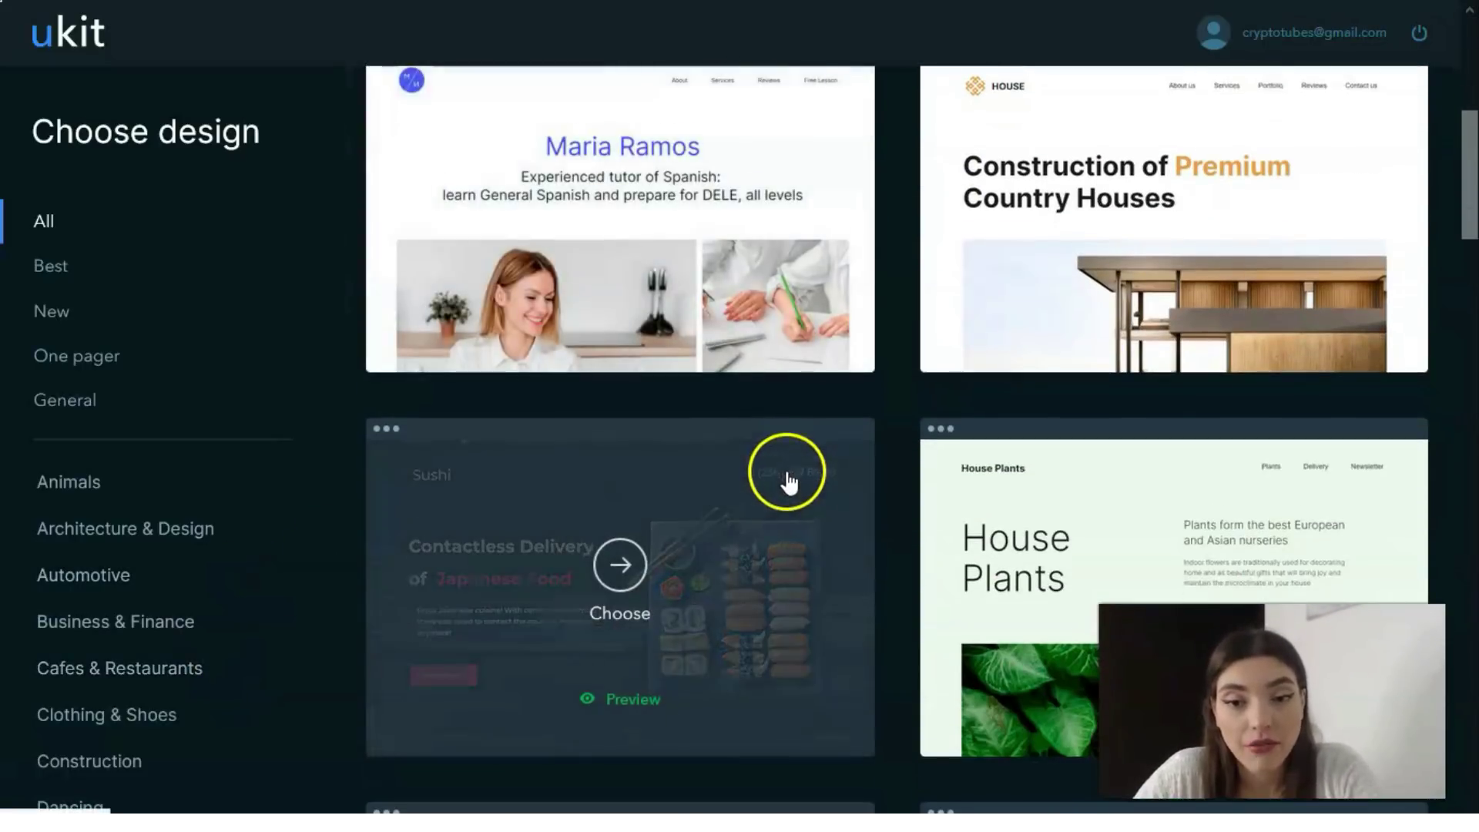
pyautogui.scroll(-2, 185, 308)
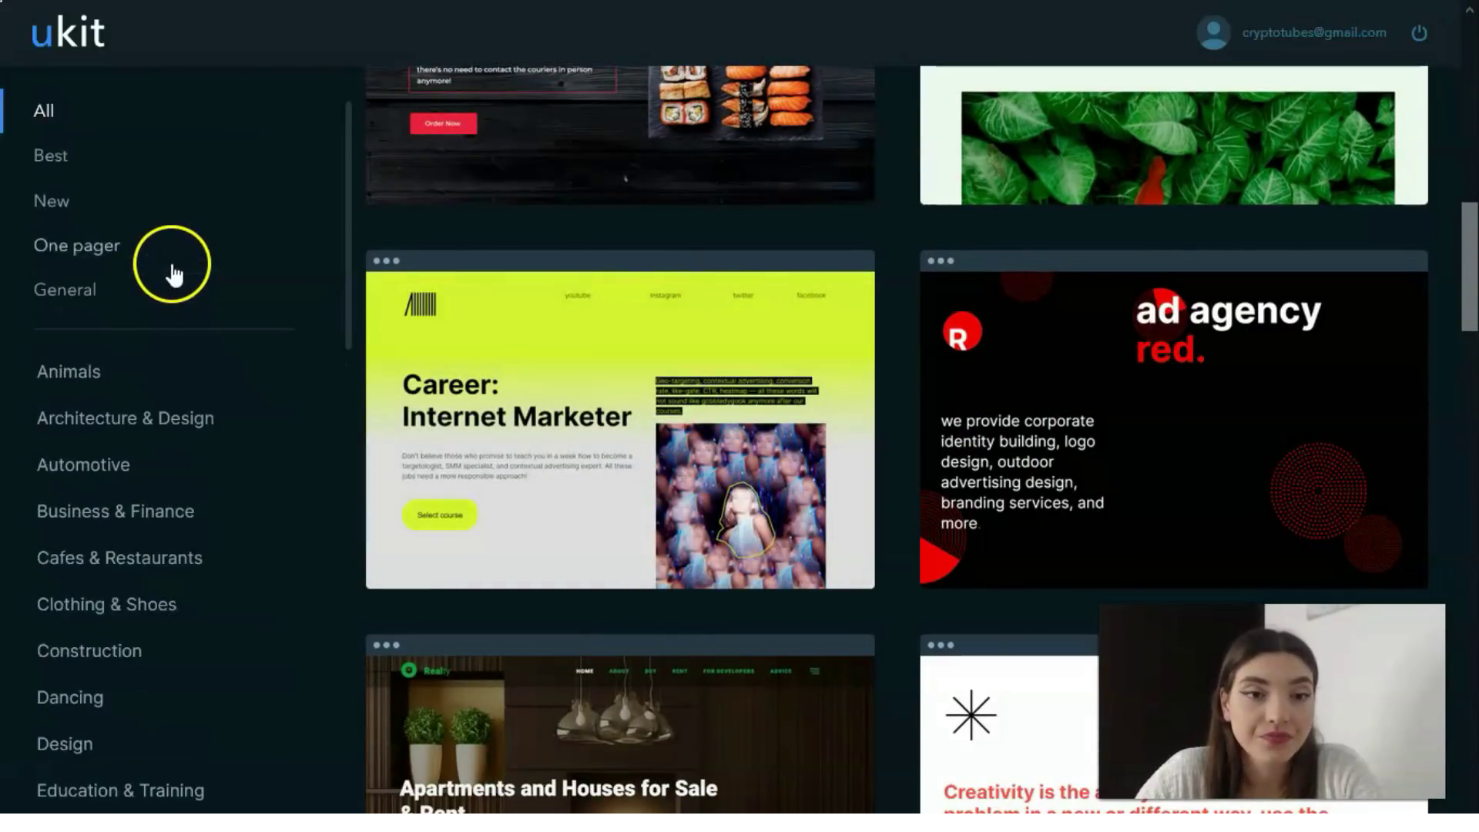
pyautogui.scroll(-5, 181, 308)
pyautogui.scroll(-6, 185, 332)
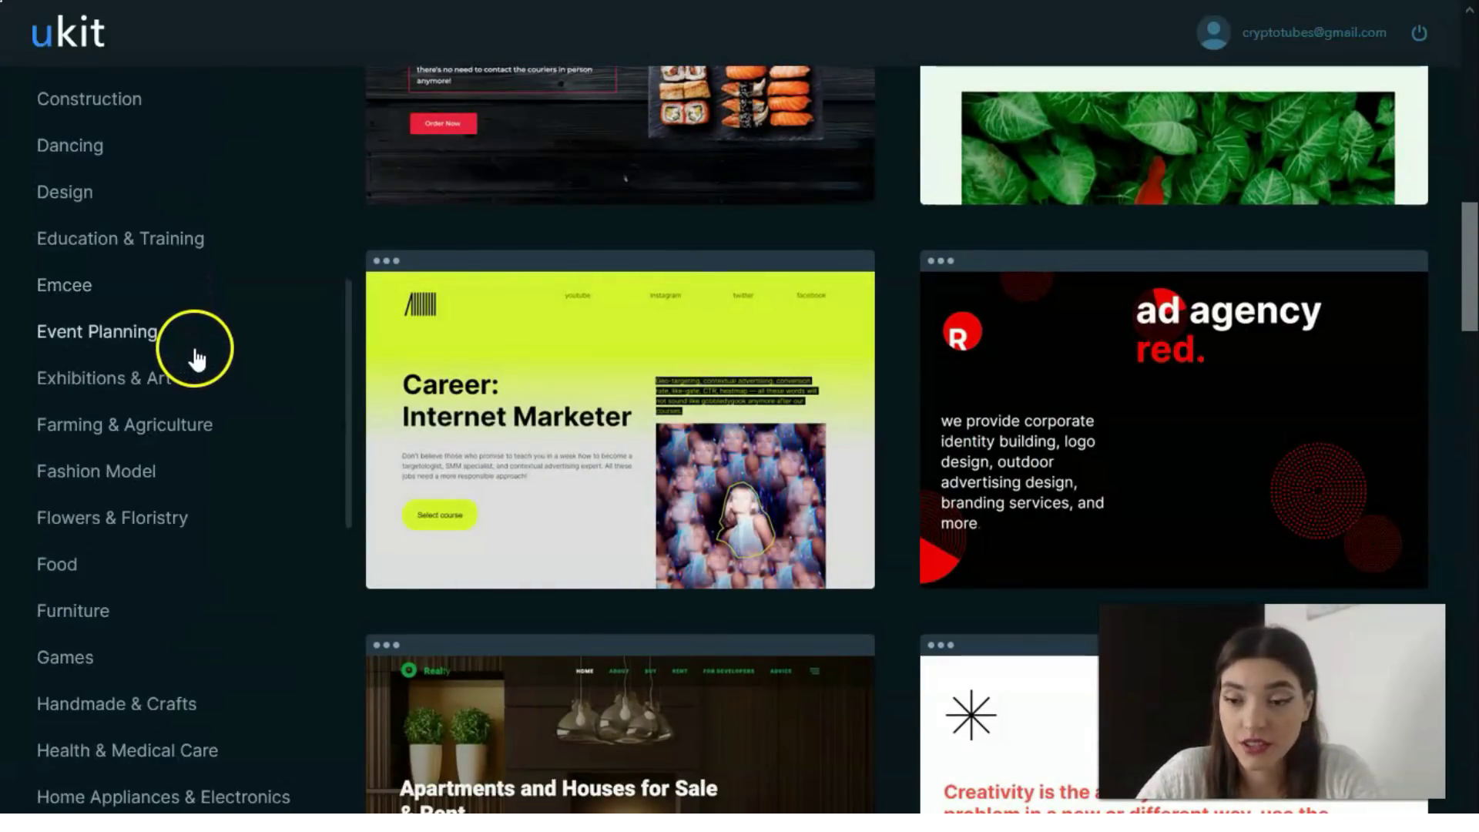
pyautogui.scroll(-1, 202, 375)
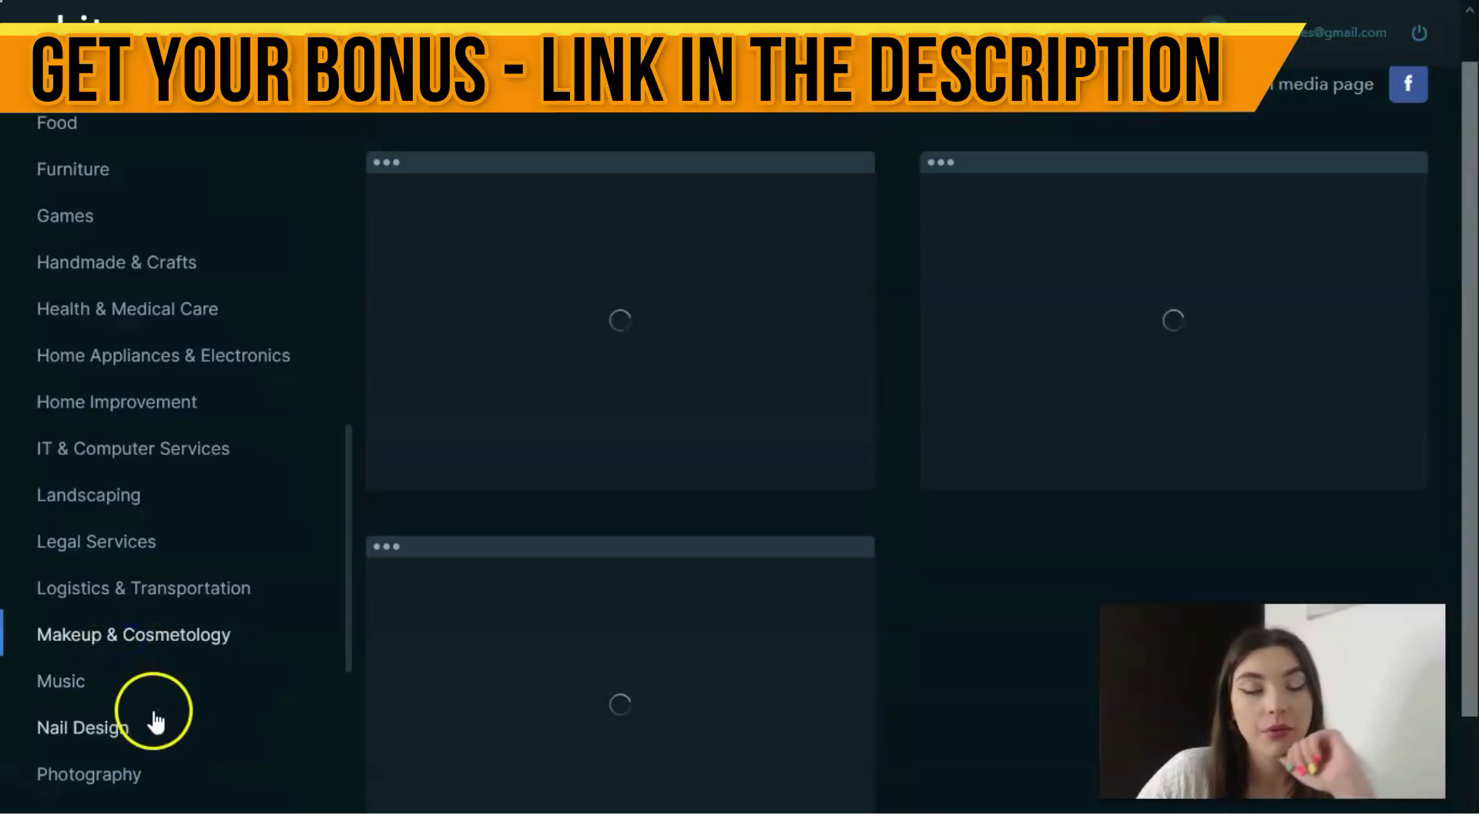
pyautogui.scroll(-2, 1334, 530)
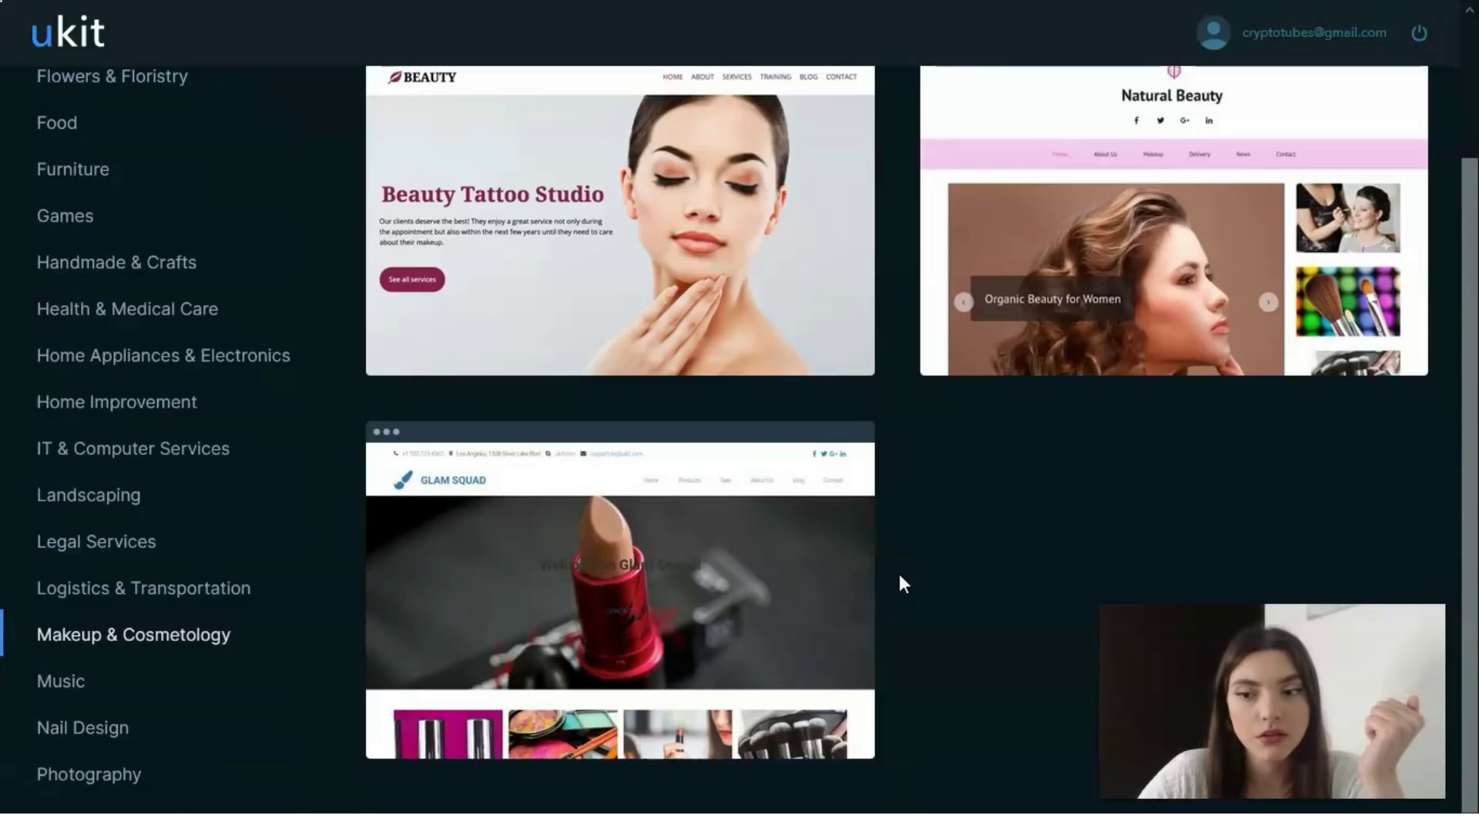
pyautogui.moveTo(662, 304)
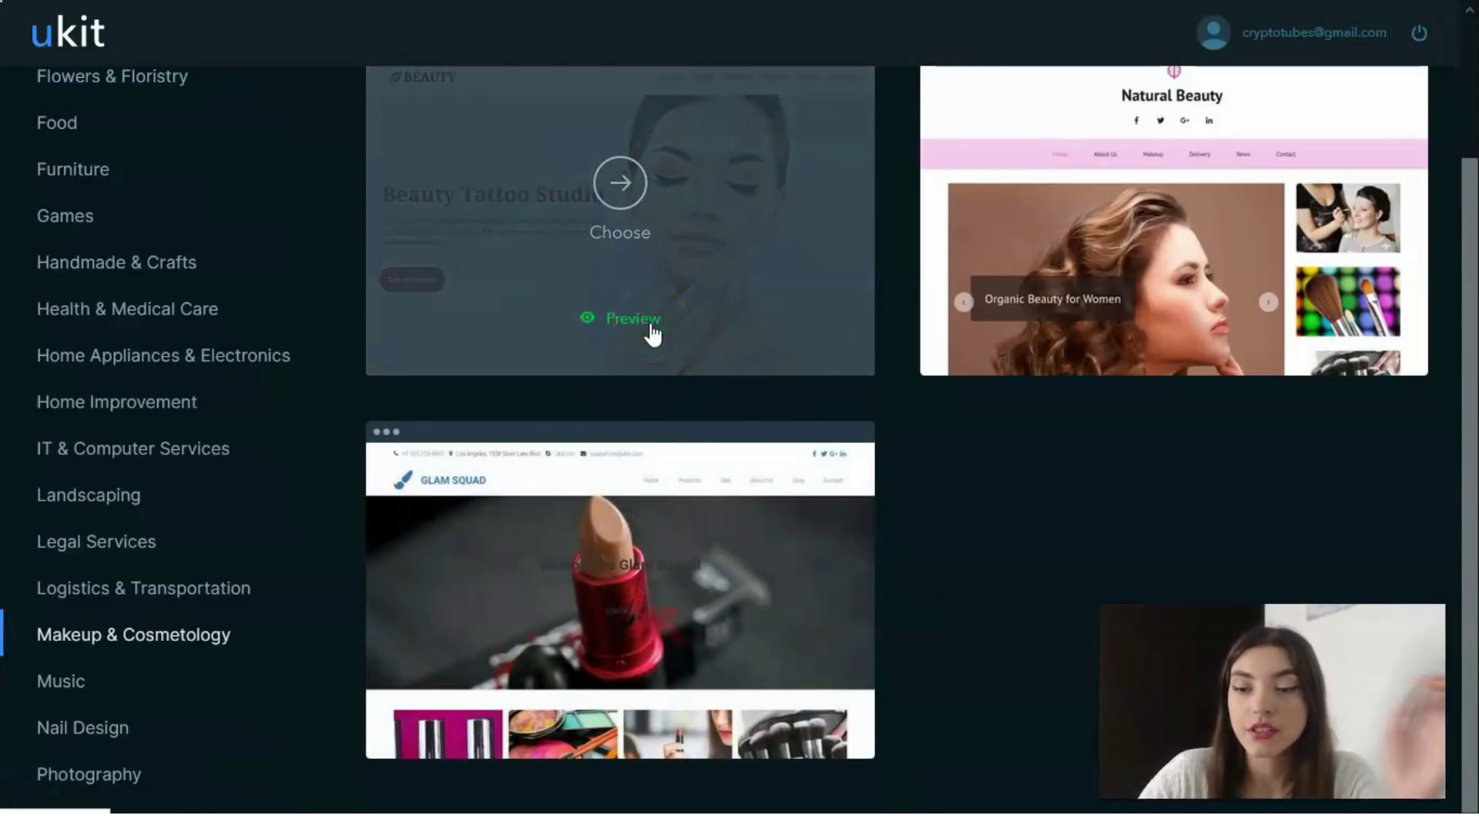
pyautogui.click(652, 332)
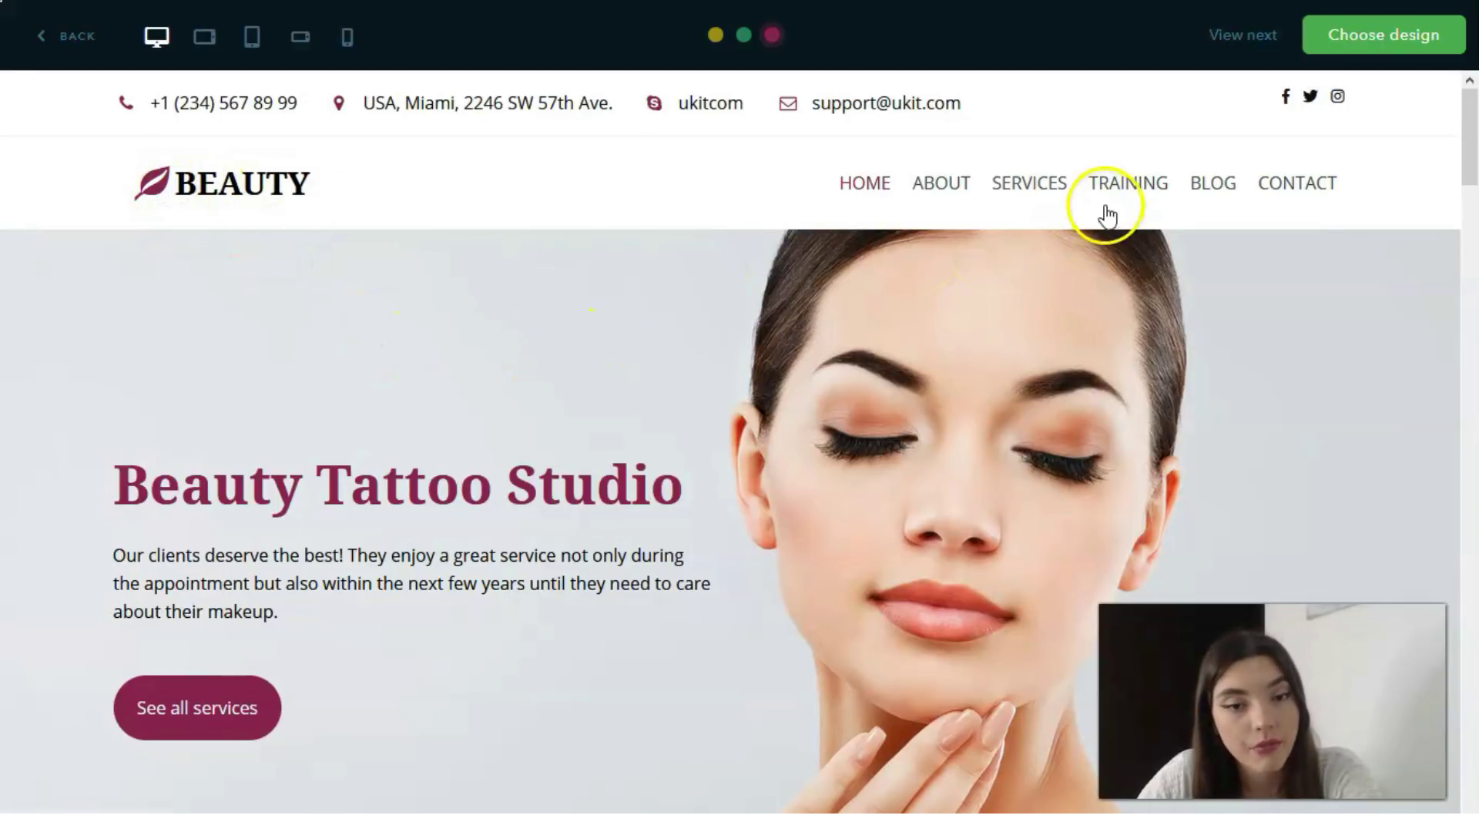
# Step: Examine the Beauty Tattoo Studio design's desktop preview, from the header through the services, reviews, training and blog sections
pyautogui.scroll(-3, 228, 399)
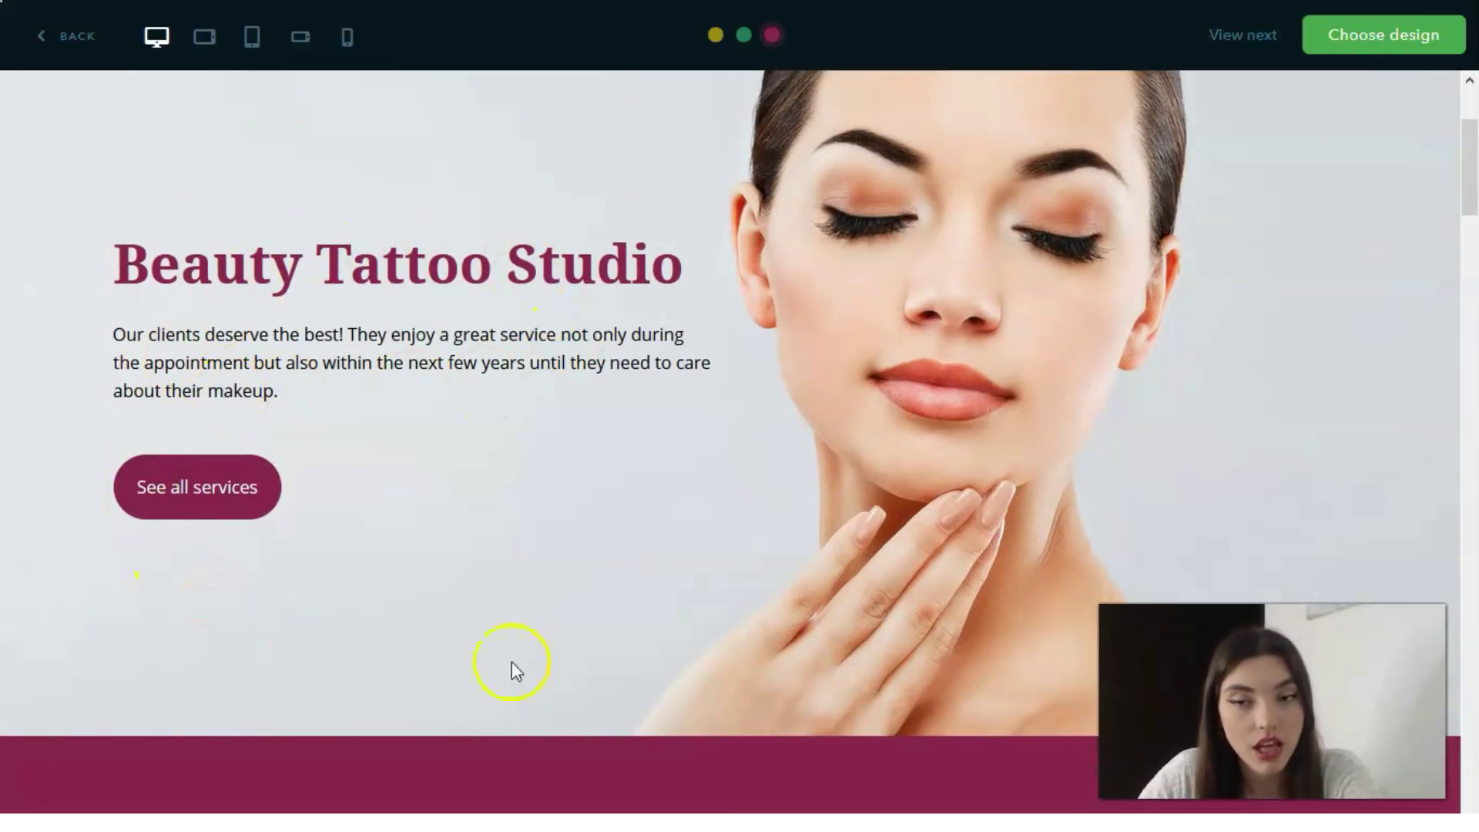
pyautogui.scroll(-9, 220, 536)
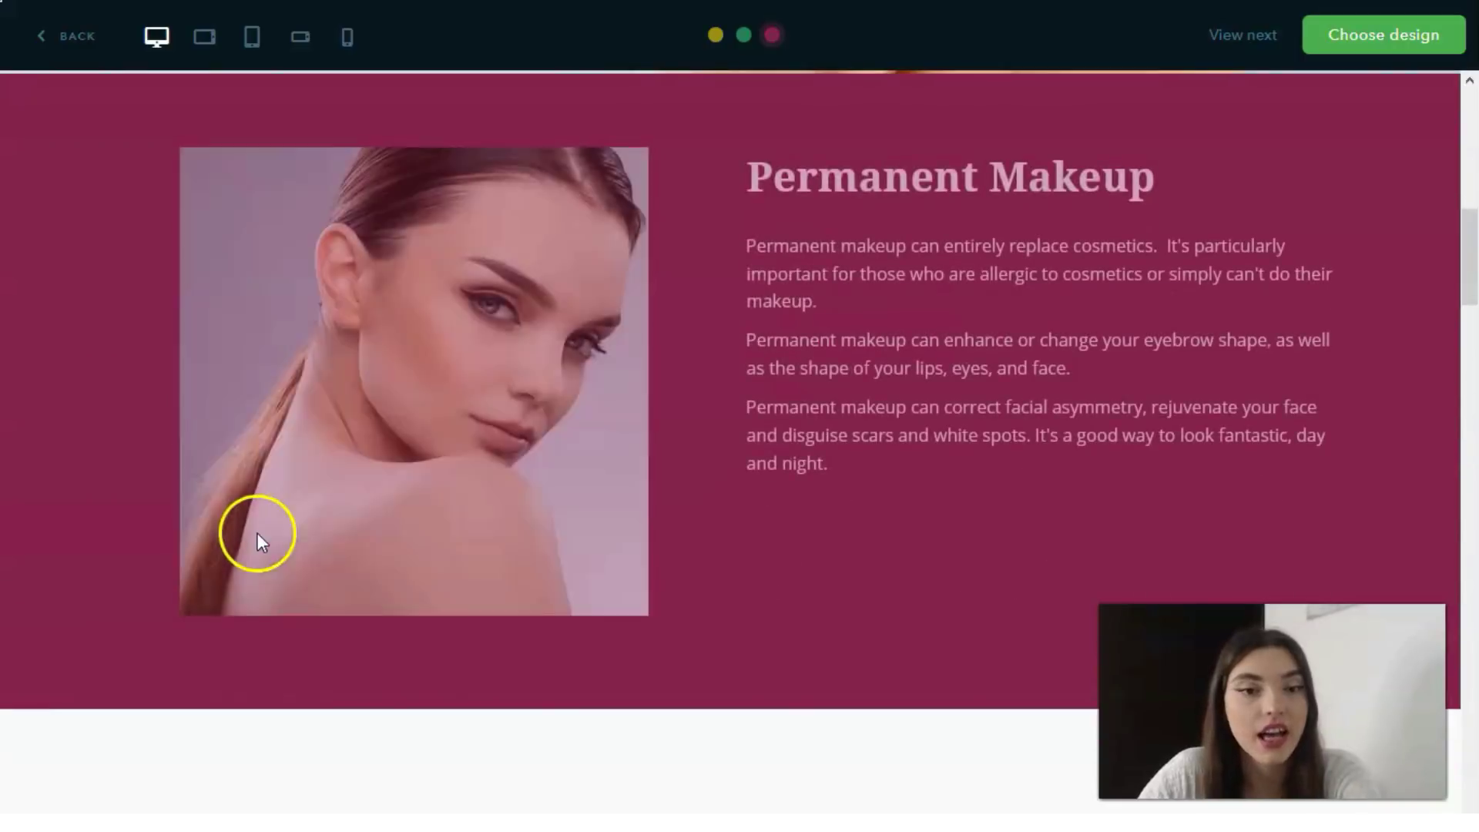
pyautogui.scroll(-10, 1047, 479)
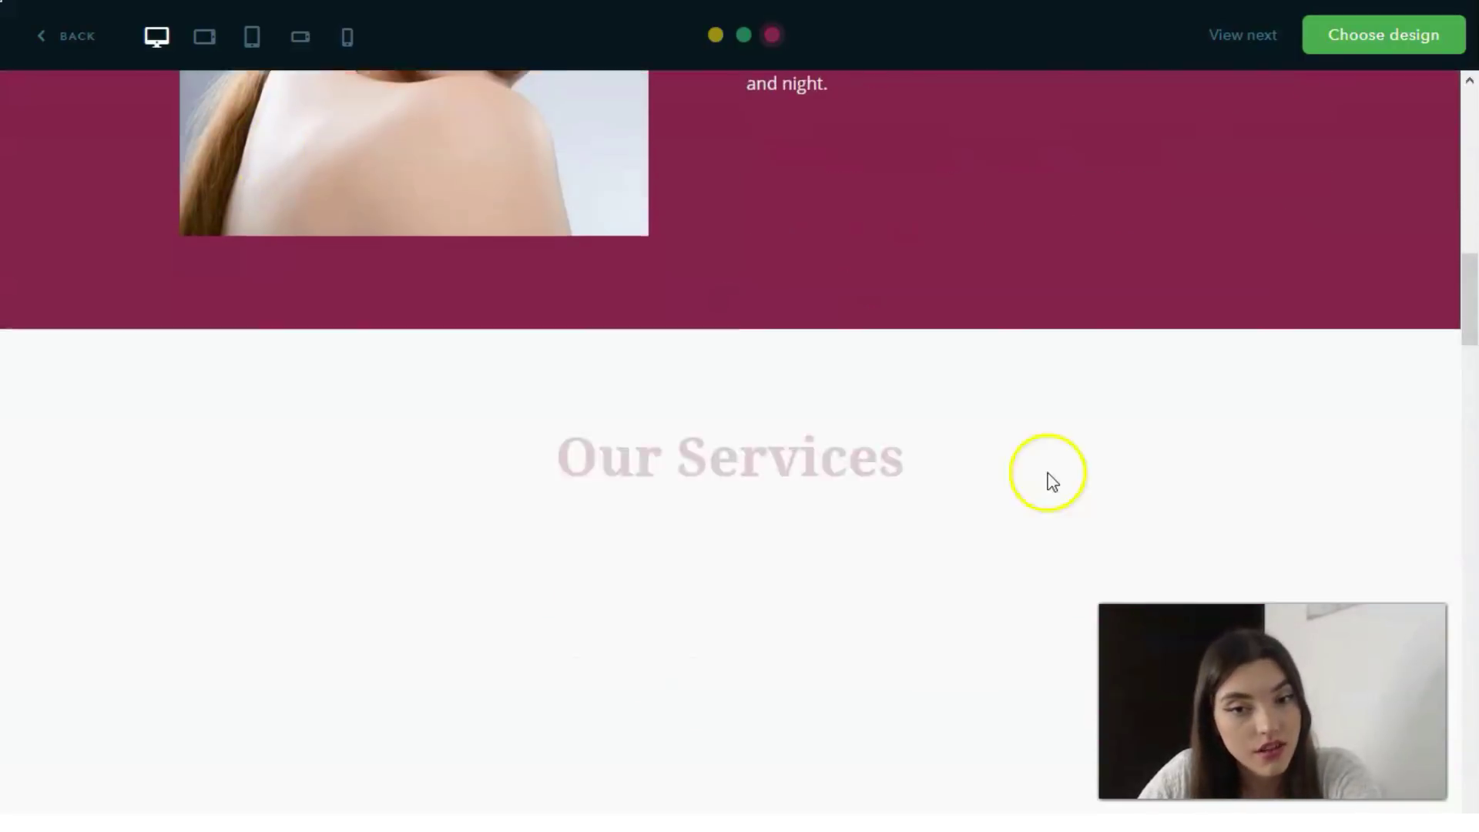
pyautogui.scroll(1, 1079, 447)
pyautogui.scroll(-1, 1078, 454)
pyautogui.scroll(-5, 1075, 455)
pyautogui.scroll(6, 1007, 440)
pyautogui.scroll(-9, 1007, 447)
pyautogui.scroll(-15, 988, 443)
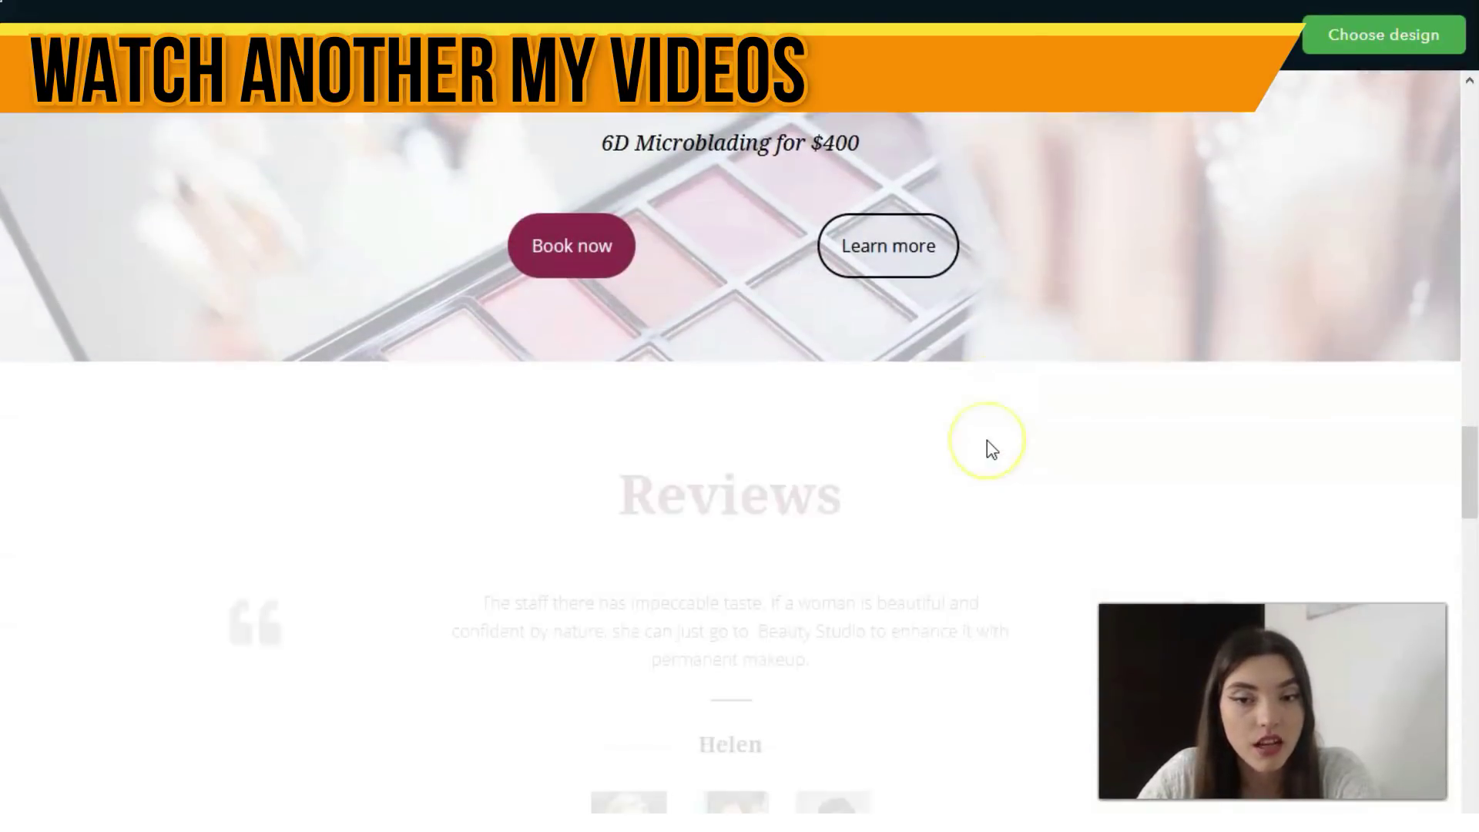
pyautogui.scroll(-10, 987, 440)
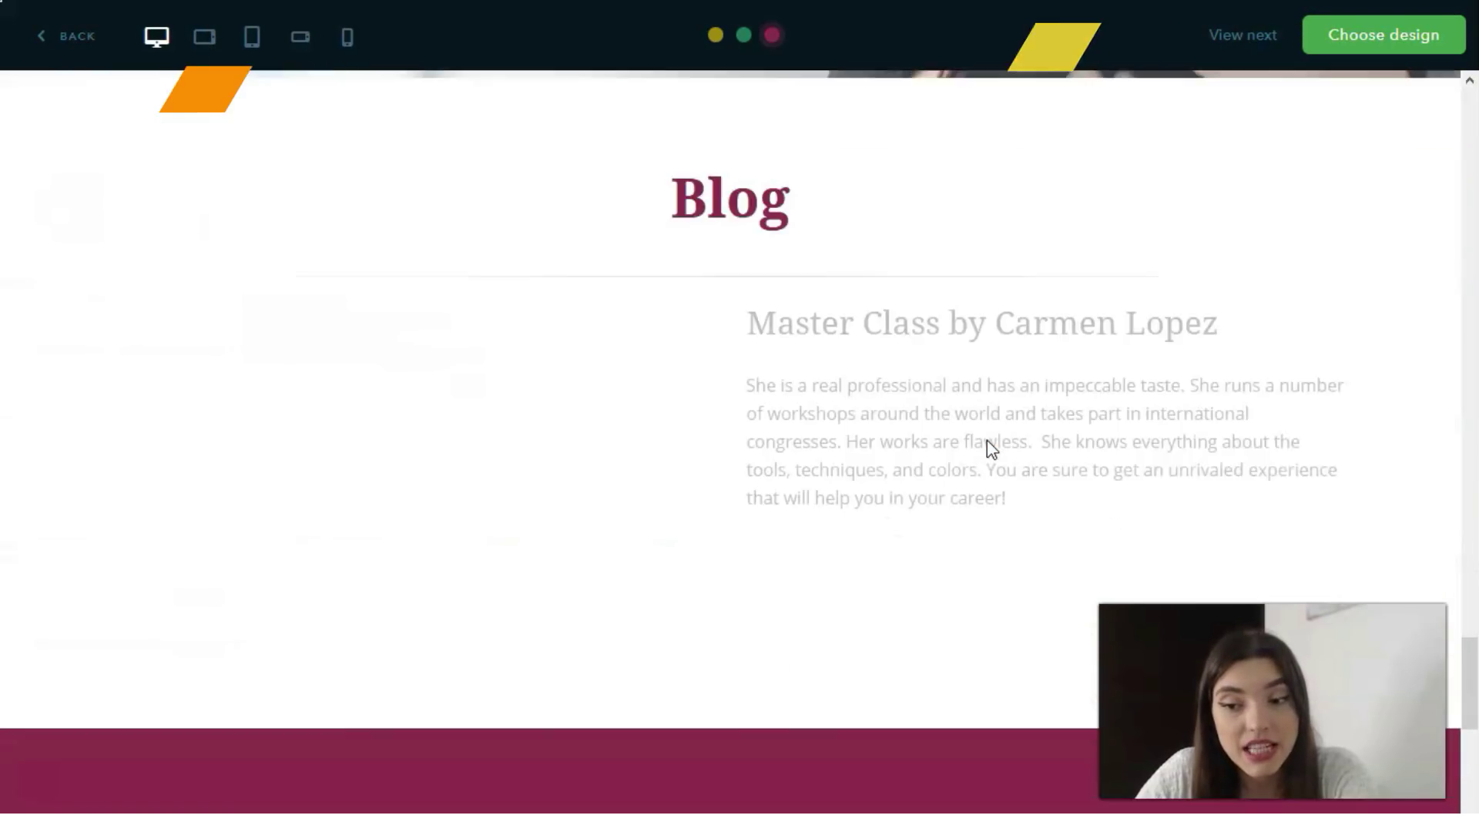
pyautogui.scroll(6, 998, 456)
pyautogui.scroll(20, 1000, 455)
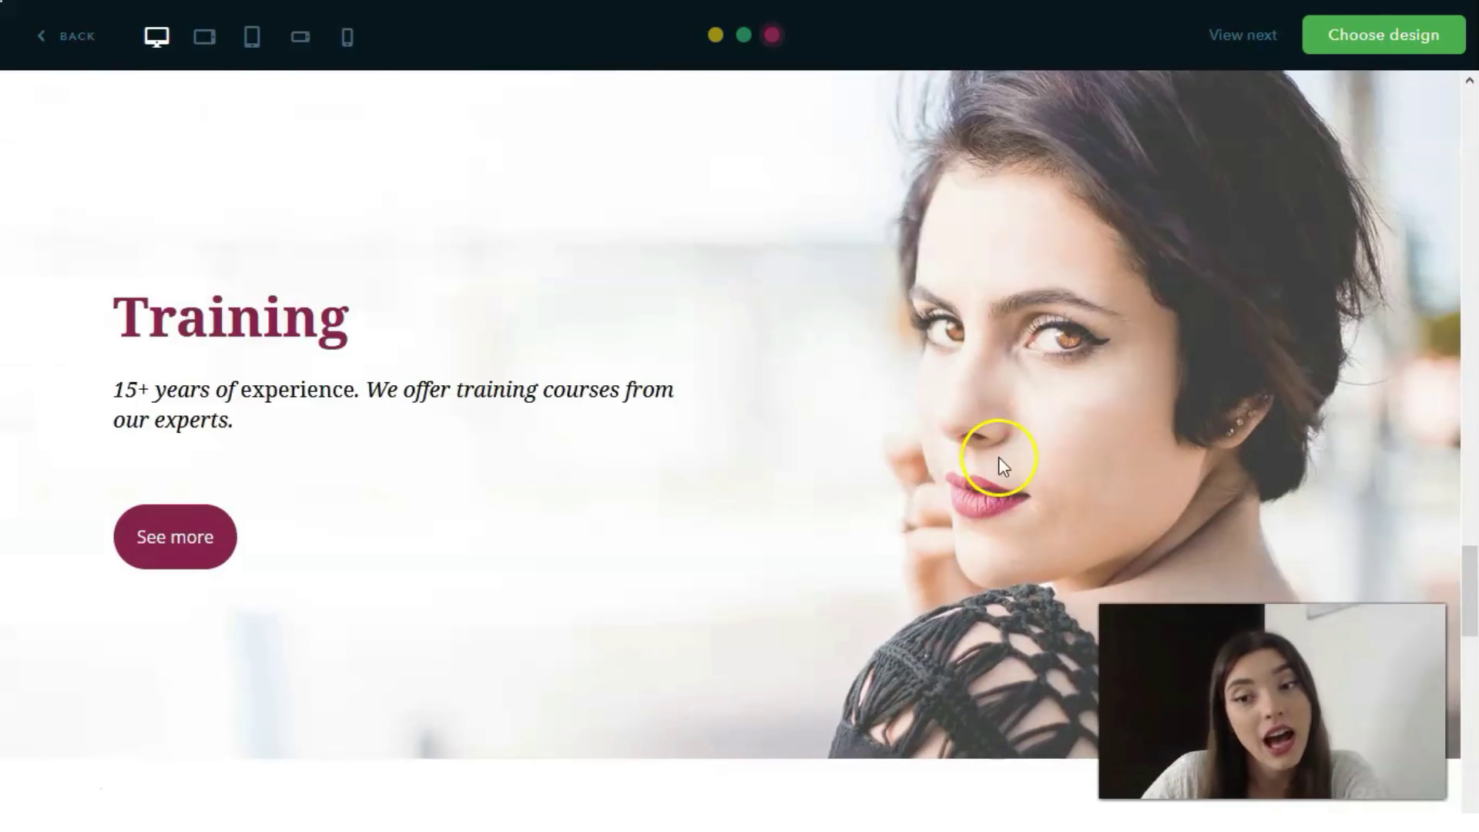
pyautogui.scroll(10, 1000, 457)
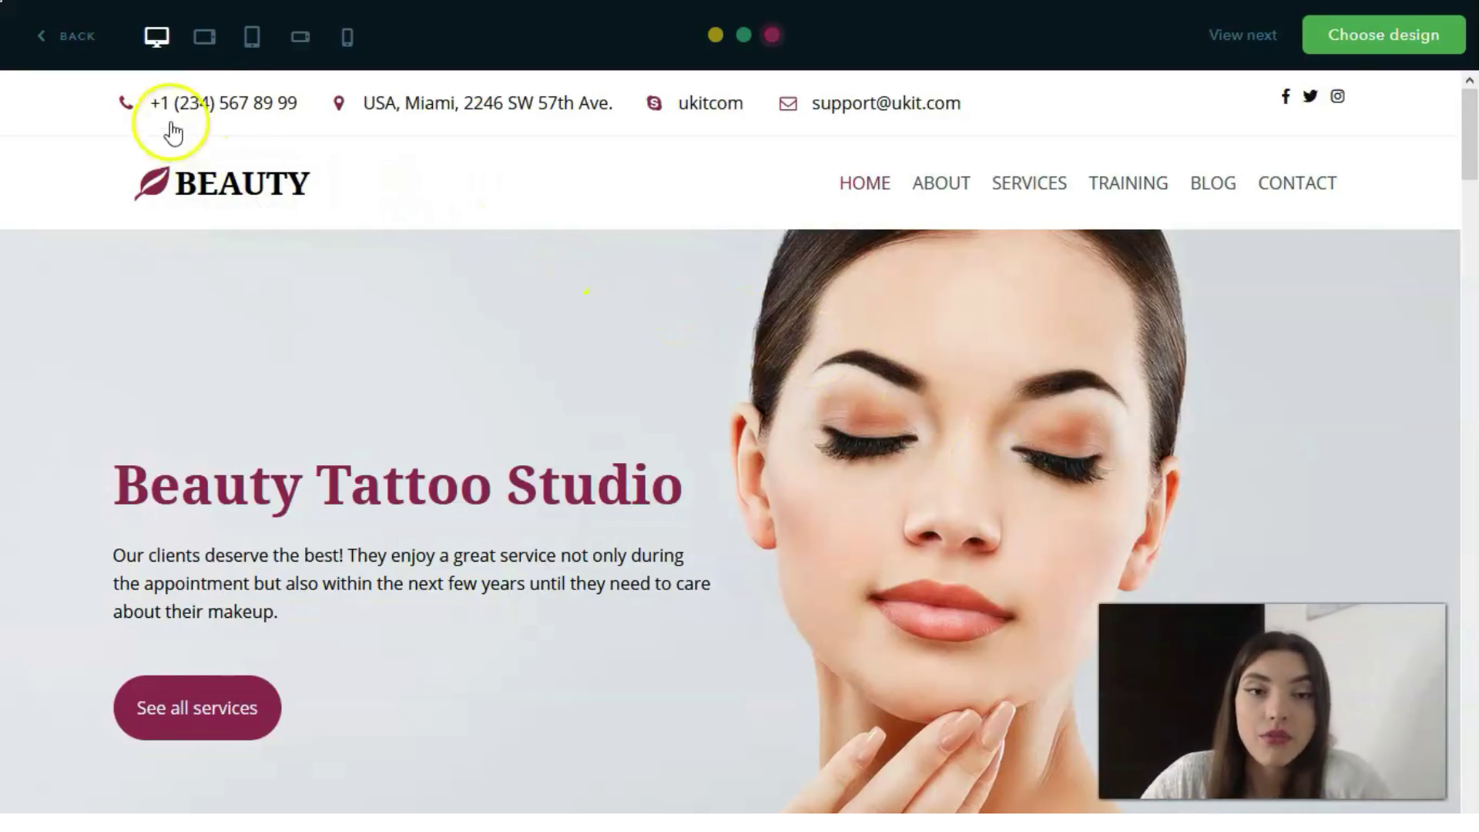
# Step: Check the Beauty Tattoo Studio design in landscape and portrait tablet views and in landscape and portrait phone views
pyautogui.click(204, 39)
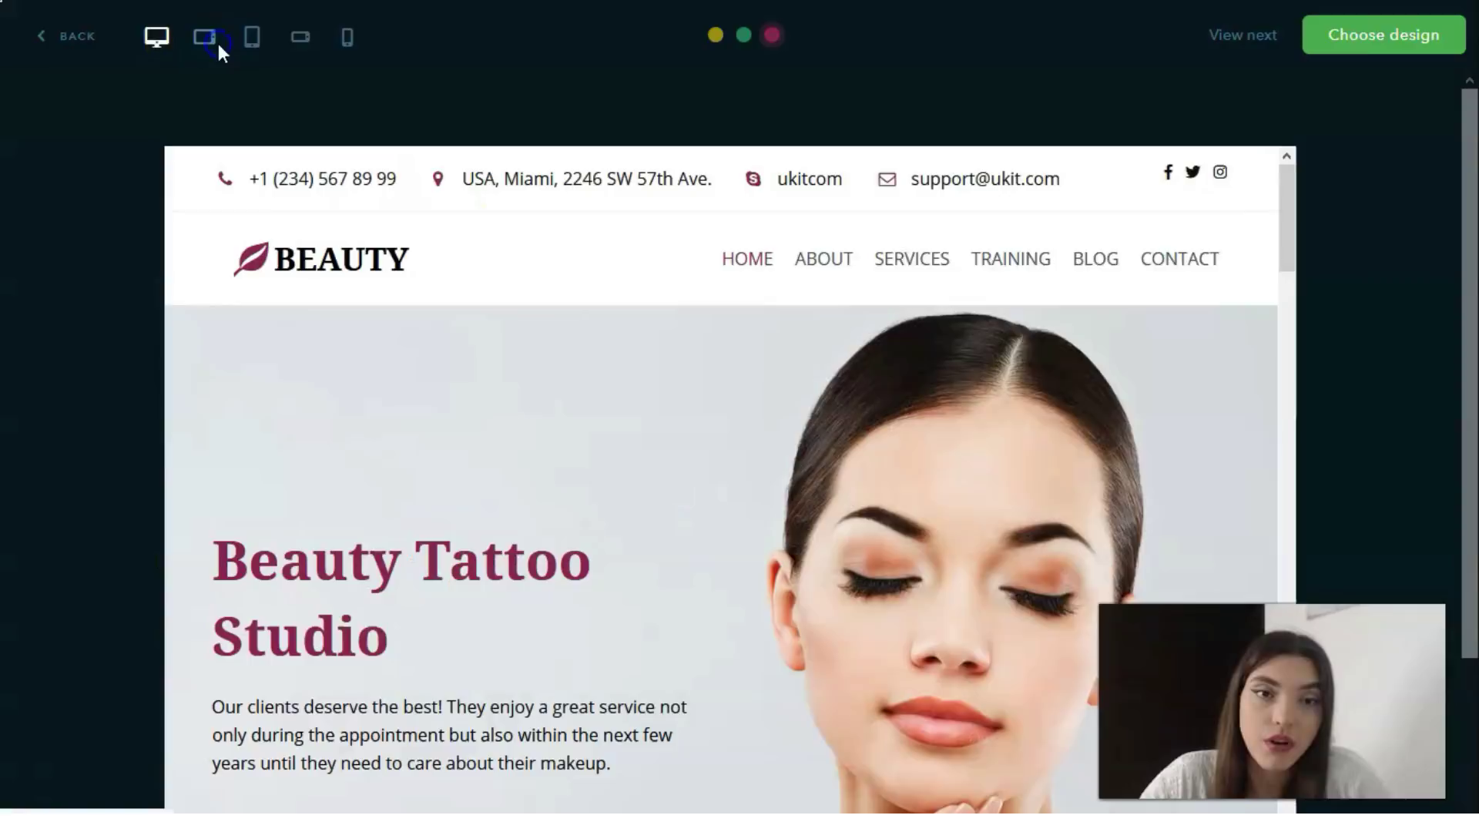
pyautogui.scroll(-10, 926, 406)
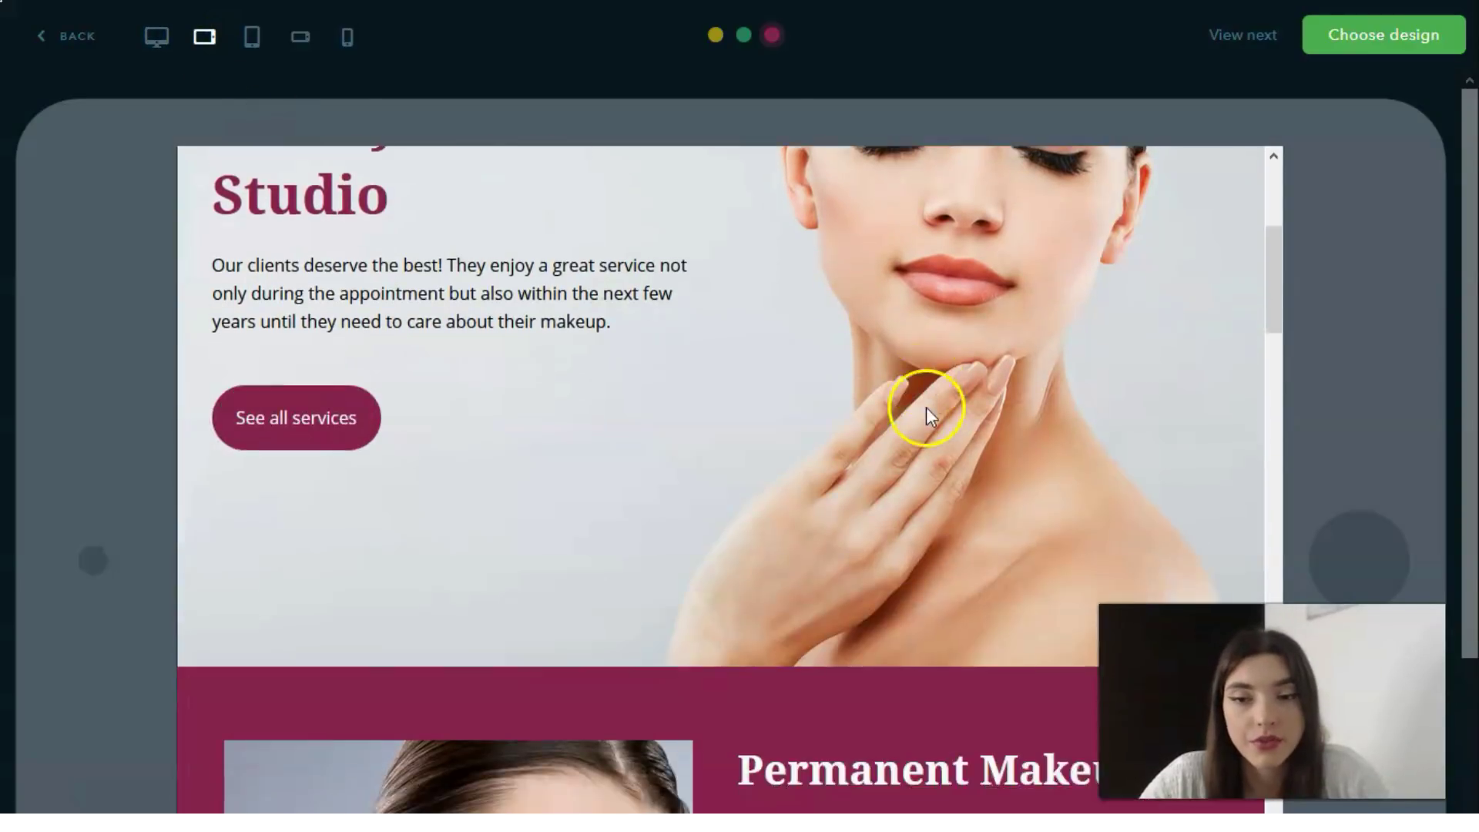
pyautogui.scroll(10, 926, 406)
pyautogui.click(253, 40)
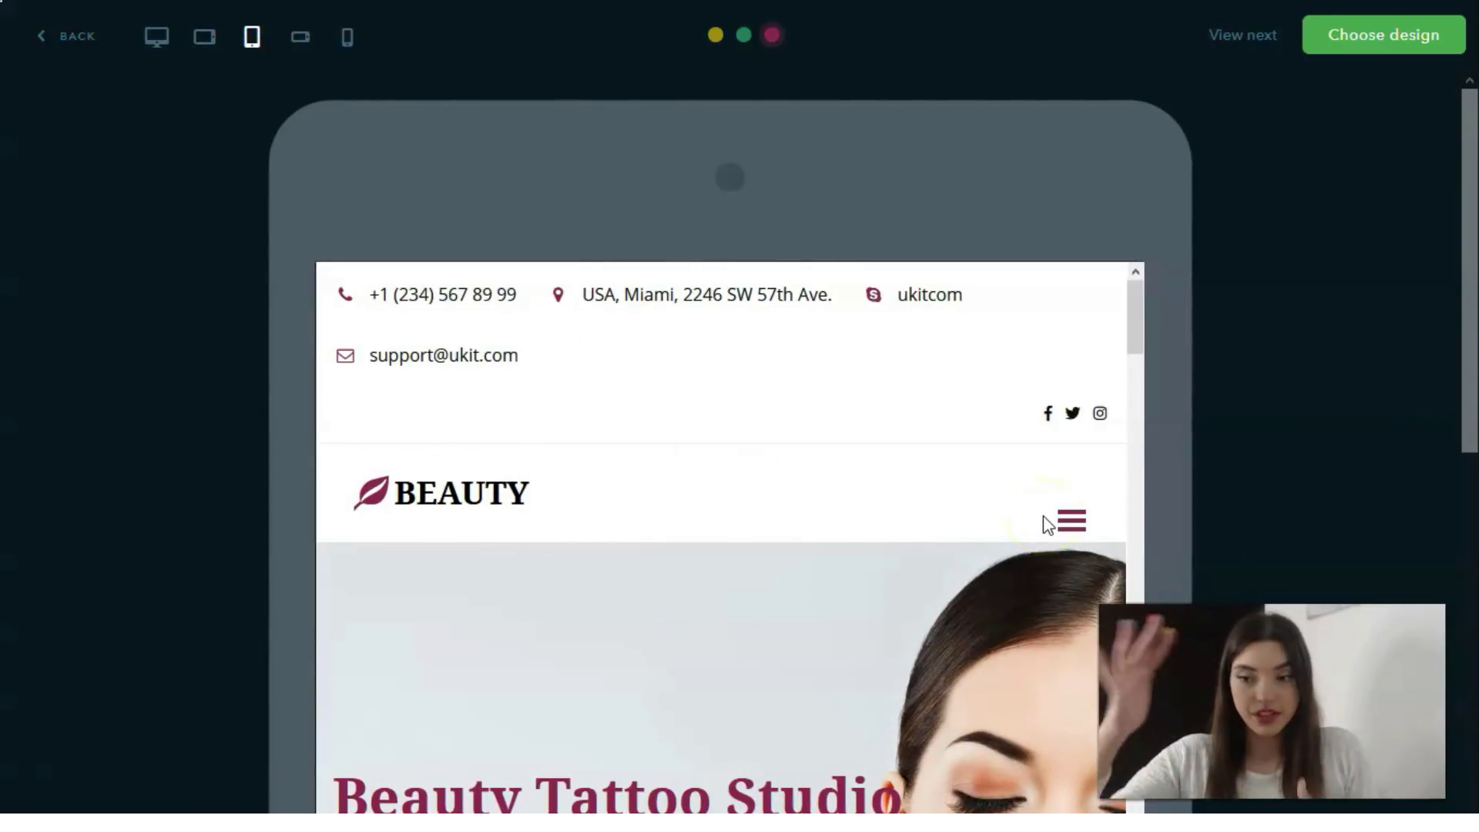
pyautogui.click(300, 45)
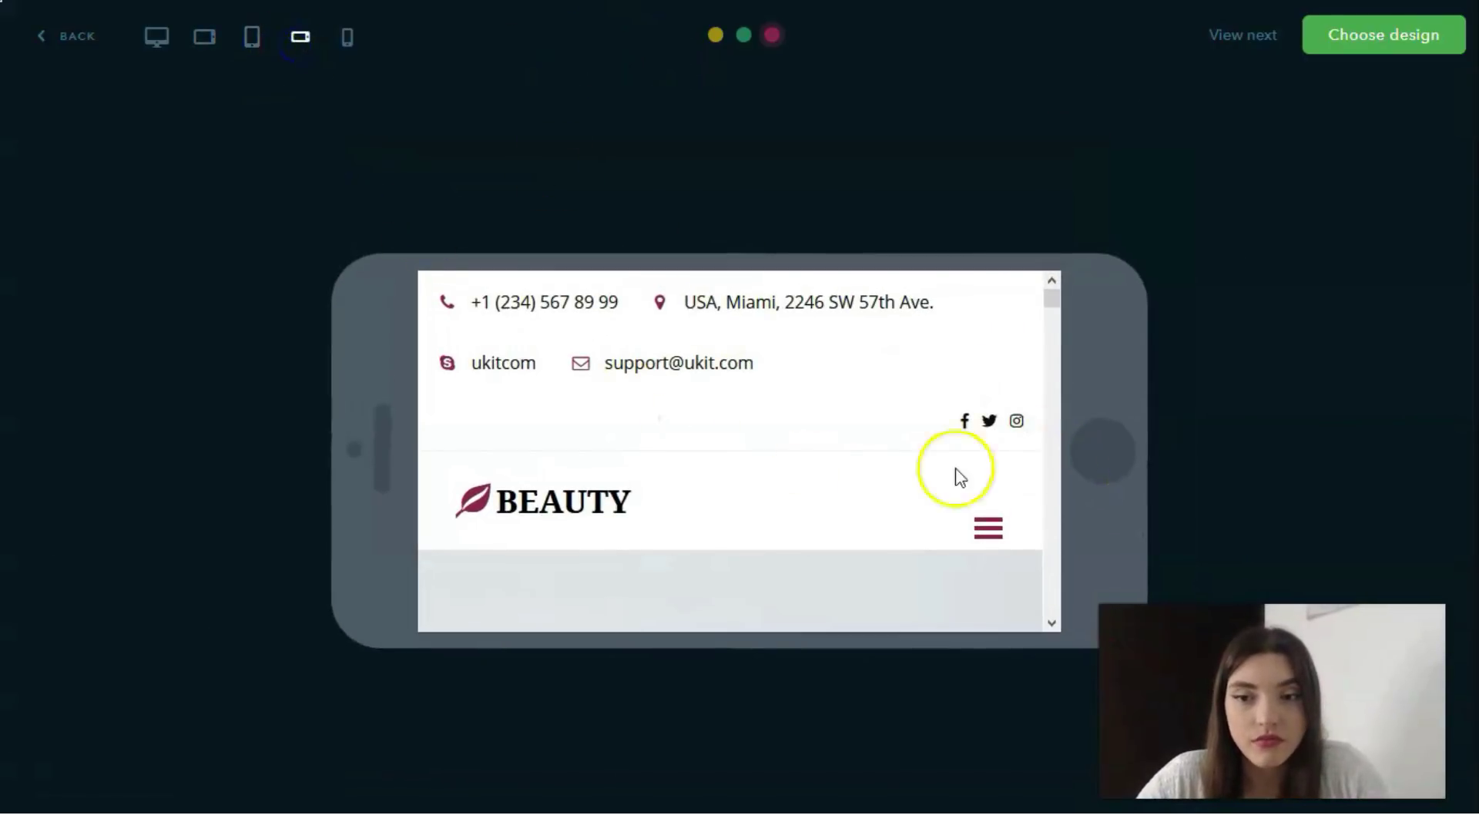
pyautogui.moveTo(1057, 320)
pyautogui.mouseDown()
pyautogui.moveTo(1057, 516)
pyautogui.moveTo(1041, 328)
pyautogui.mouseUp()
pyautogui.click(347, 39)
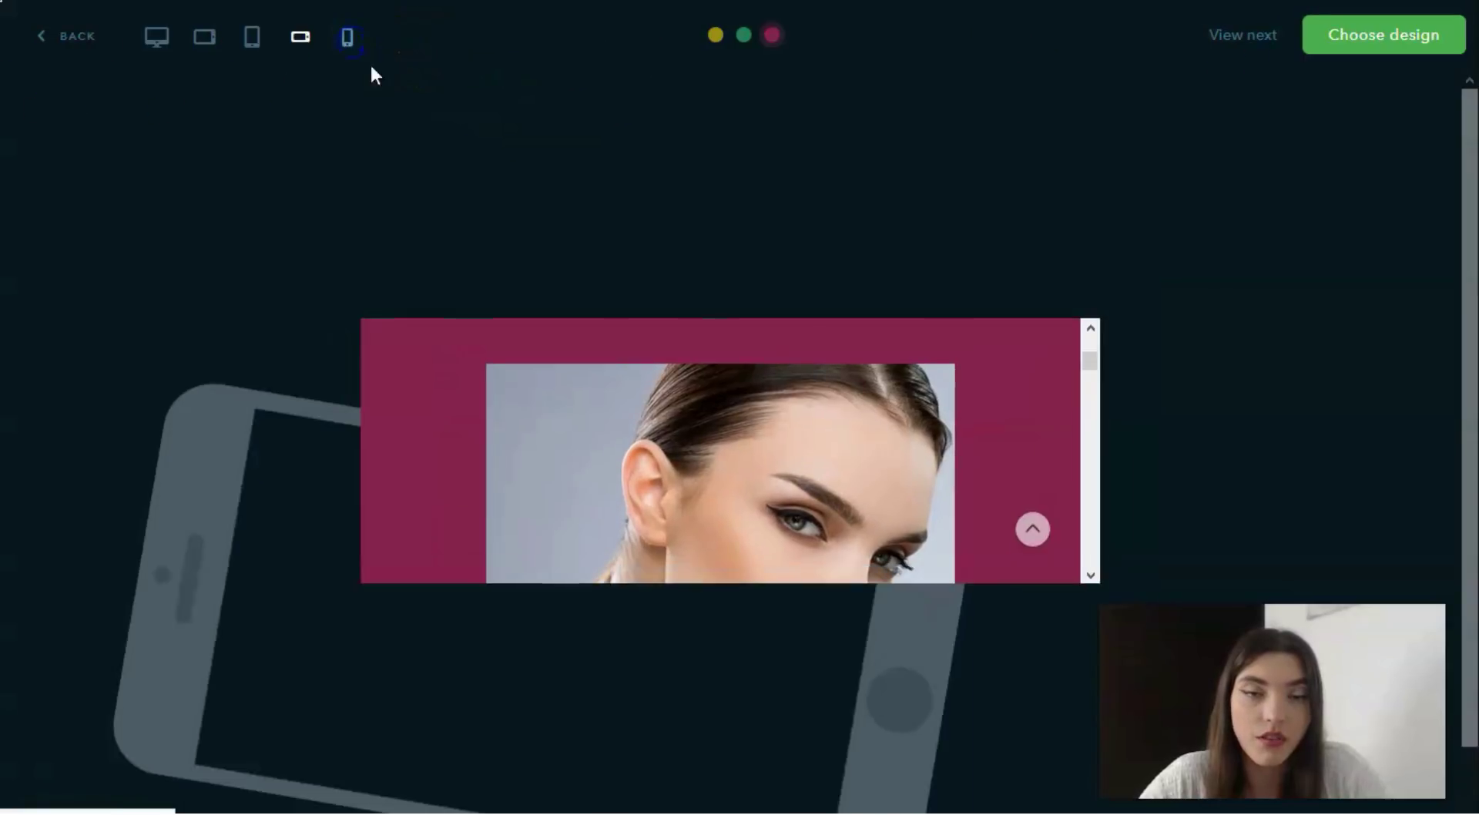
pyautogui.scroll(-15, 695, 436)
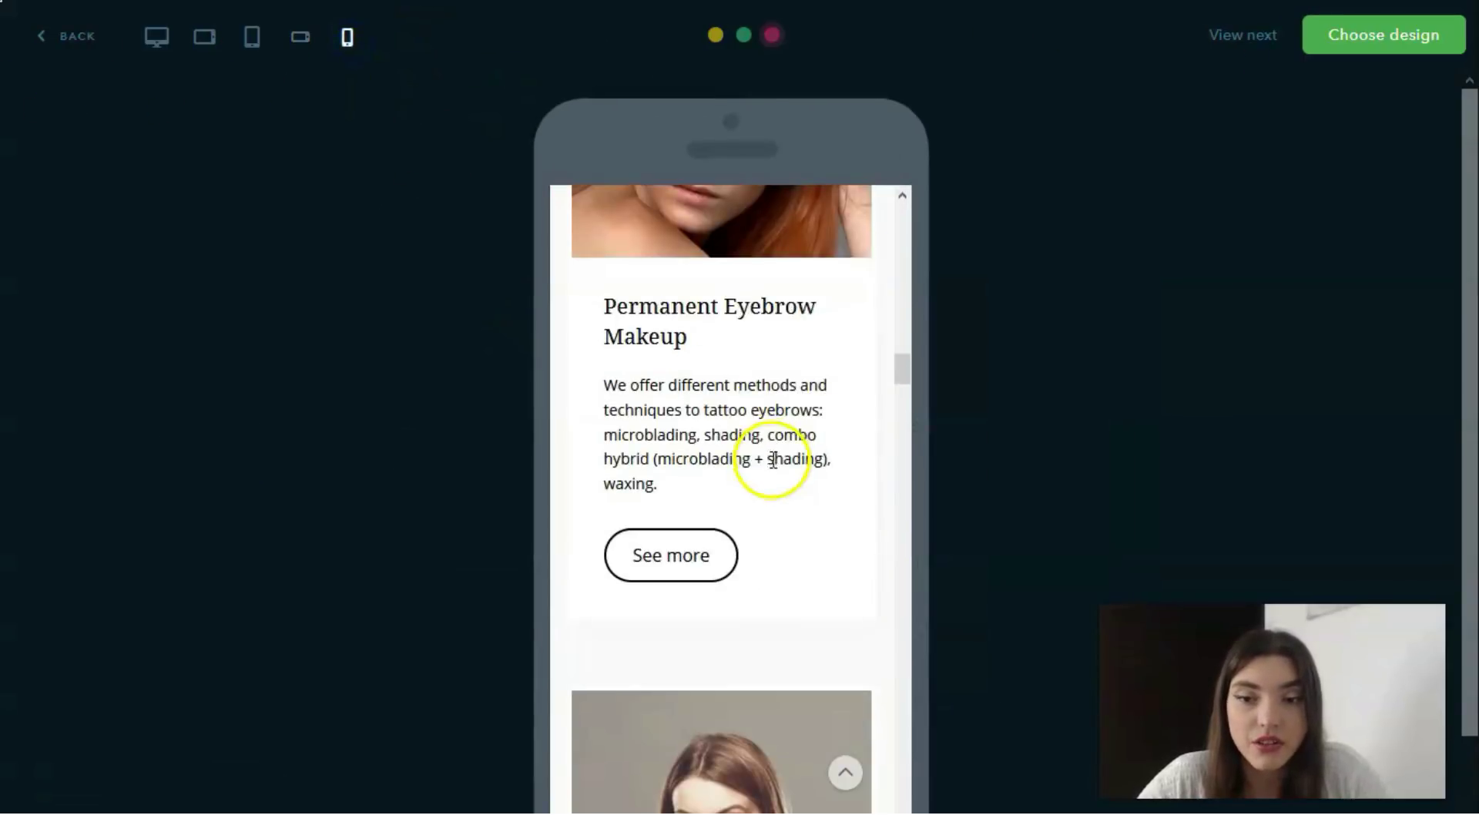
pyautogui.scroll(10, 776, 465)
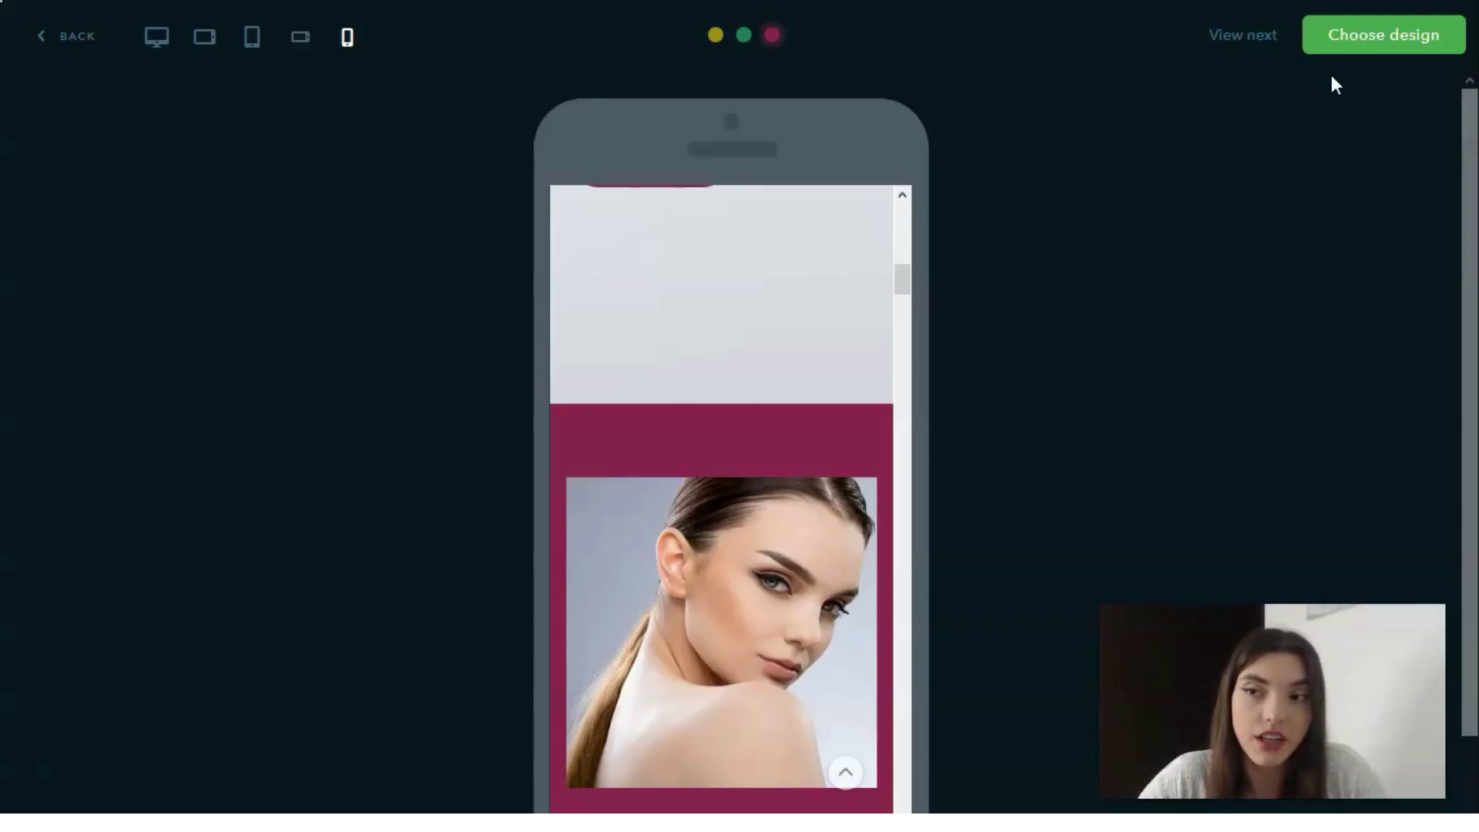
# Step: Choose the Beauty Tattoo Studio design for the site and continue with the suggested ukit.me domain name
pyautogui.click(1438, 49)
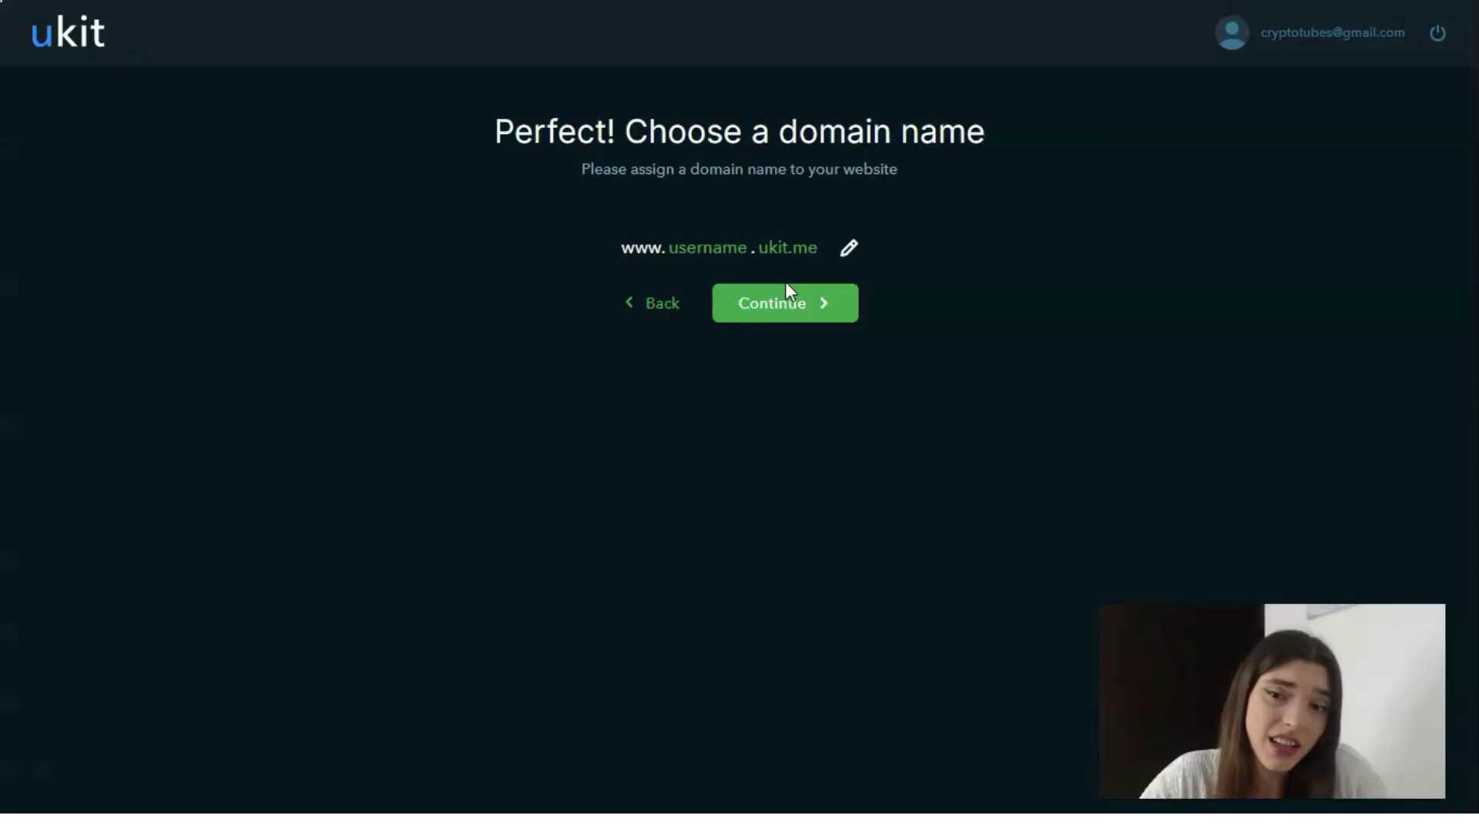
pyautogui.click(803, 312)
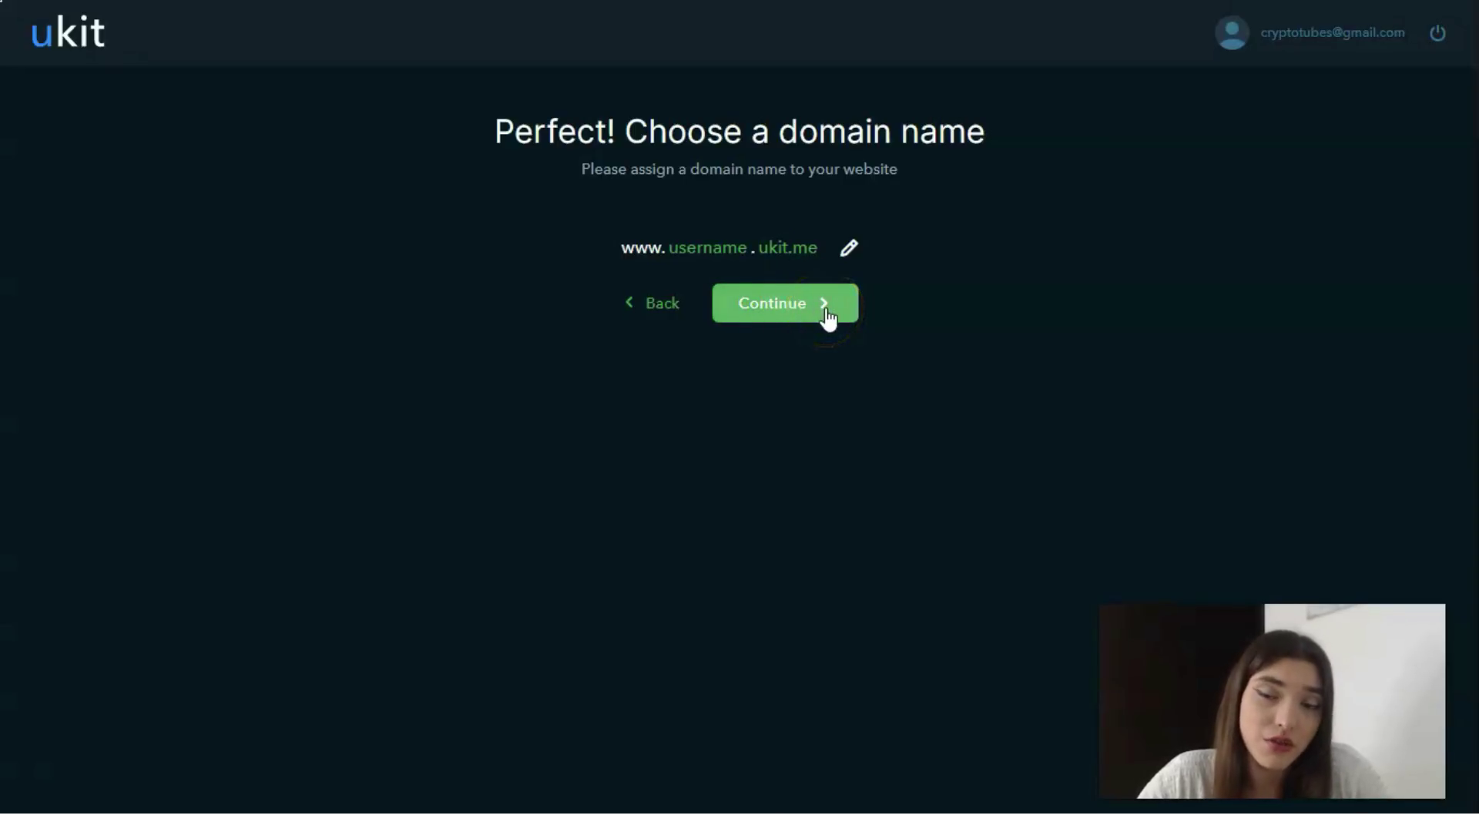
pyautogui.click(822, 311)
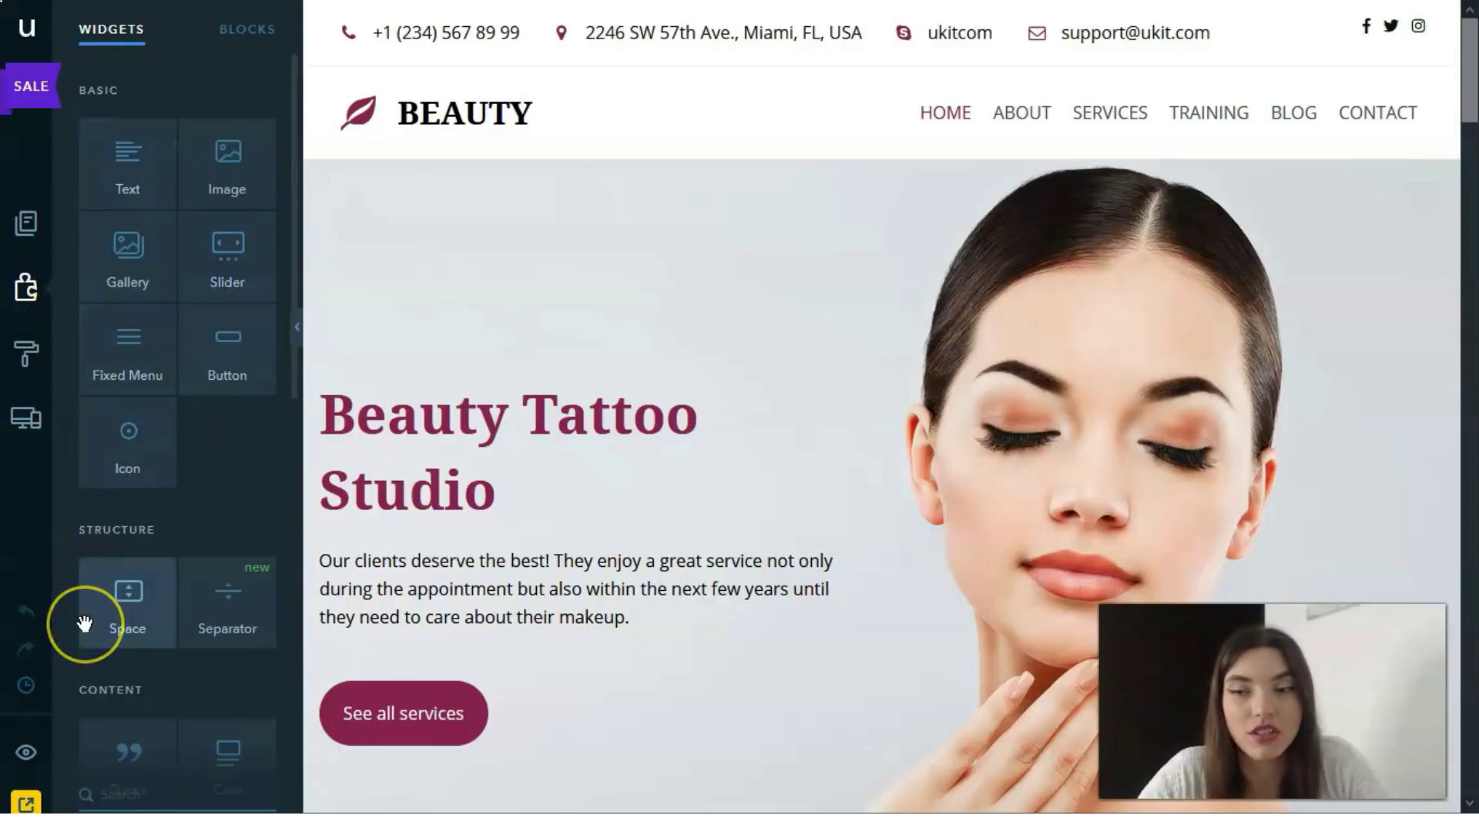
# Step: Examine the Icon widget's description and the Beauty Tattoo Studio hero block's controls, including its additional options
pyautogui.moveTo(84, 622)
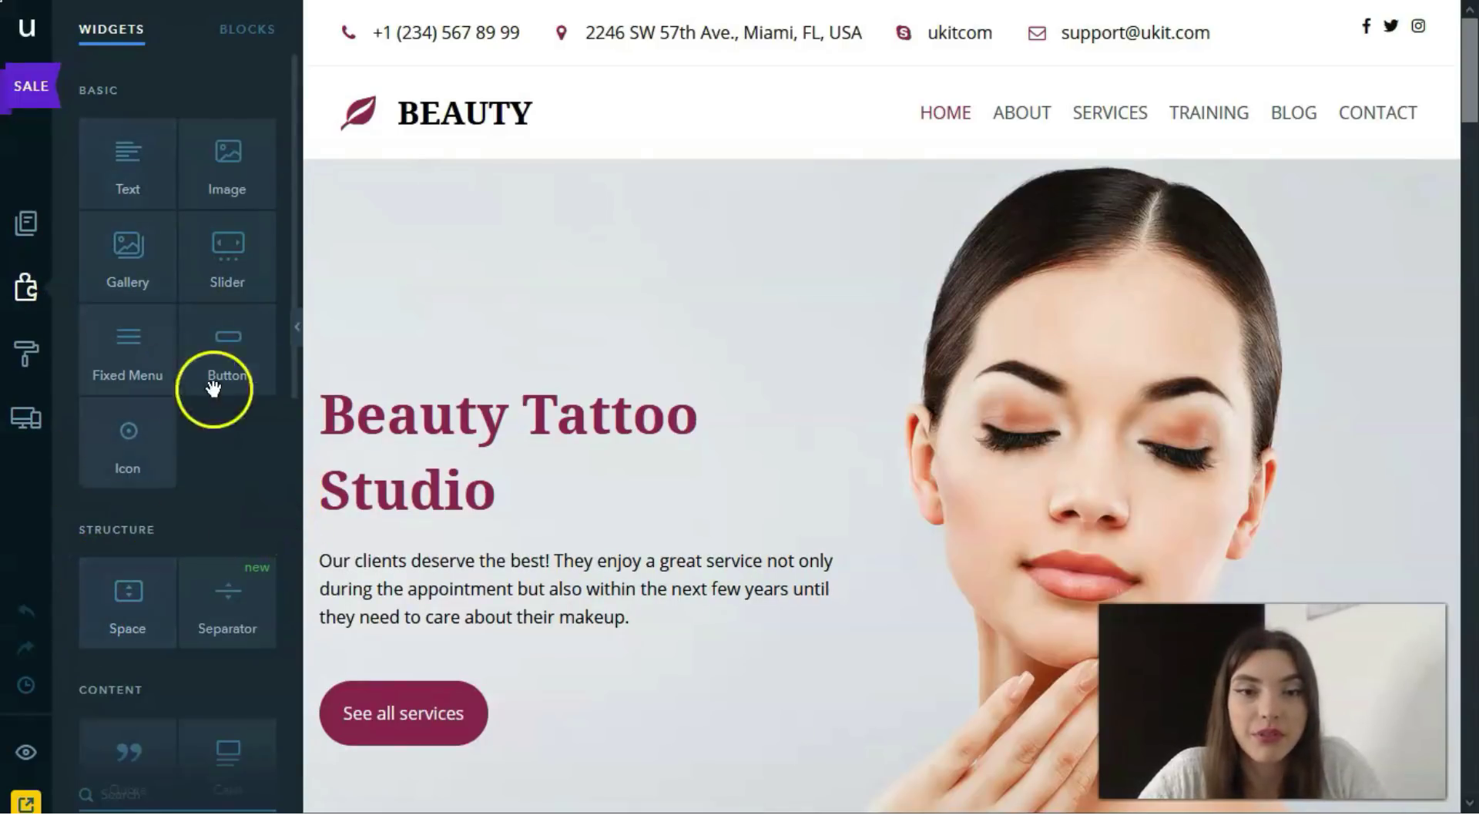
pyautogui.moveTo(134, 481)
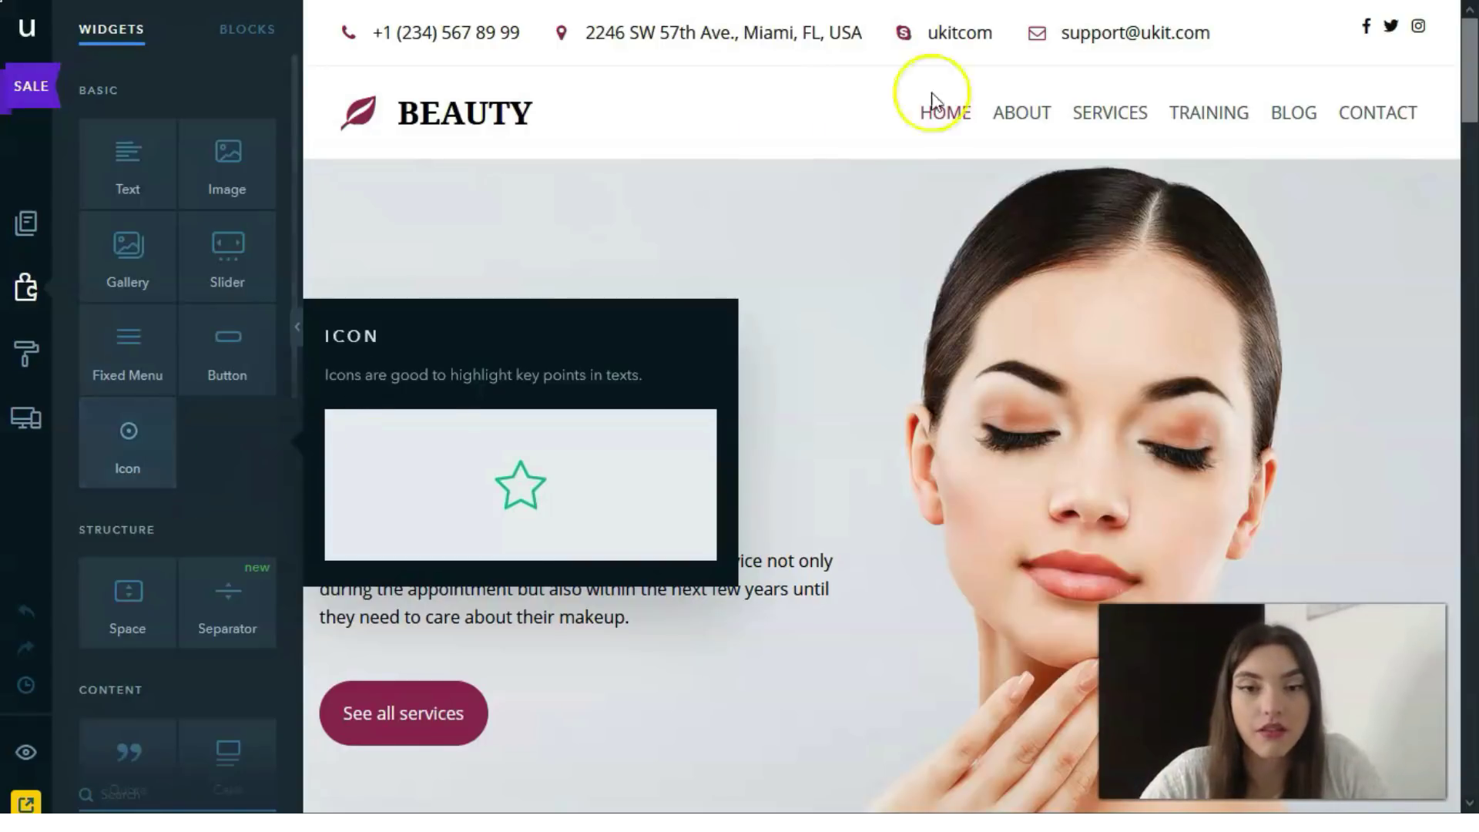
pyautogui.scroll(-1, 883, 416)
pyautogui.scroll(-4, 883, 416)
pyautogui.scroll(5, 835, 386)
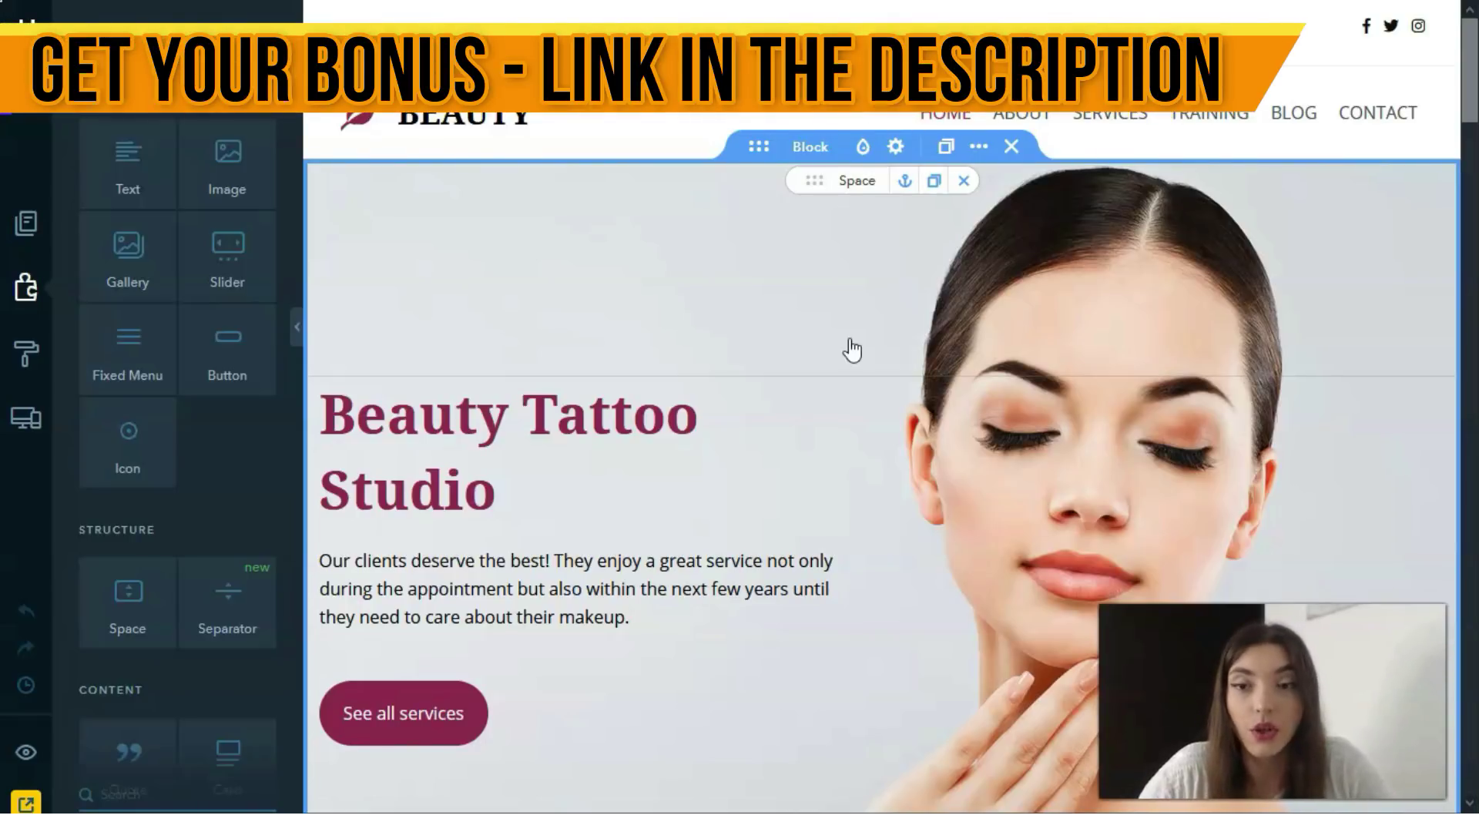
pyautogui.click(899, 501)
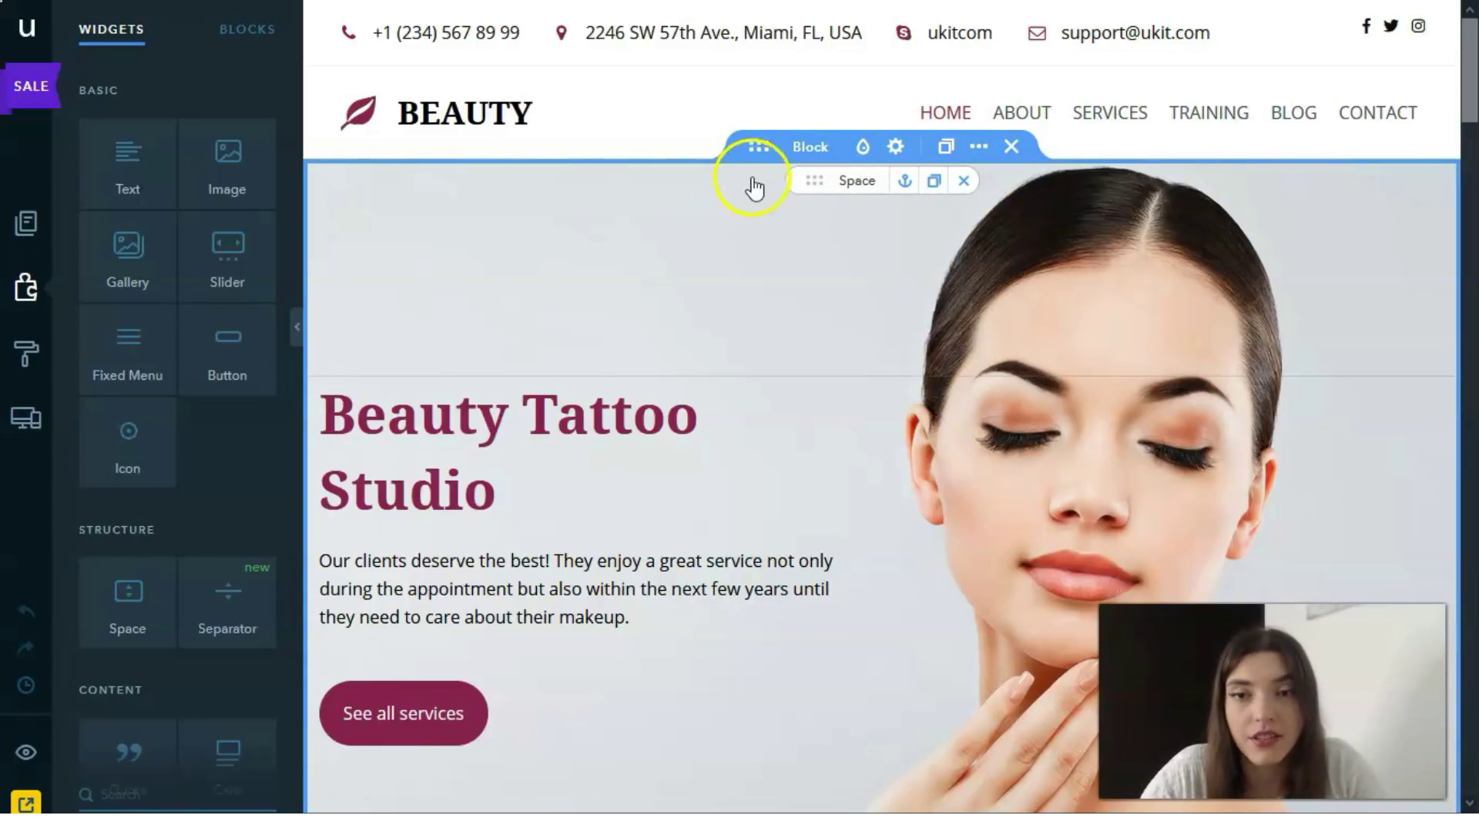
pyautogui.click(980, 148)
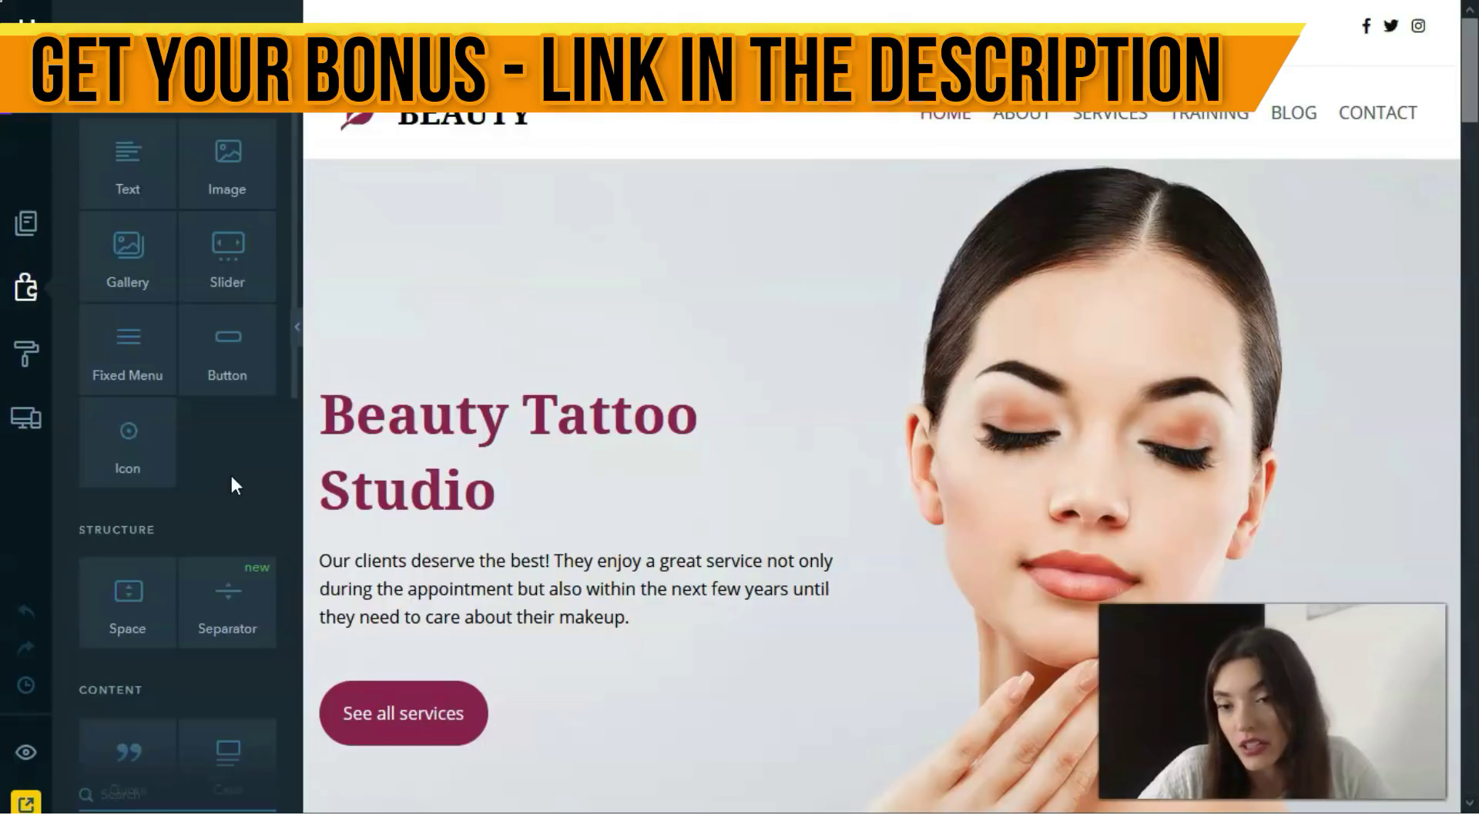
pyautogui.click(784, 250)
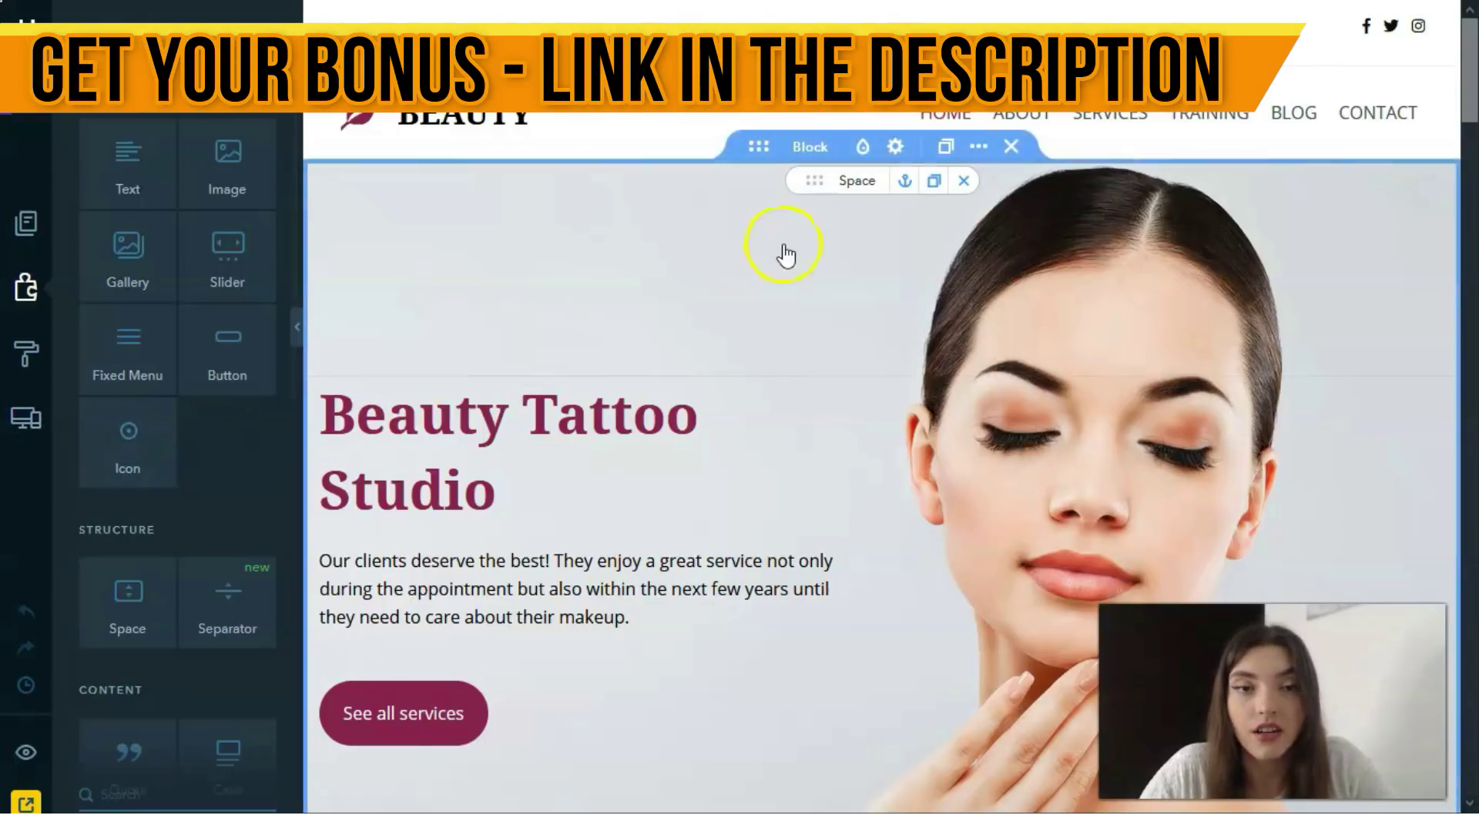
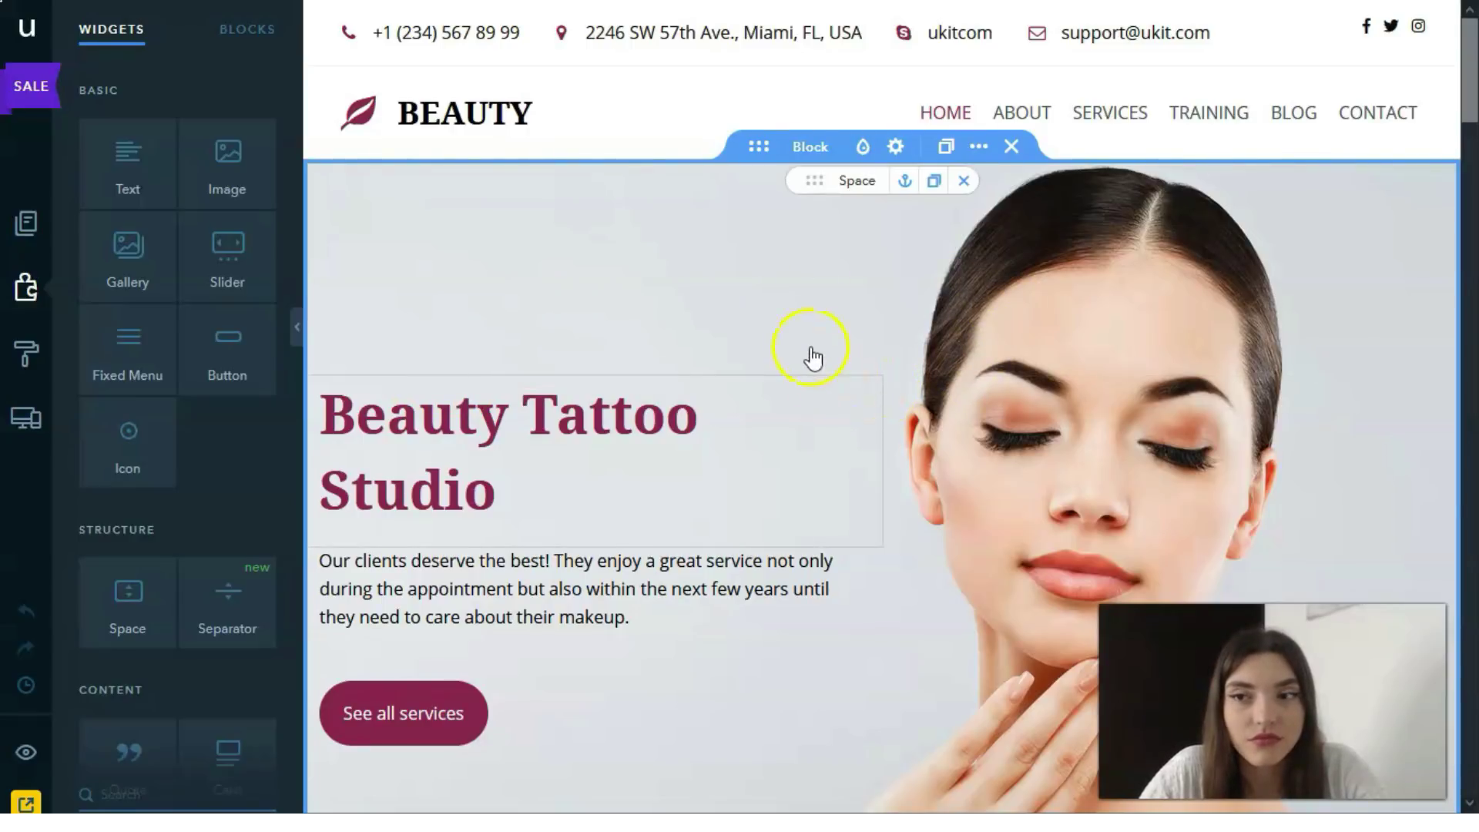
# Step: Review the home page's editable blocks from the header and hero down to the Our Services cards
pyautogui.scroll(-5, 667, 350)
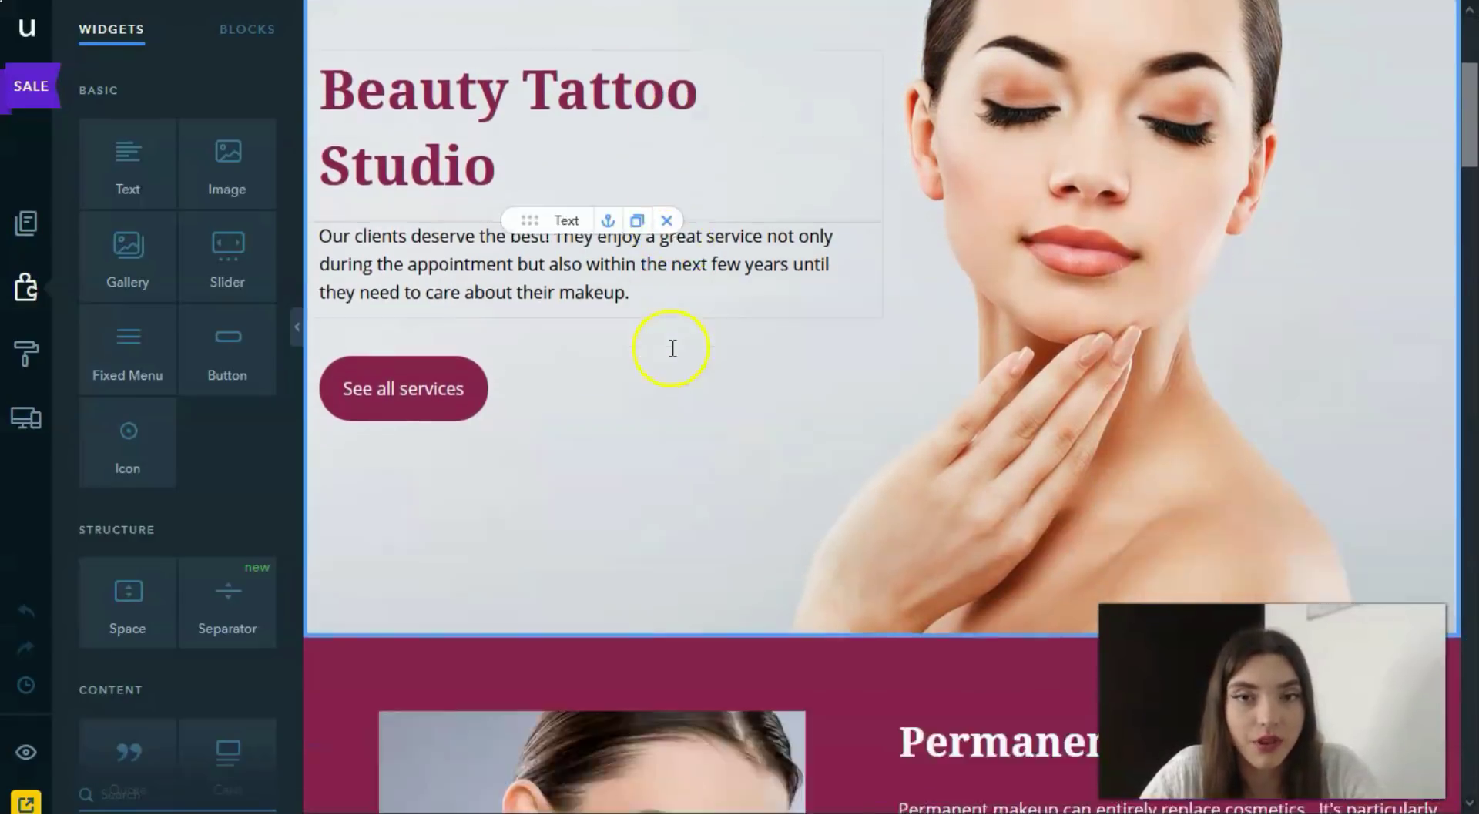
pyautogui.scroll(5, 670, 354)
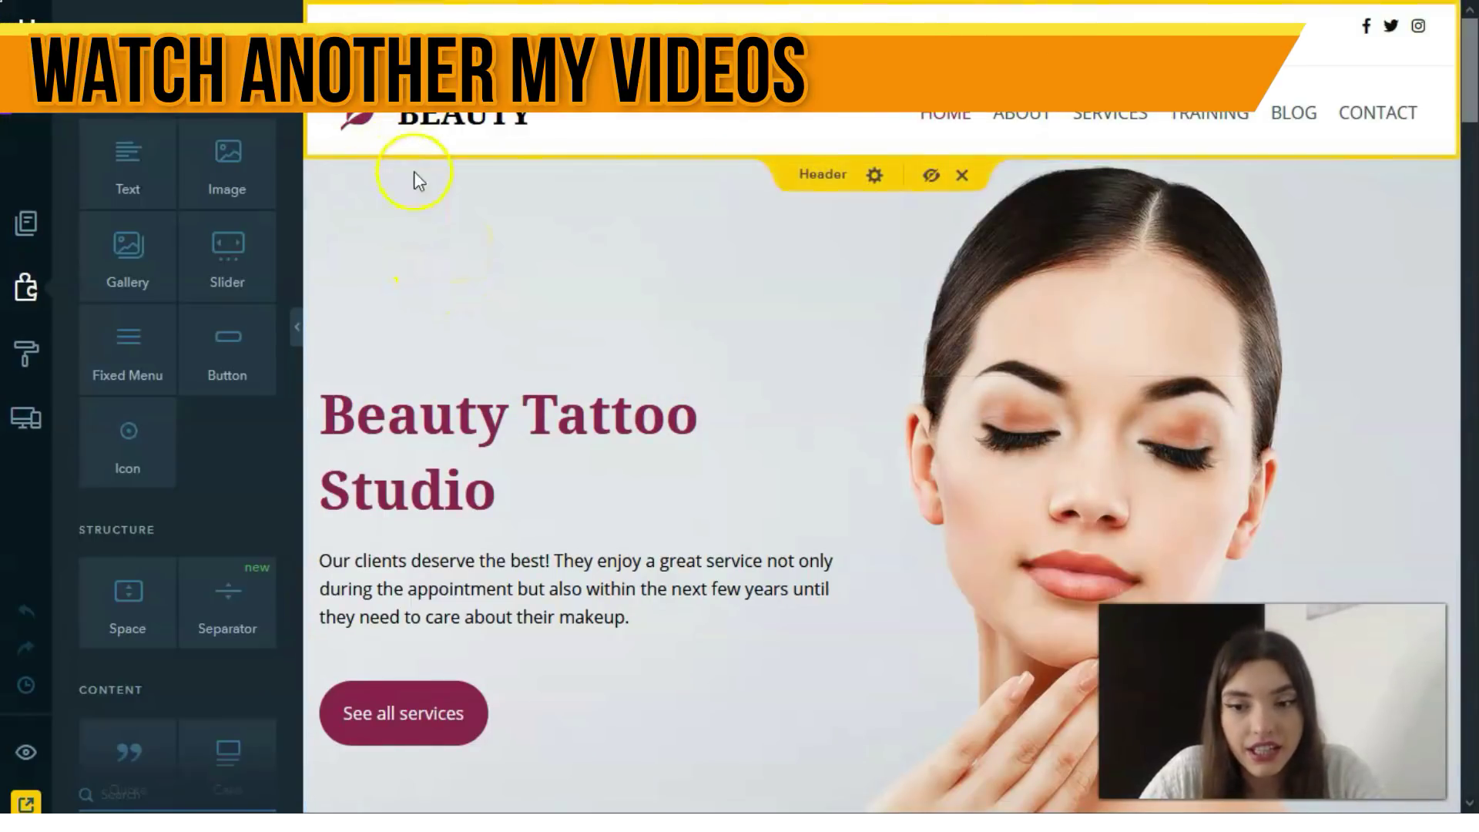
pyautogui.scroll(-8, 601, 377)
pyautogui.scroll(-5, 605, 362)
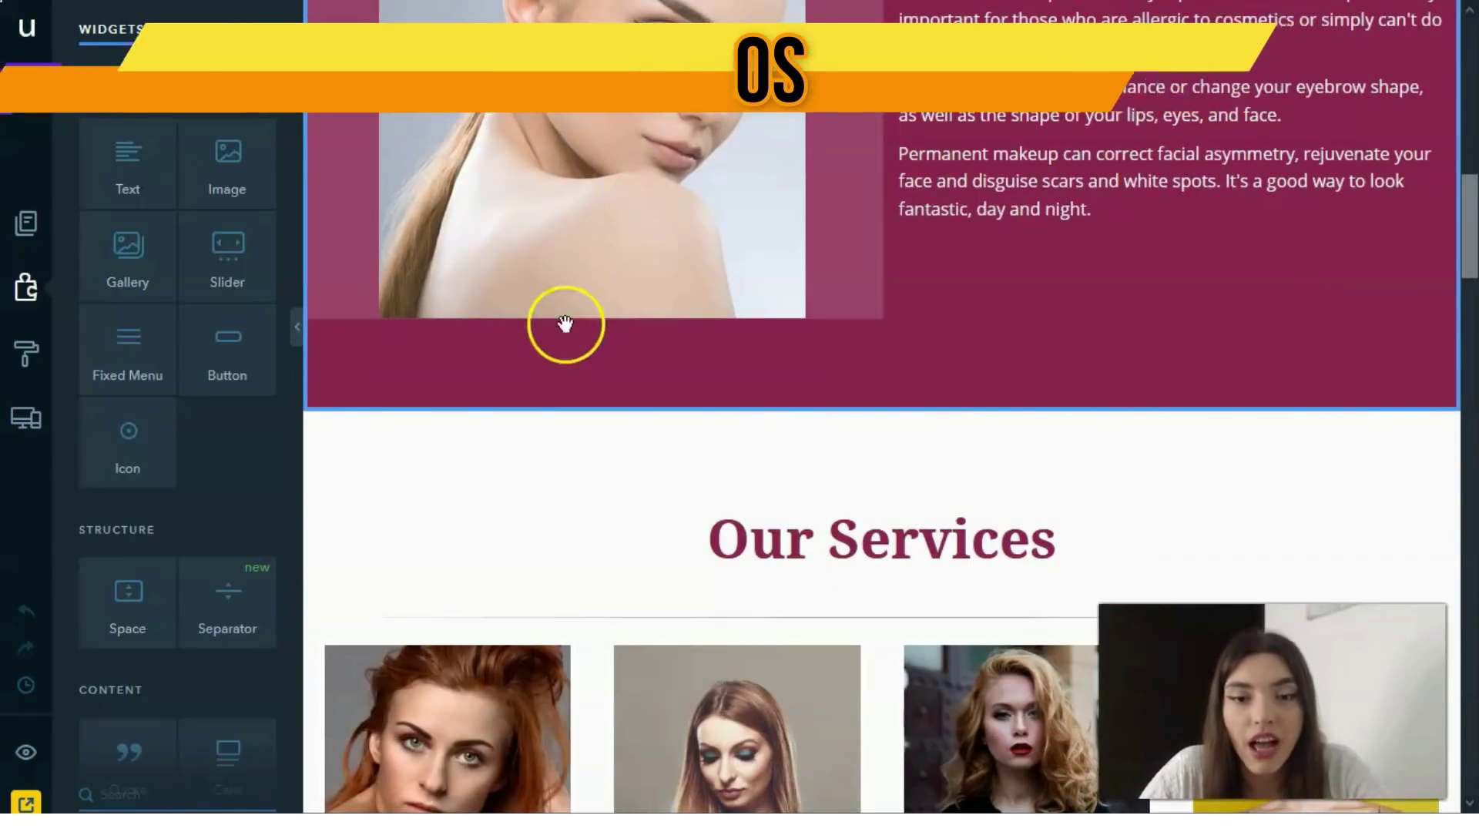
pyautogui.scroll(-6, 568, 330)
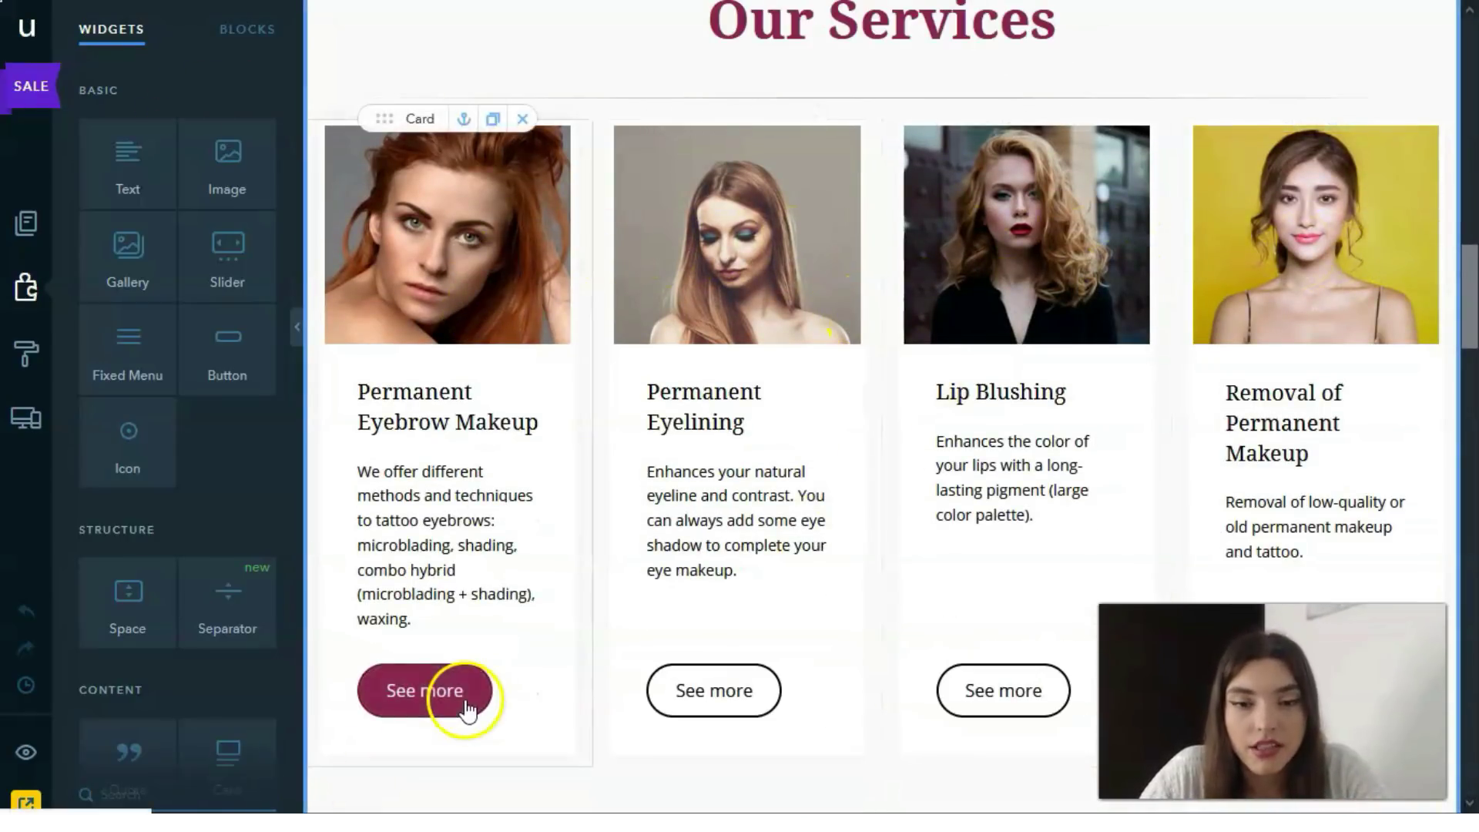
# Step: Review the home page's blocks again, from the header and hero through Our Services and Winter Sales to Reviews
pyautogui.scroll(10, 925, 321)
pyautogui.scroll(5, 928, 335)
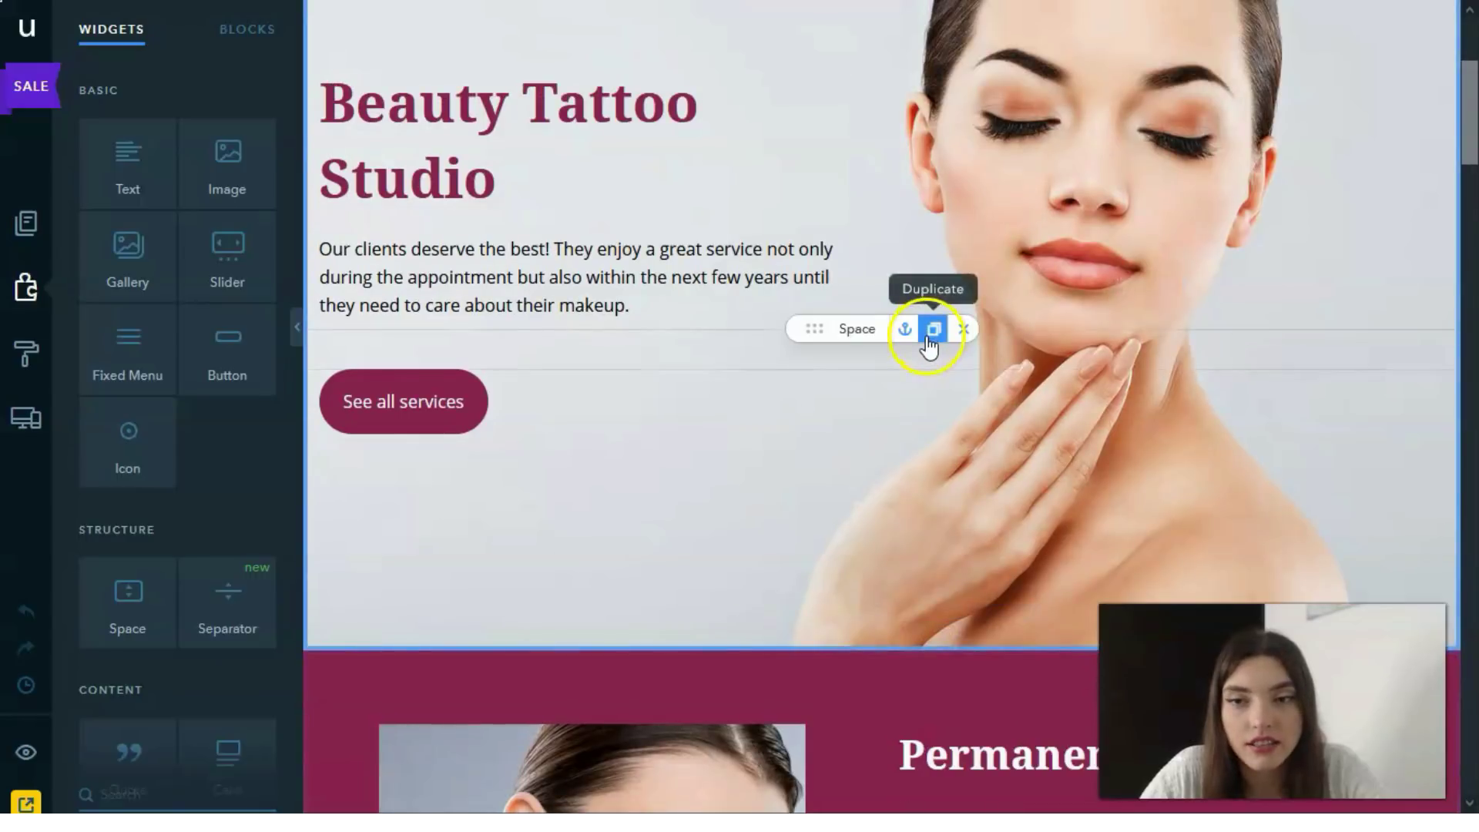
pyautogui.scroll(-8, 928, 337)
pyautogui.scroll(12, 928, 339)
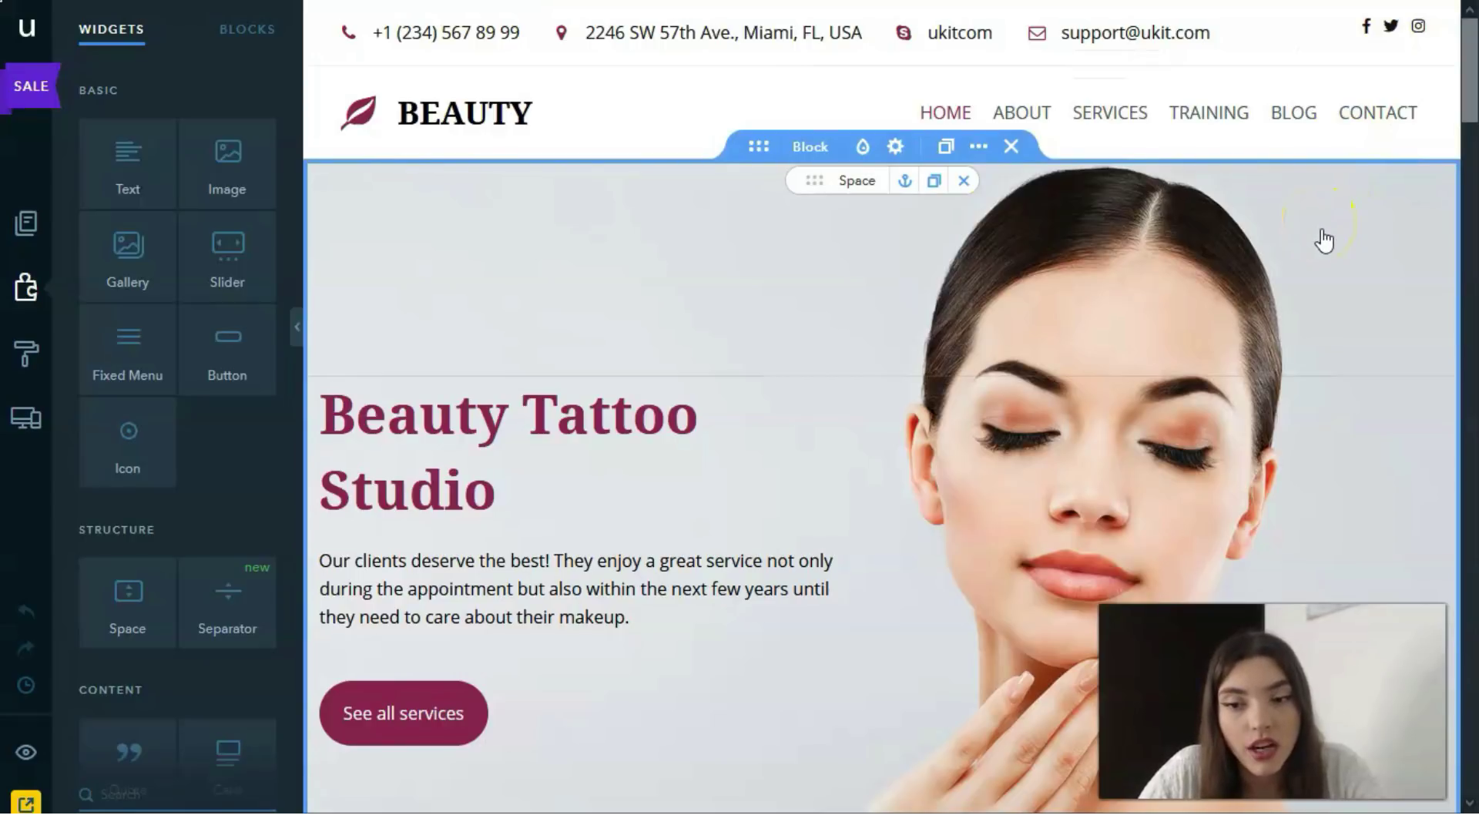
pyautogui.scroll(-1, 1102, 228)
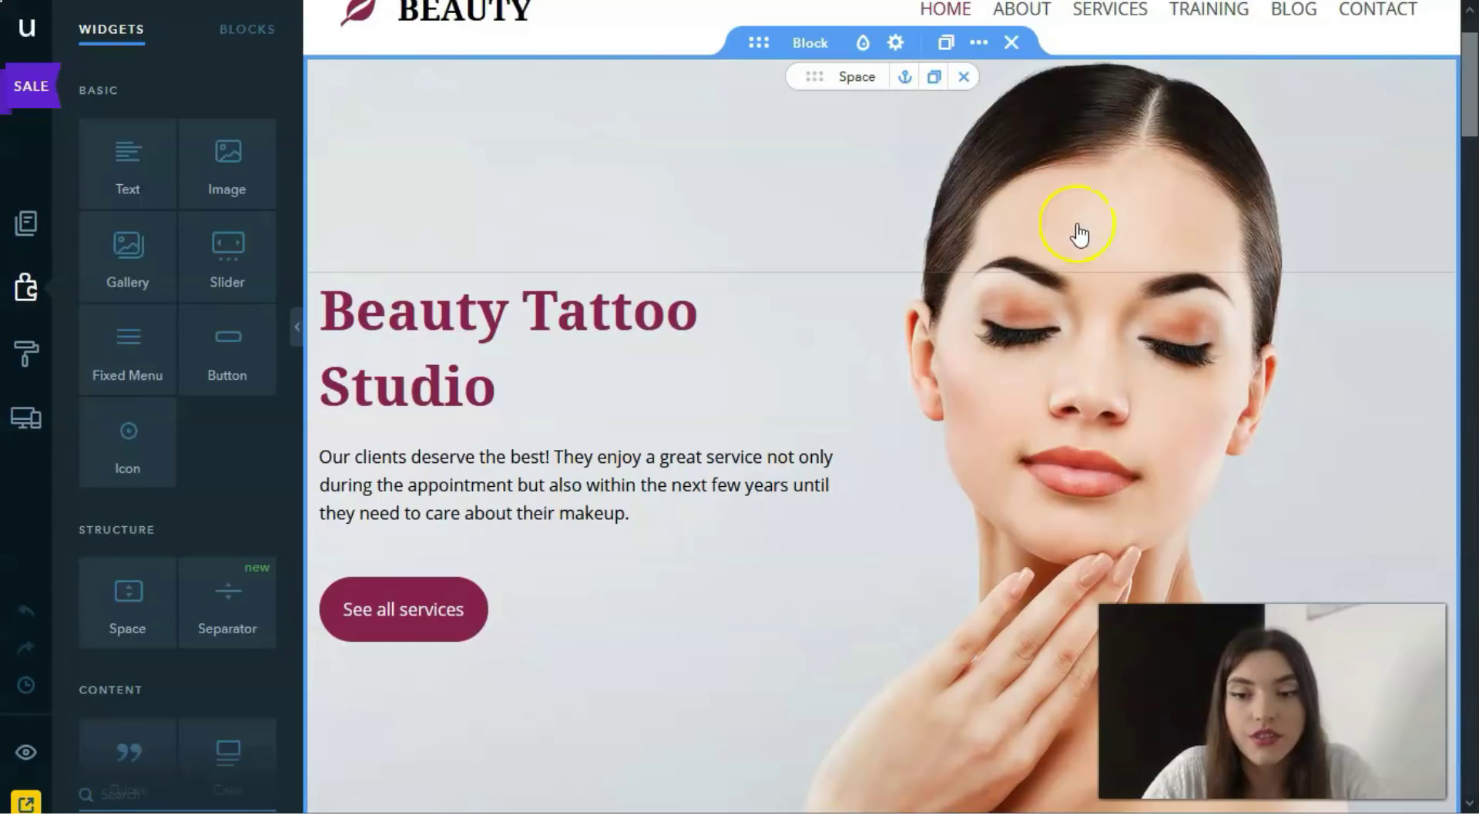
pyautogui.scroll(-12, 1079, 231)
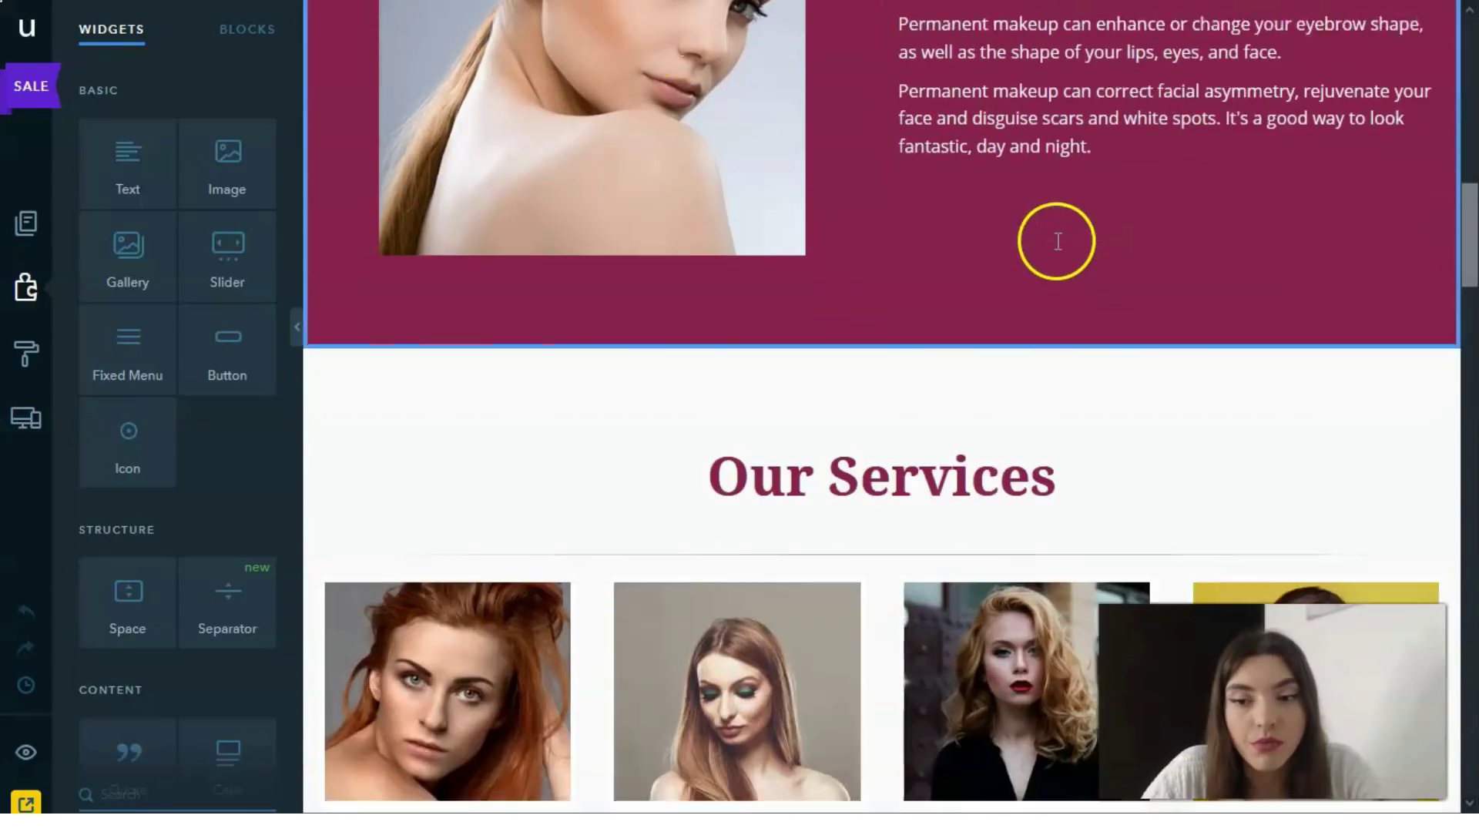
pyautogui.scroll(-10, 1057, 242)
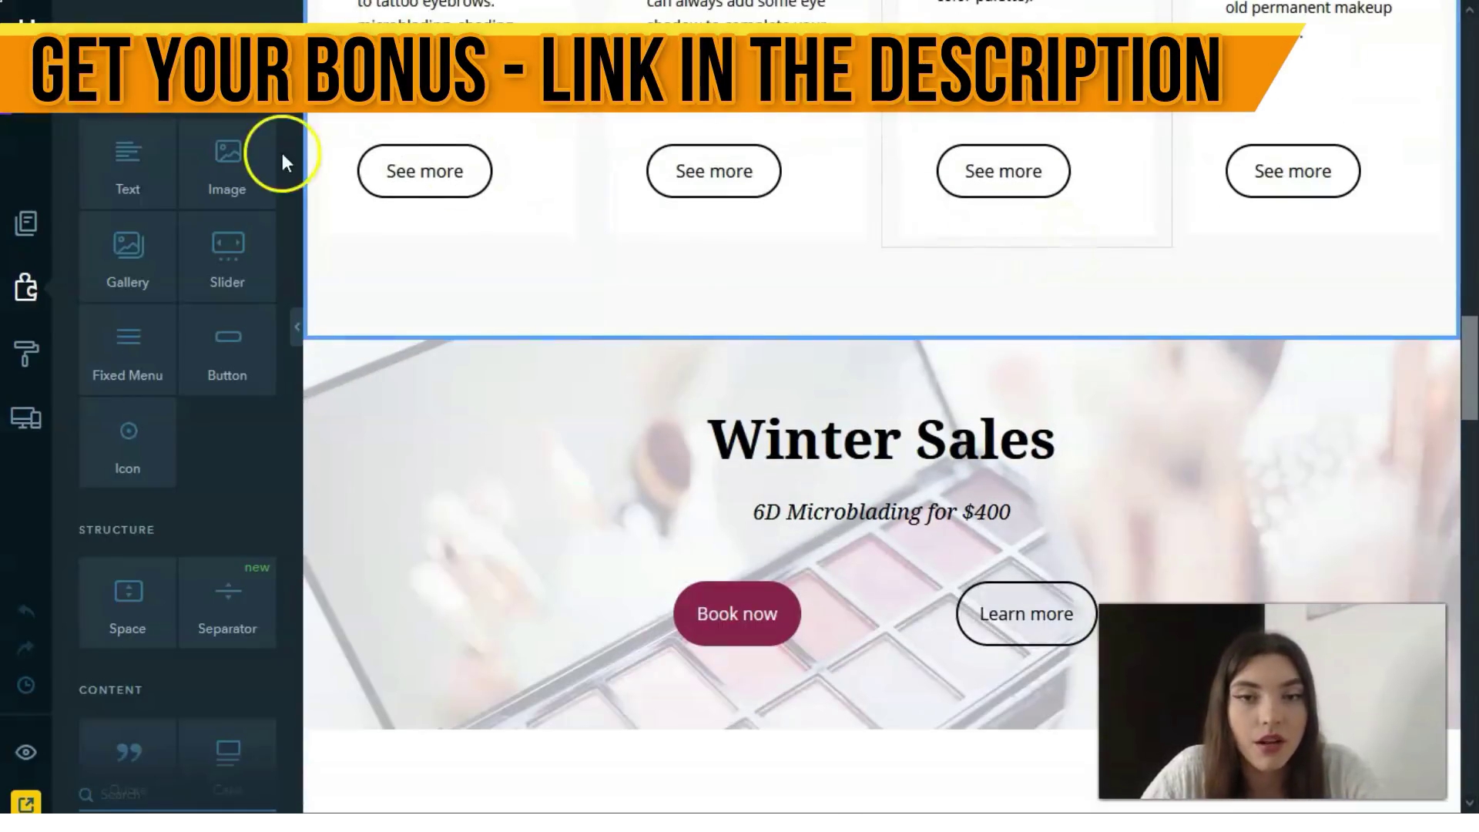
pyautogui.scroll(5, 581, 205)
pyautogui.scroll(-12, 584, 205)
pyautogui.scroll(5, 595, 201)
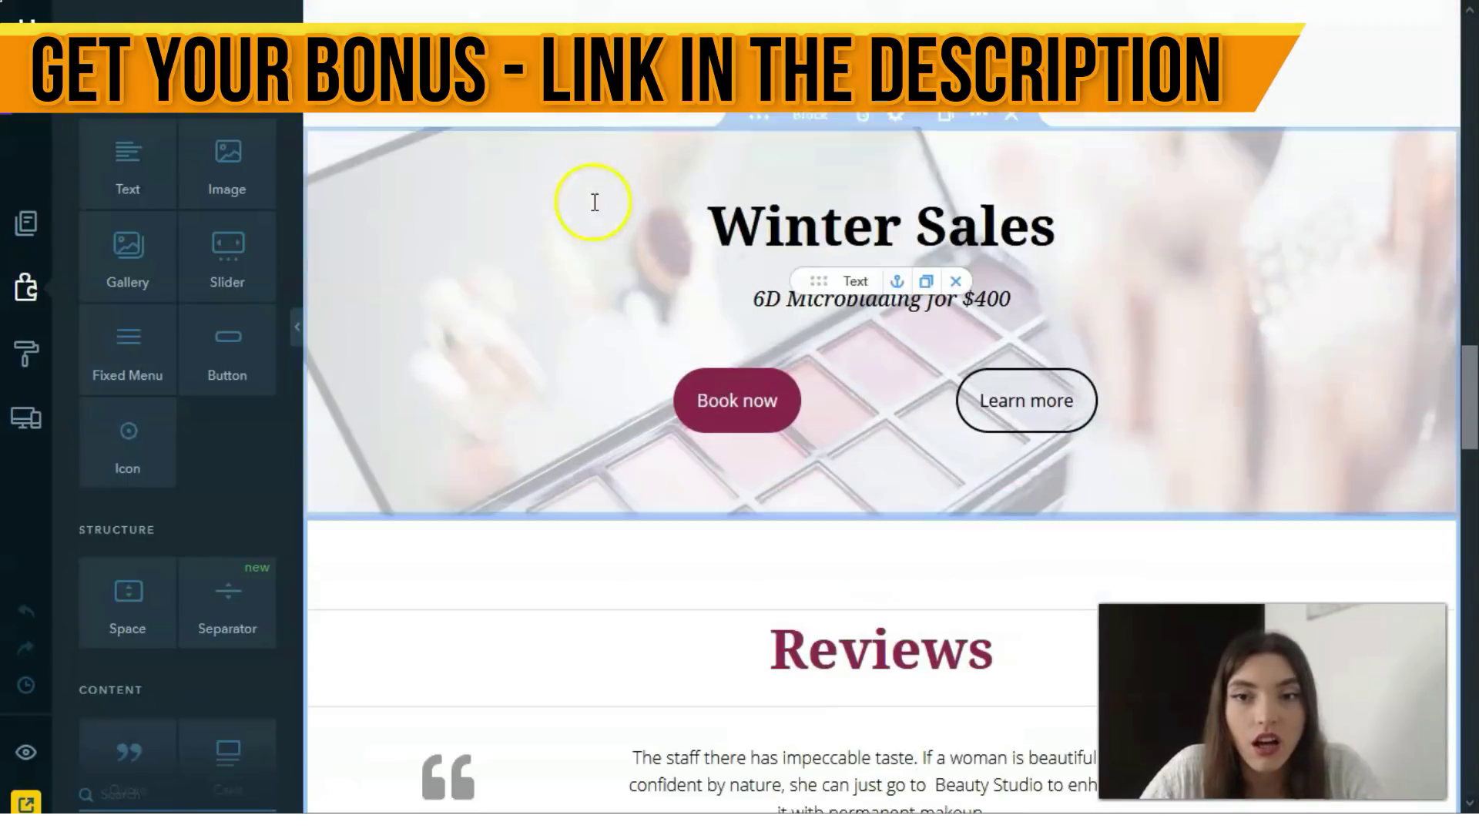
pyautogui.scroll(-3, 595, 202)
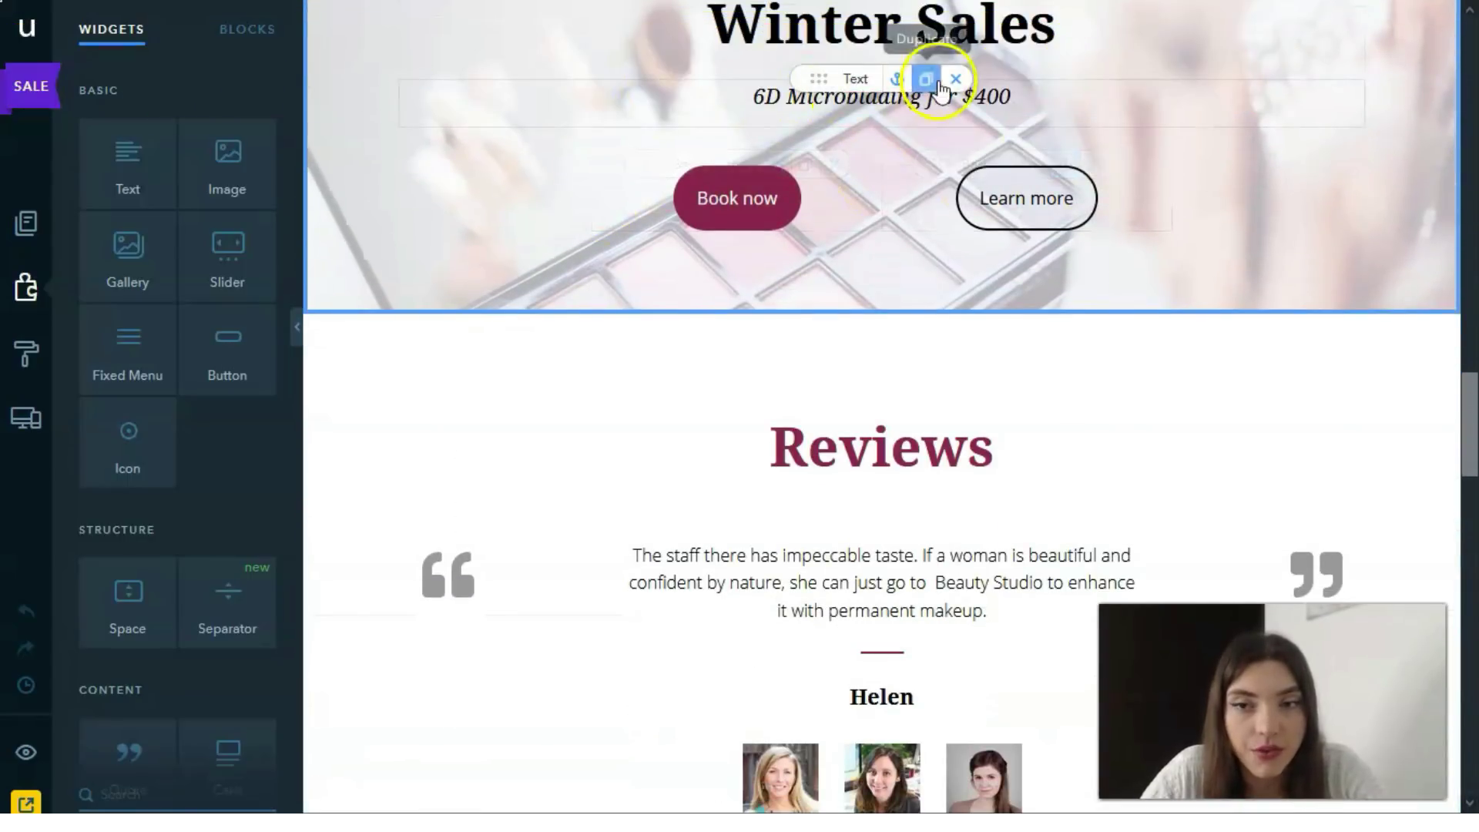
pyautogui.scroll(-9, 1135, 148)
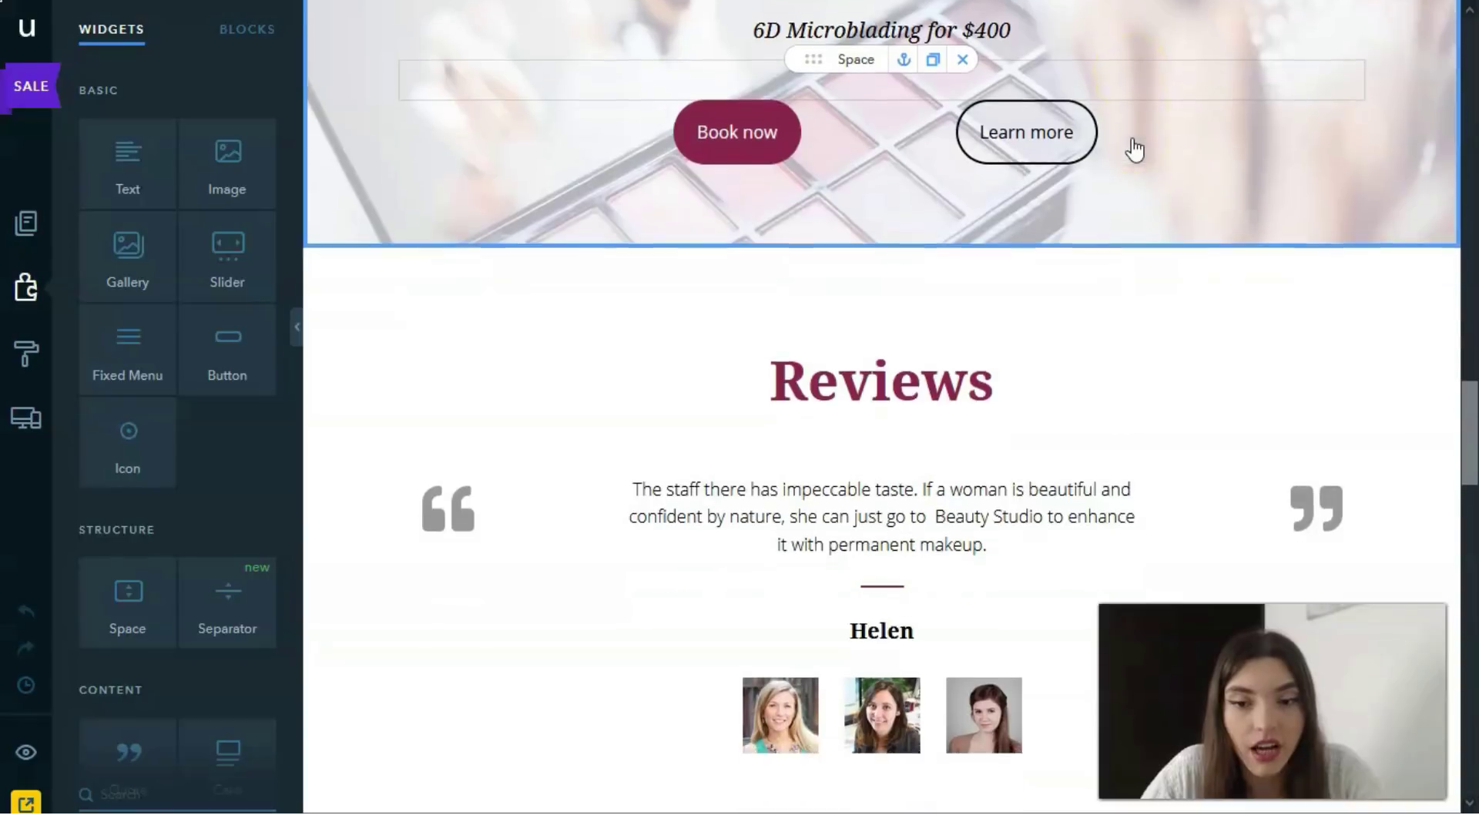
# Step: Examine the home page's Training and Blog blocks and the footer, and return to the top of the page
pyautogui.moveTo(1172, 195); pyautogui.dragTo(1179, 197)
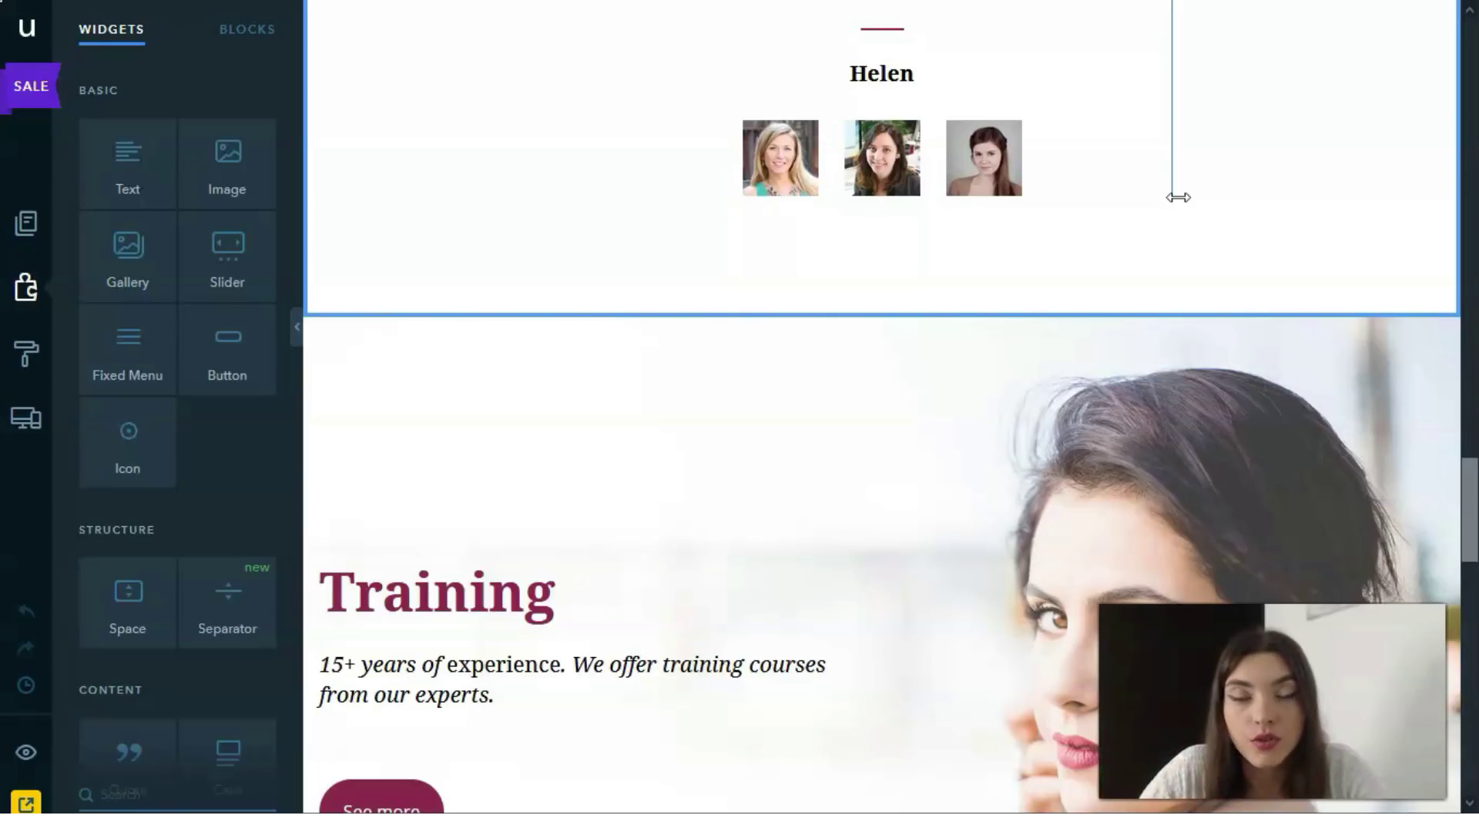
pyautogui.scroll(-6, 1178, 197)
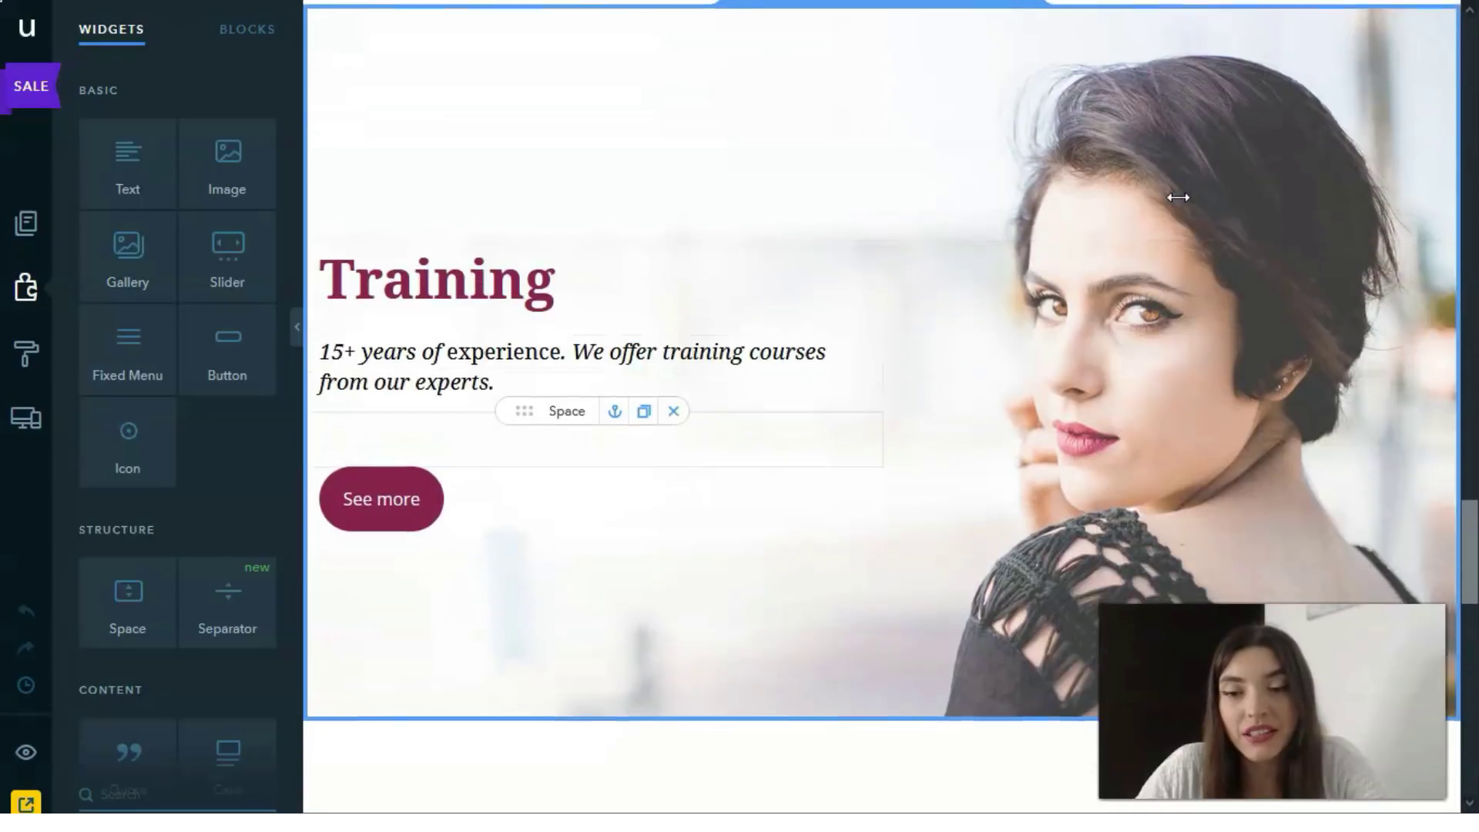
pyautogui.scroll(-8, 1178, 198)
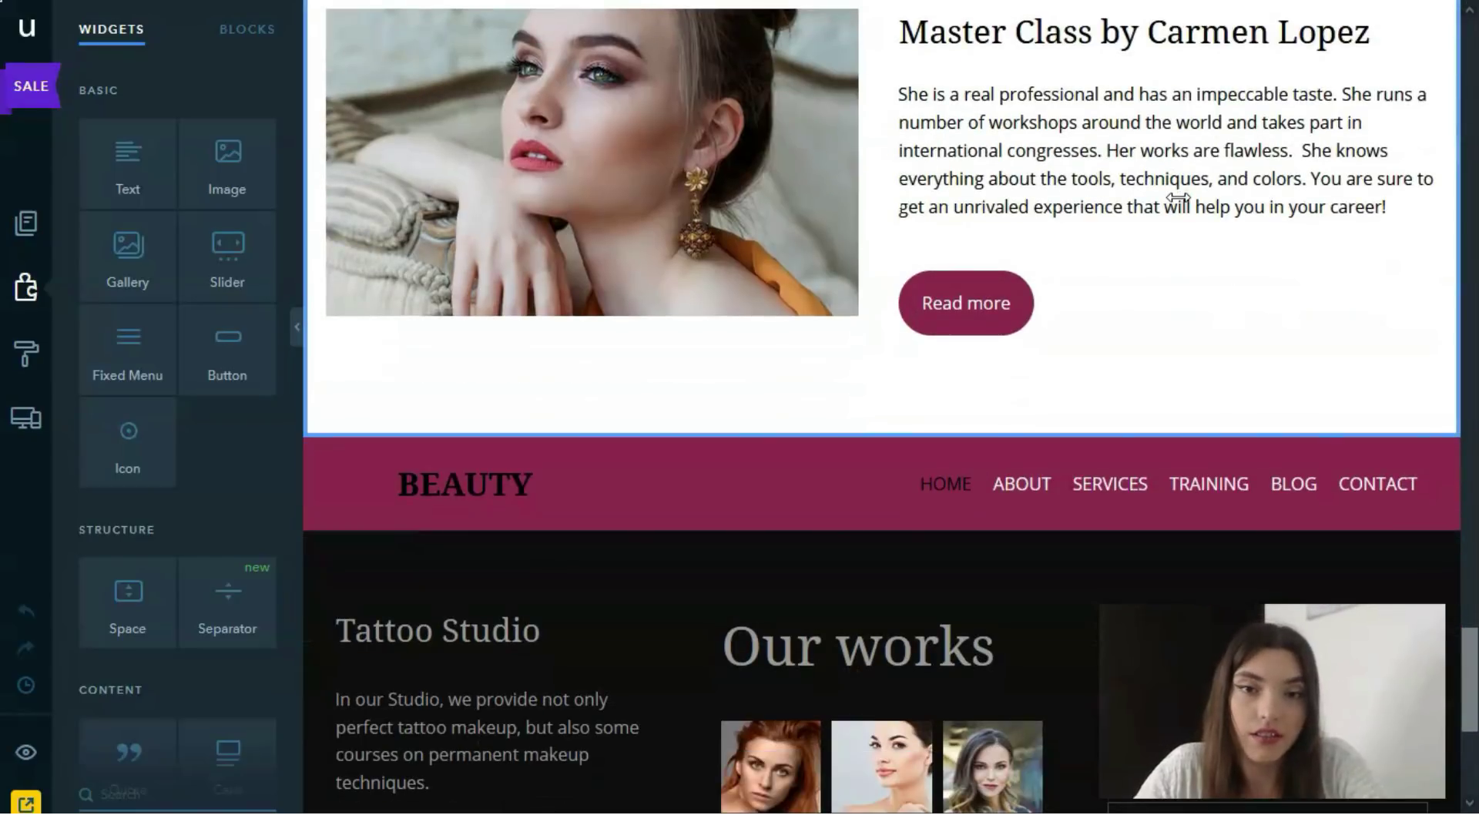
pyautogui.click(454, 148)
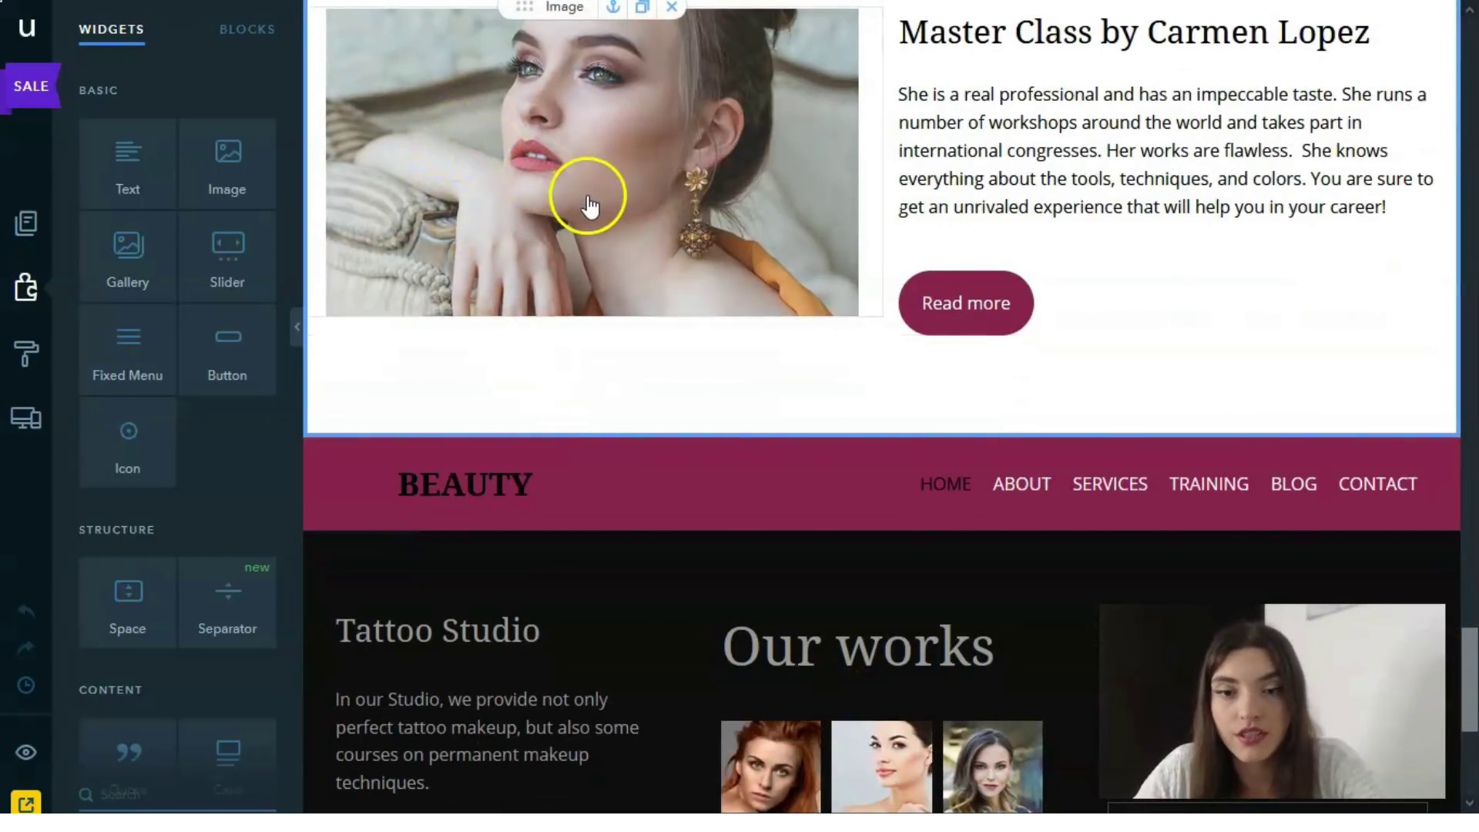
pyautogui.scroll(-5, 588, 200)
pyautogui.scroll(6, 591, 202)
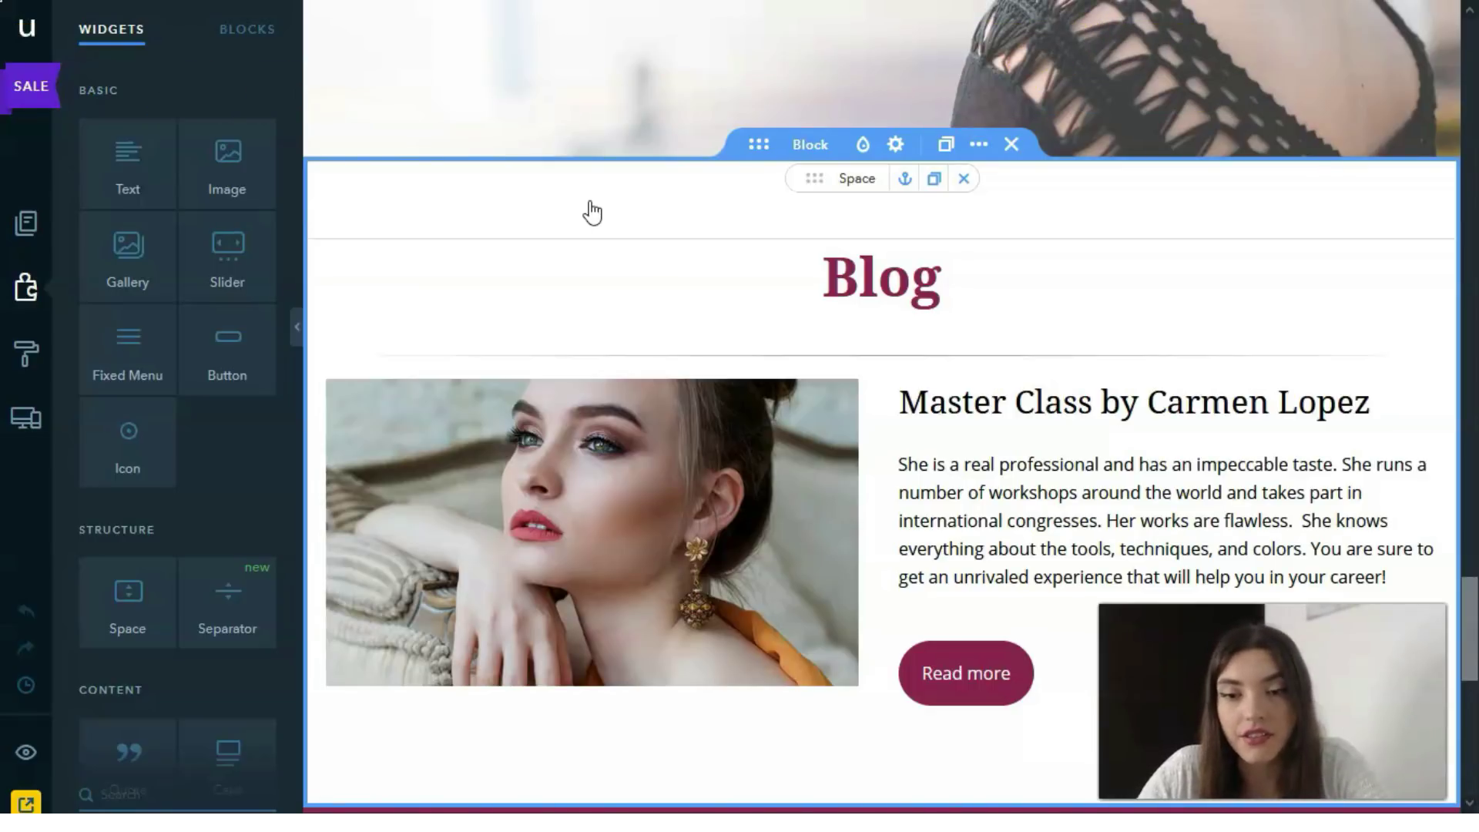
pyautogui.scroll(-10, 593, 213)
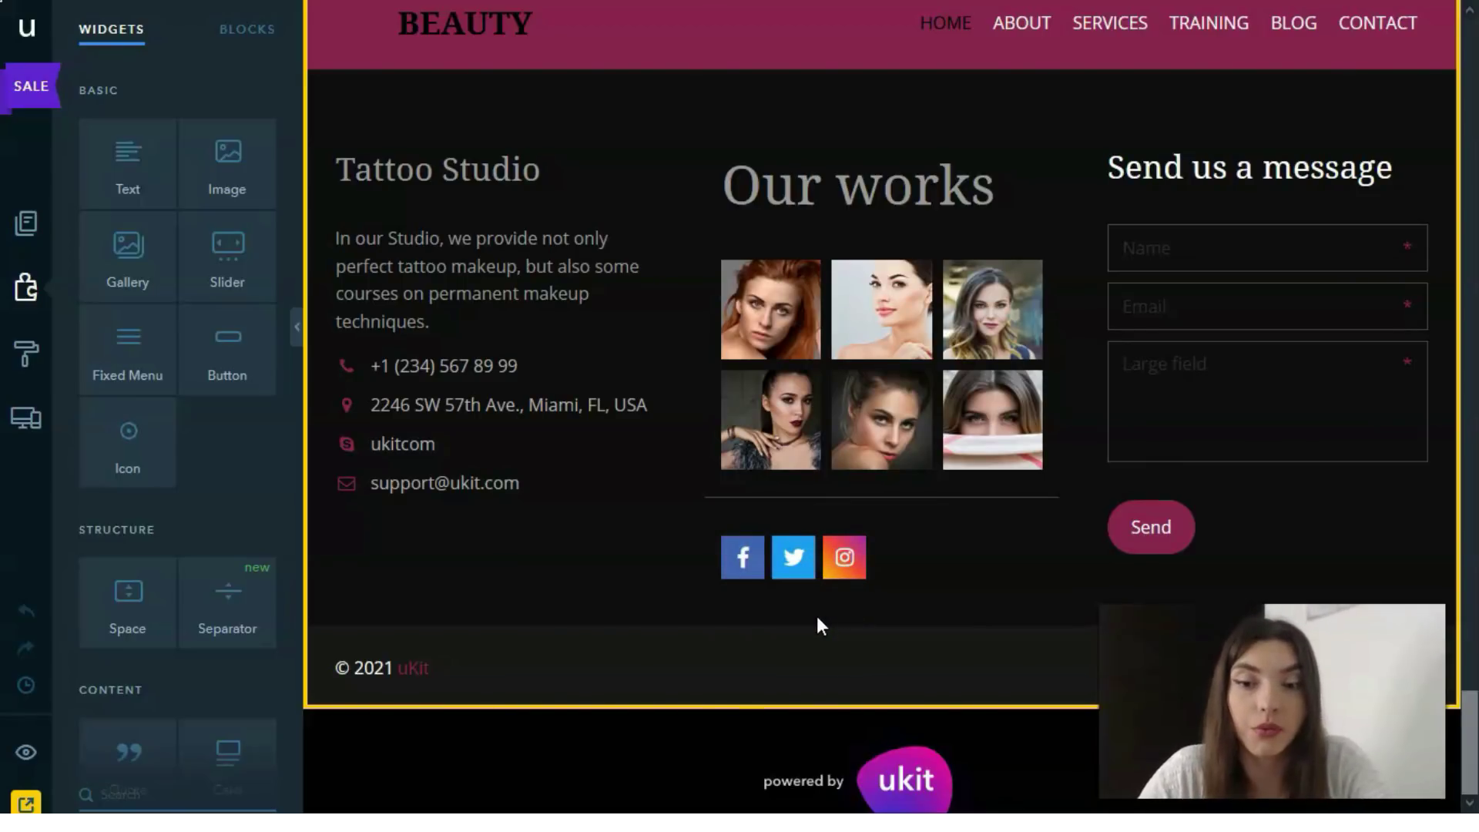
pyautogui.scroll(20, 794, 605)
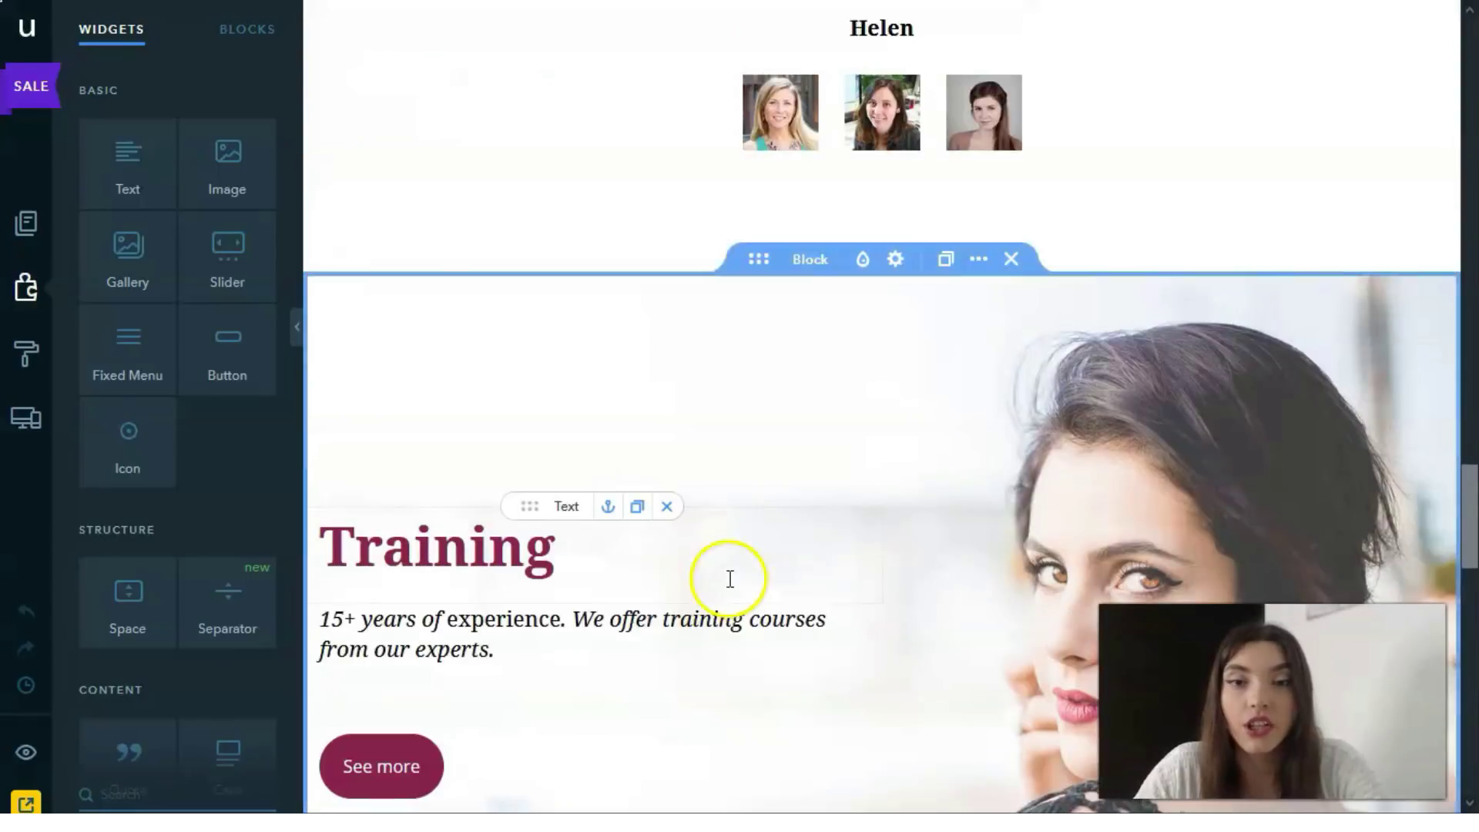
pyautogui.scroll(15, 734, 576)
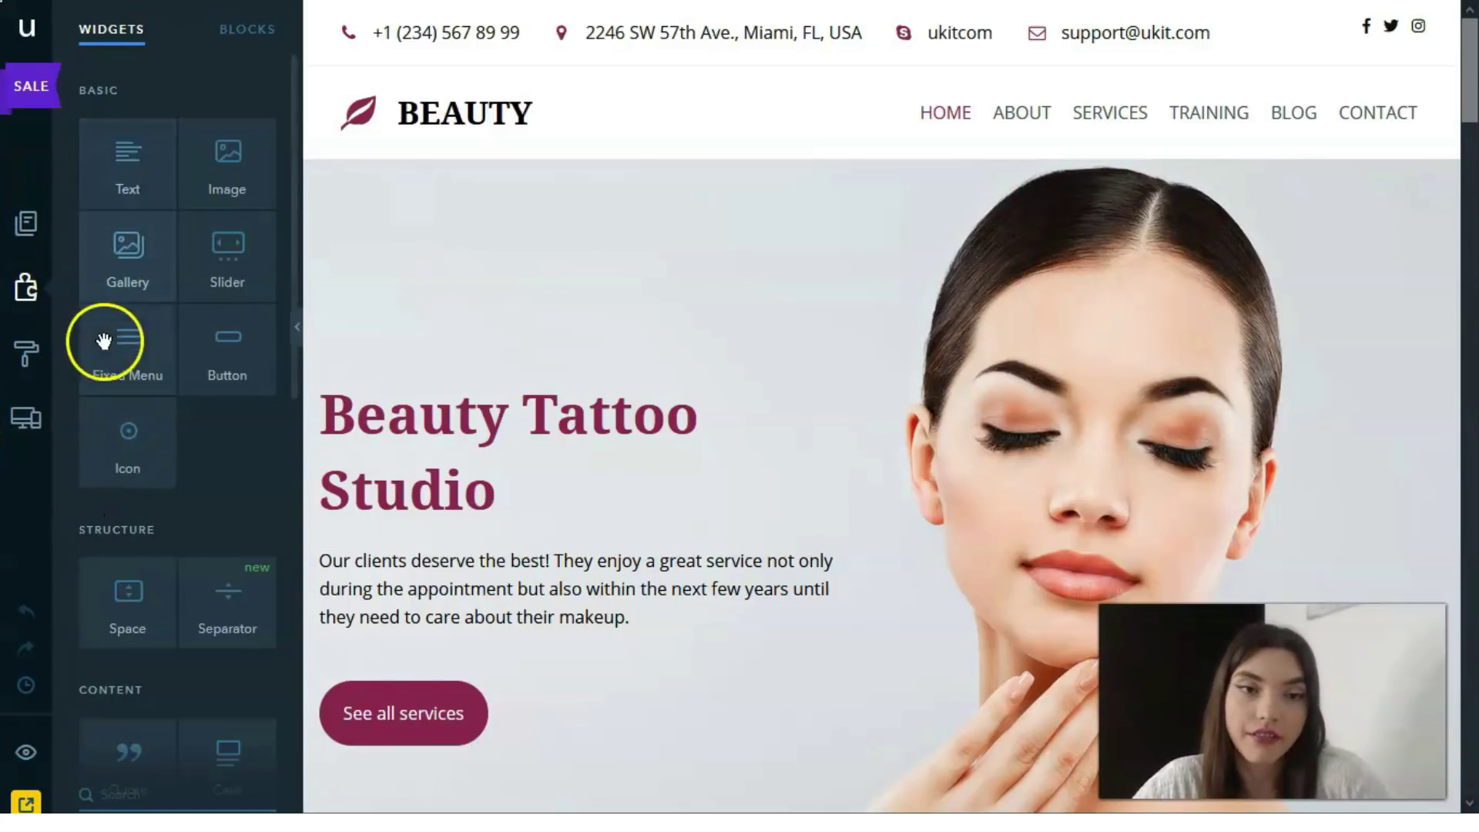
# Step: Open the list of site pages and browse the Contact, About, Training and Services pages
pyautogui.click(19, 231)
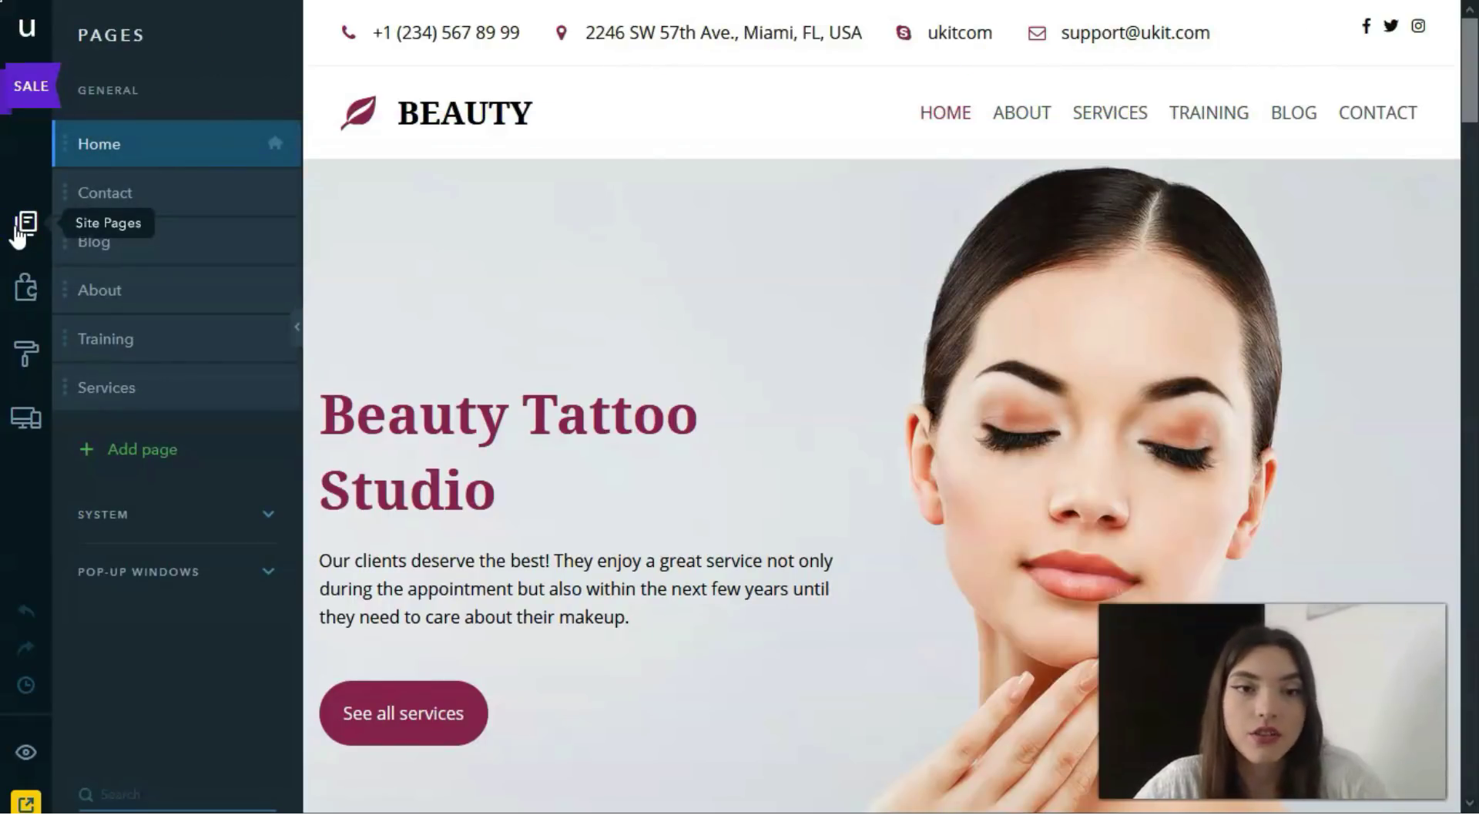
pyautogui.moveTo(73, 188); pyautogui.dragTo(103, 110)
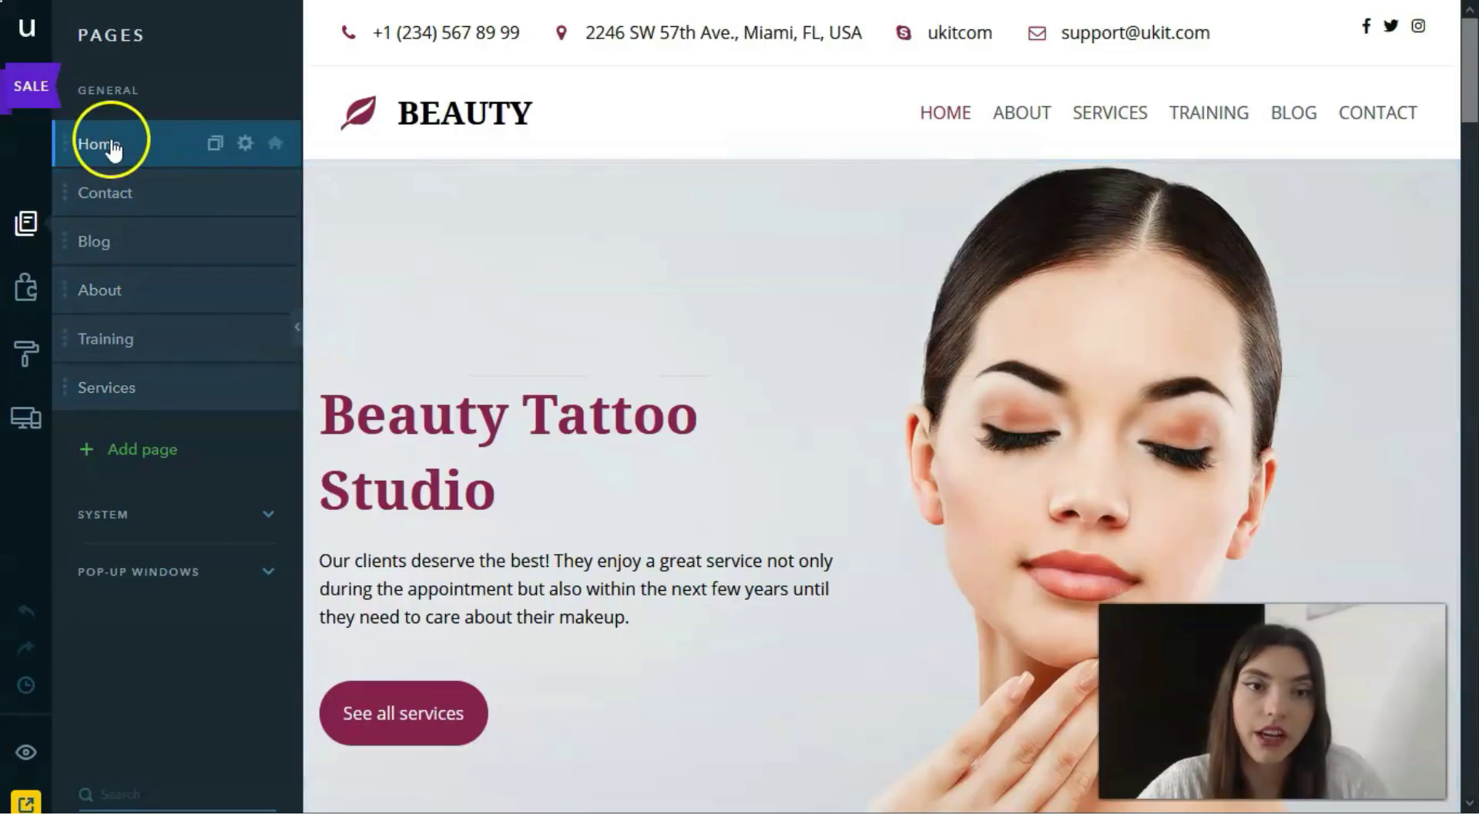
pyautogui.click(155, 203)
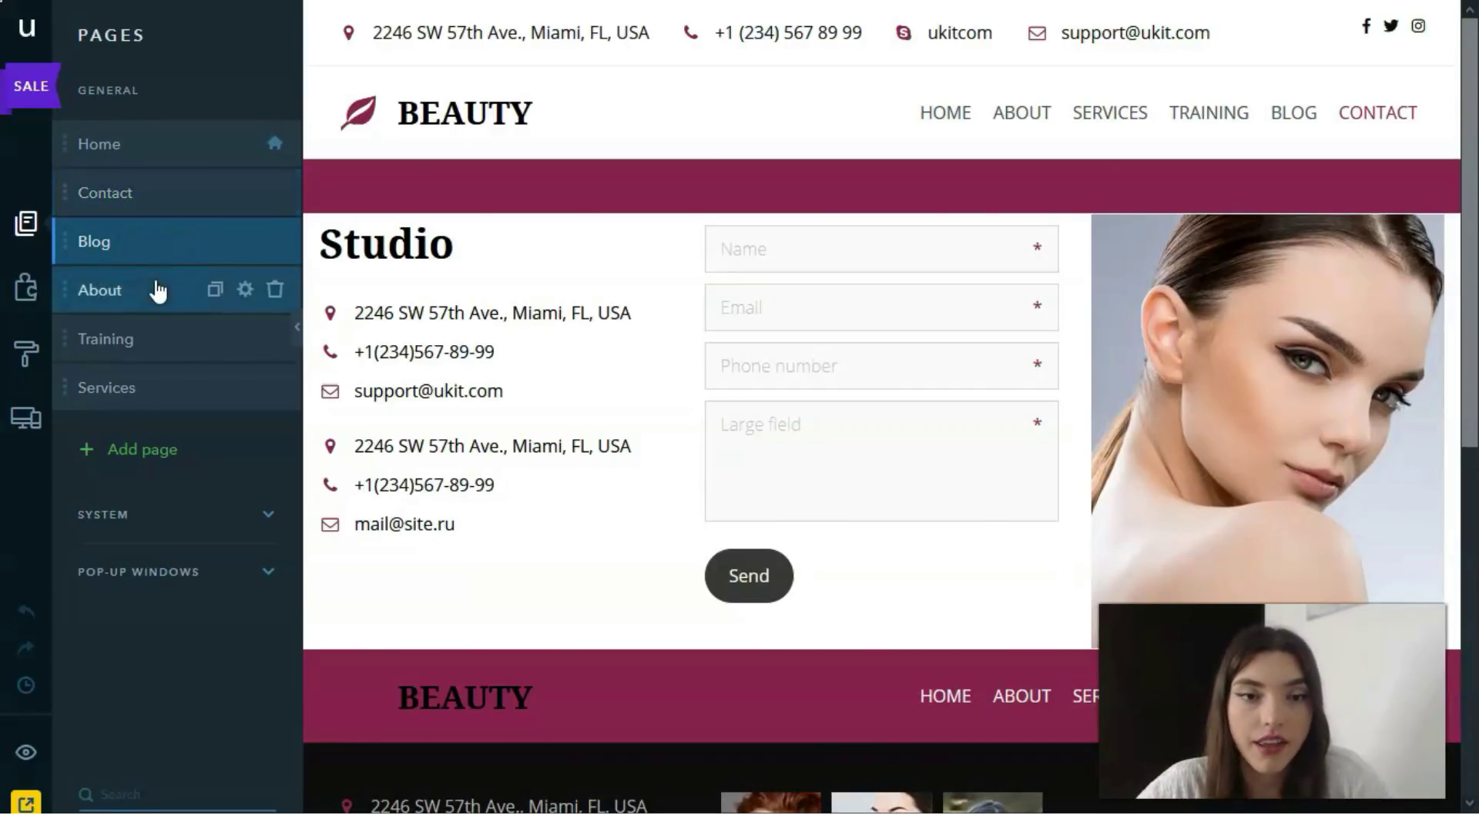
pyautogui.click(135, 294)
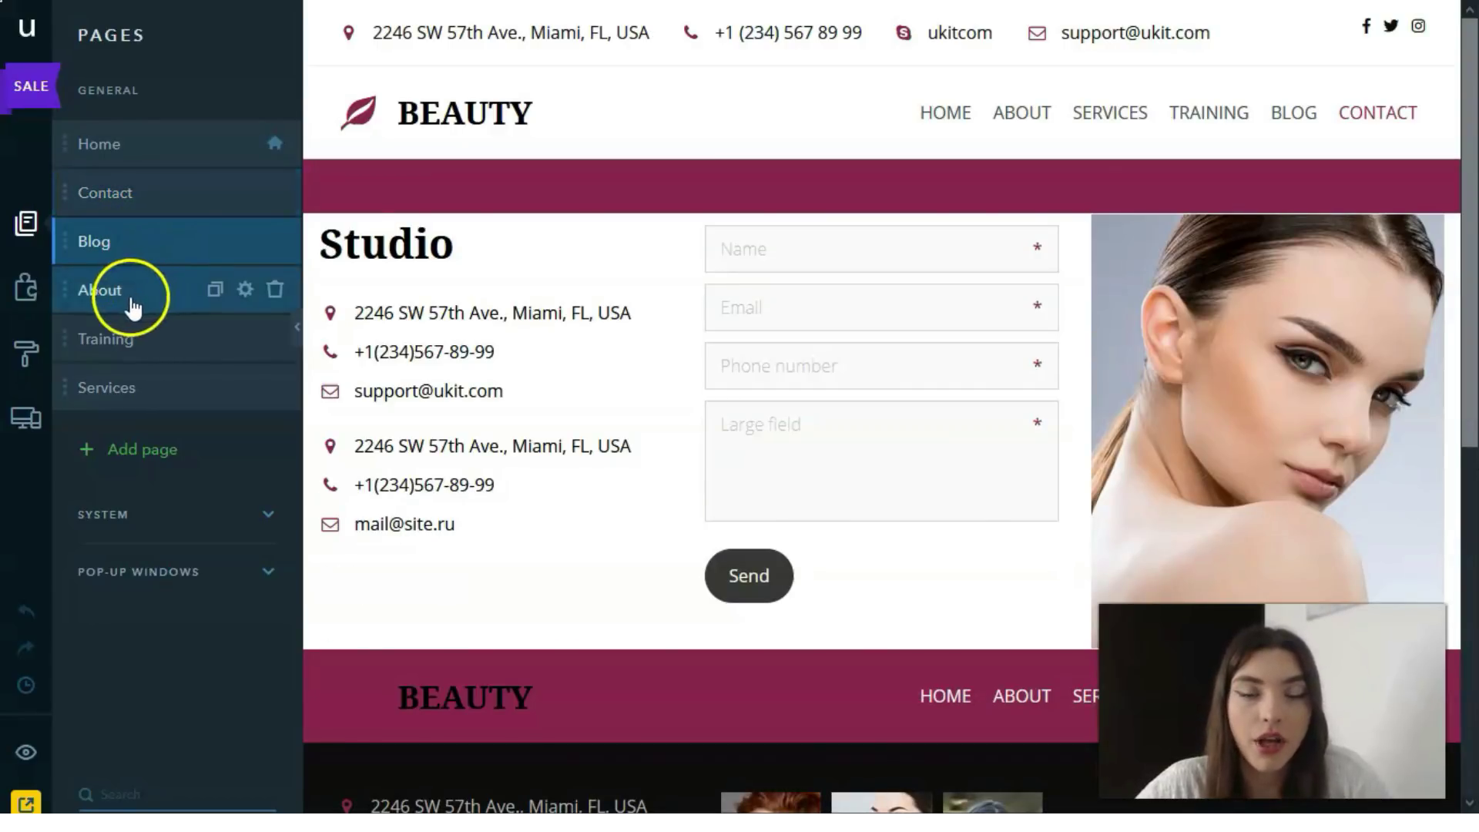
pyautogui.click(151, 356)
pyautogui.click(134, 354)
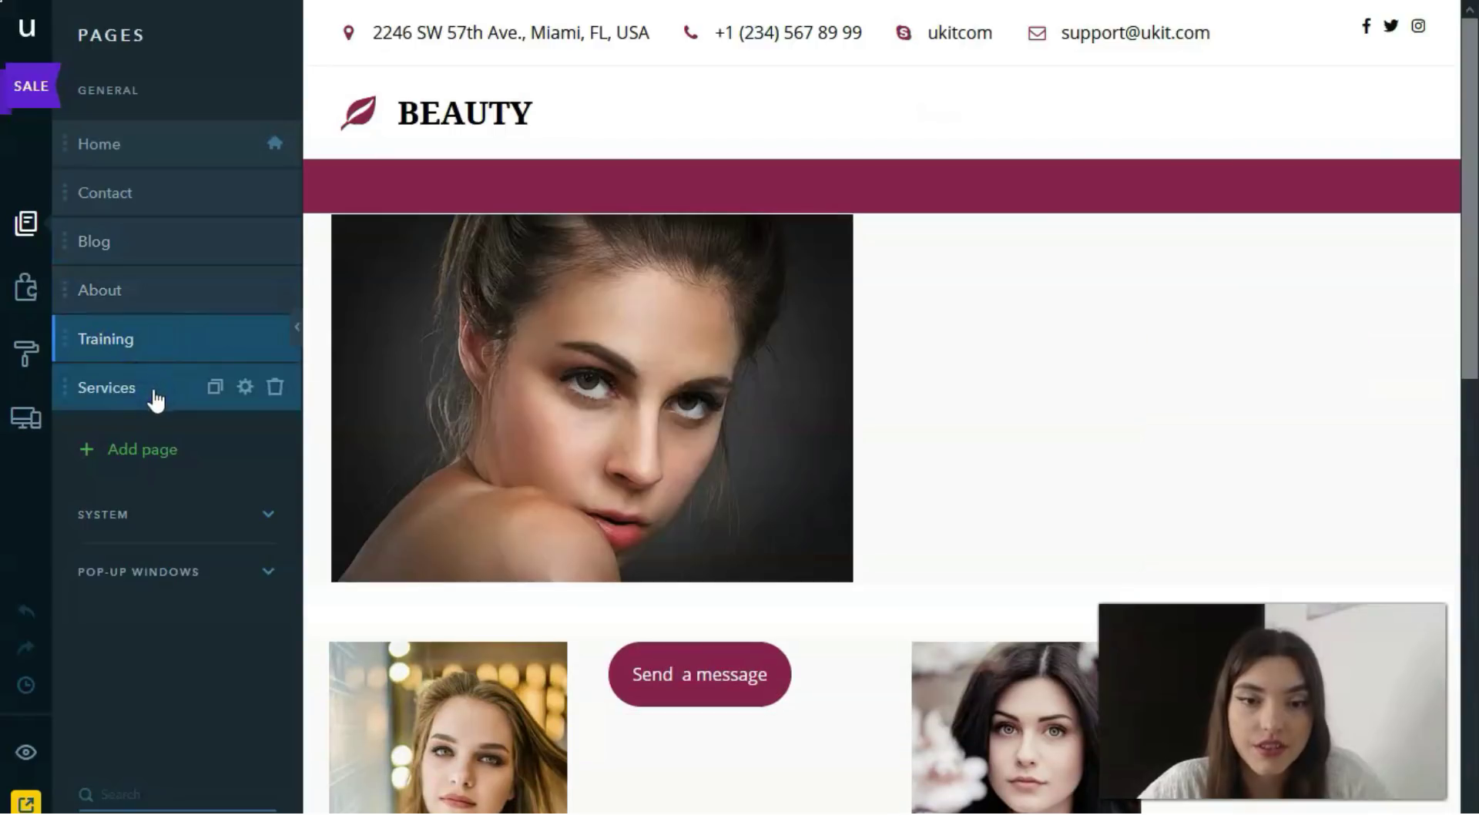
pyautogui.click(167, 385)
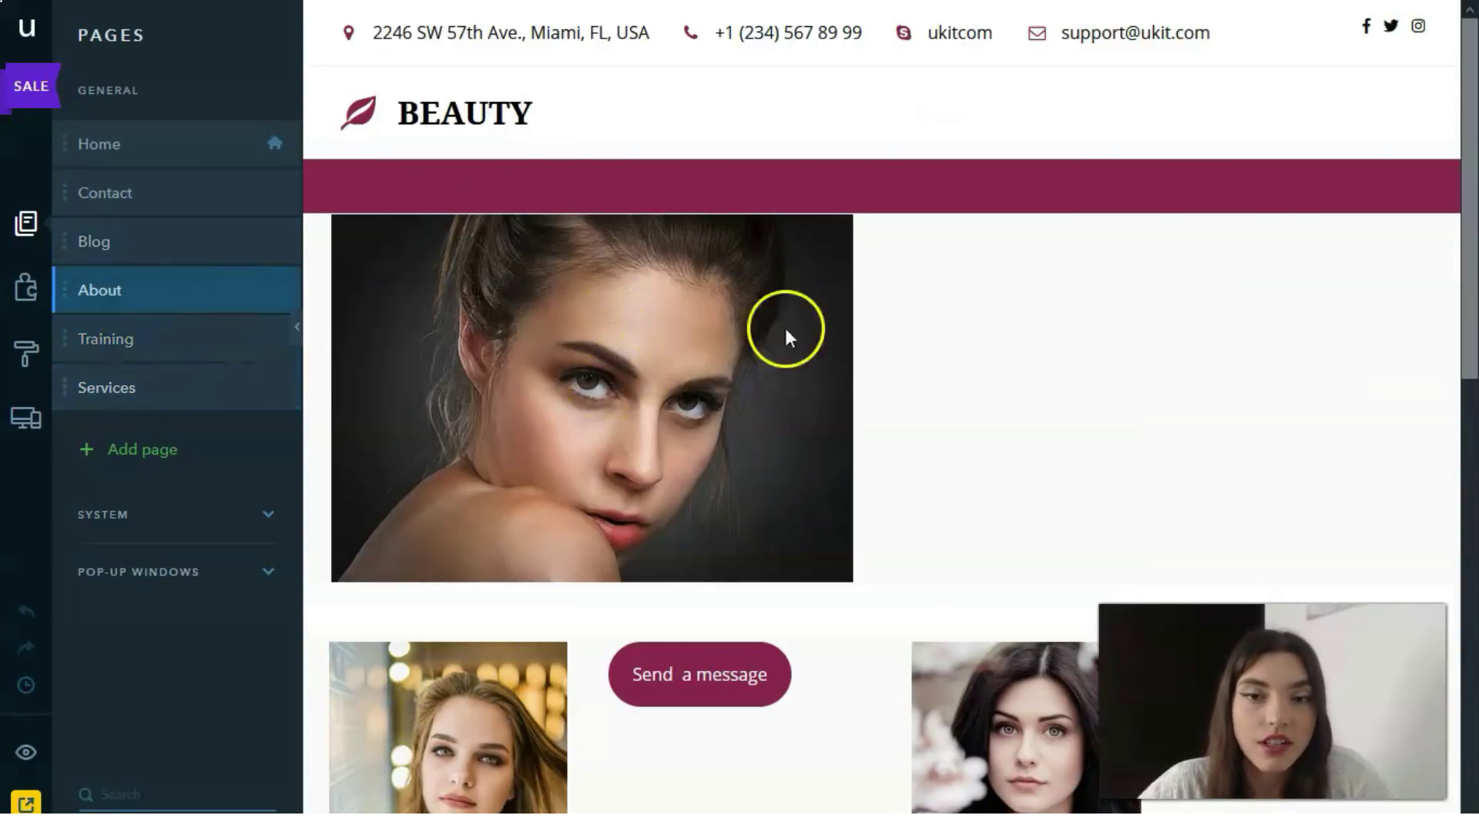
pyautogui.click(205, 194)
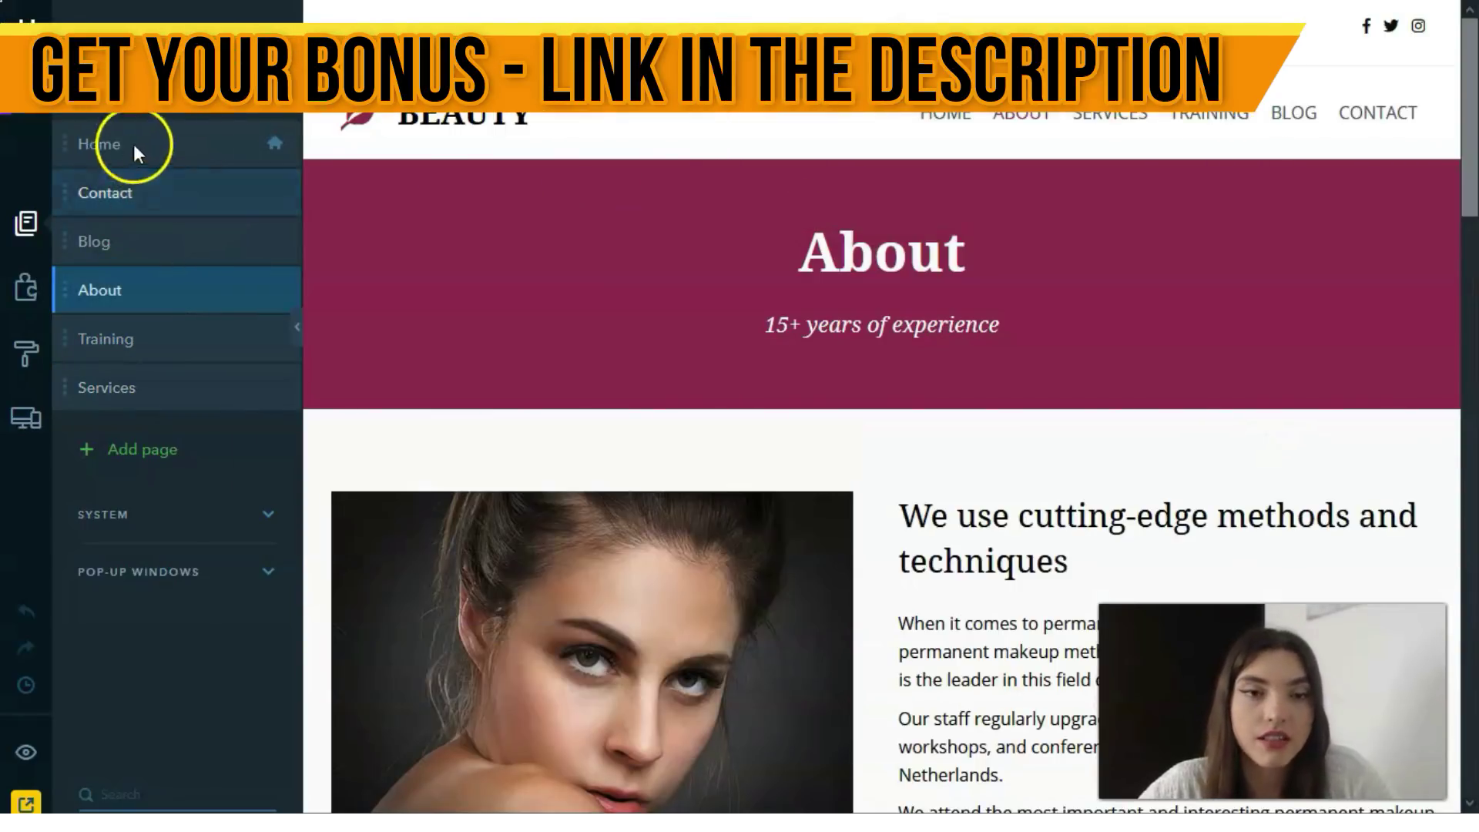
# Step: Examine the Home page's general settings and close them
pyautogui.click(94, 146)
pyautogui.click(245, 143)
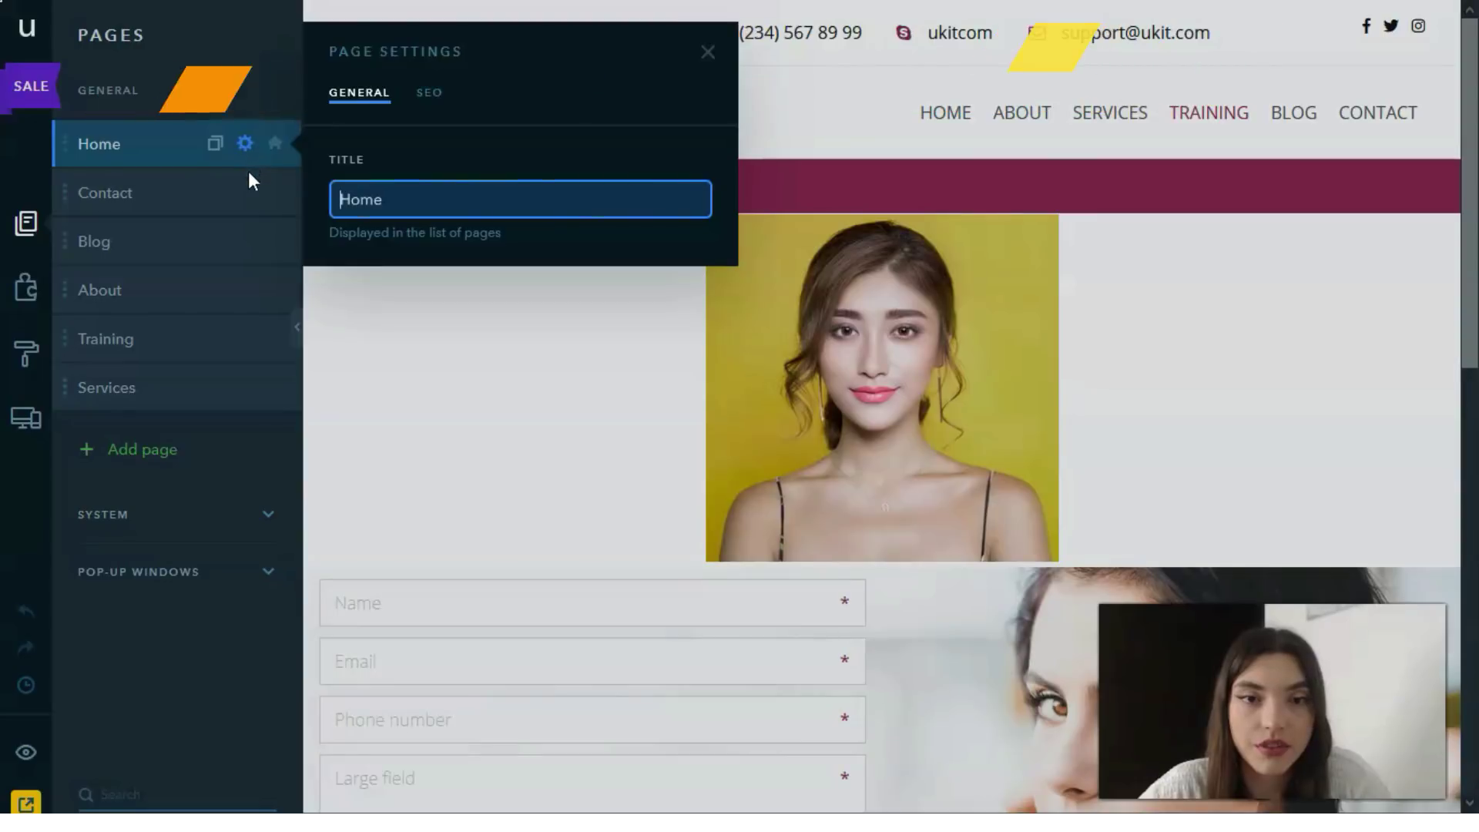
pyautogui.moveTo(371, 166); pyautogui.dragTo(404, 222)
pyautogui.click(231, 154)
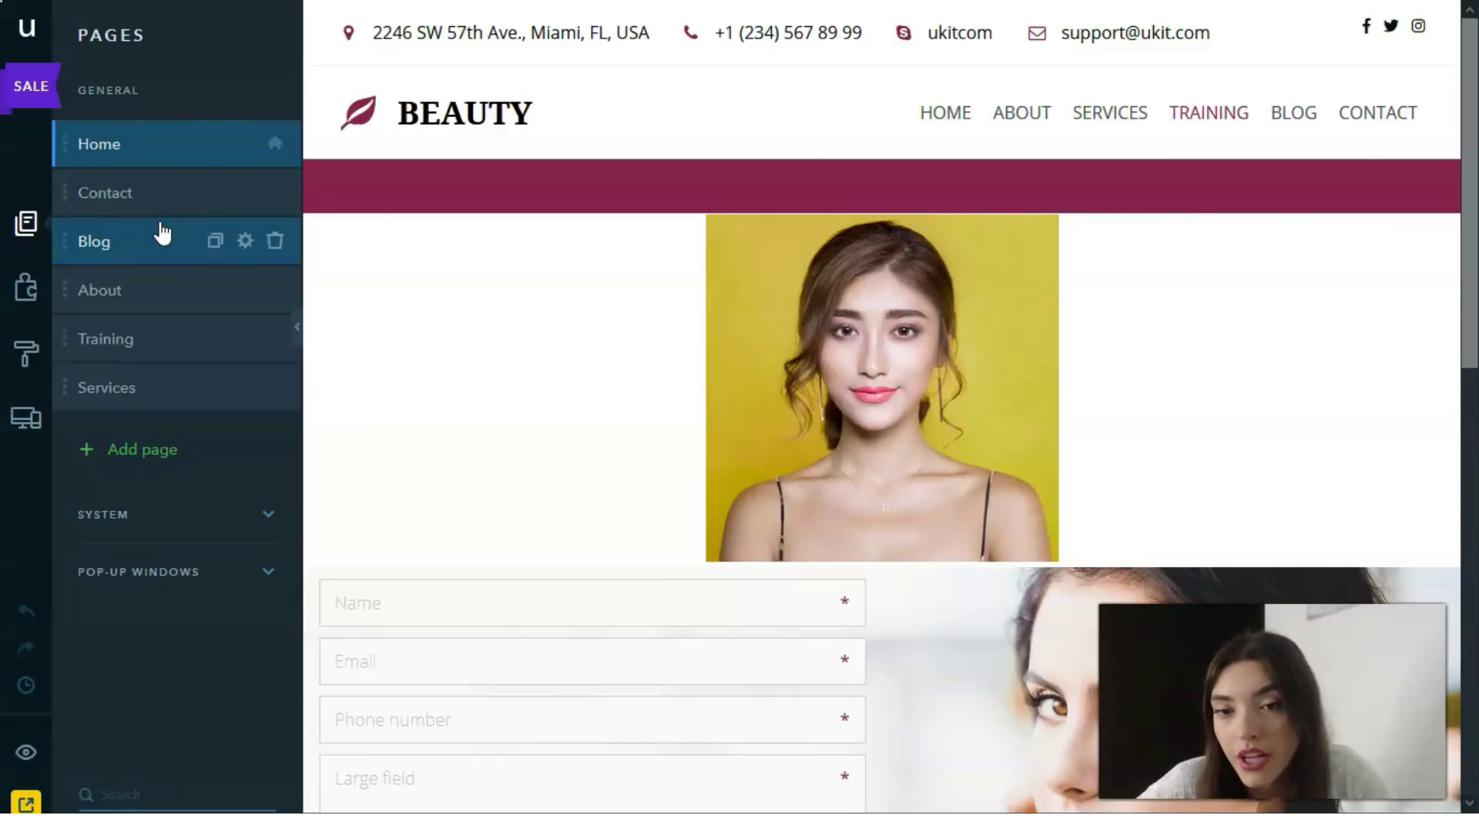
# Step: Reorder the site pages so that About follows Home and Contact follows Blog
pyautogui.moveTo(128, 207)
pyautogui.mouseDown()
pyautogui.moveTo(139, 272)
pyautogui.moveTo(145, 185)
pyautogui.mouseUp()
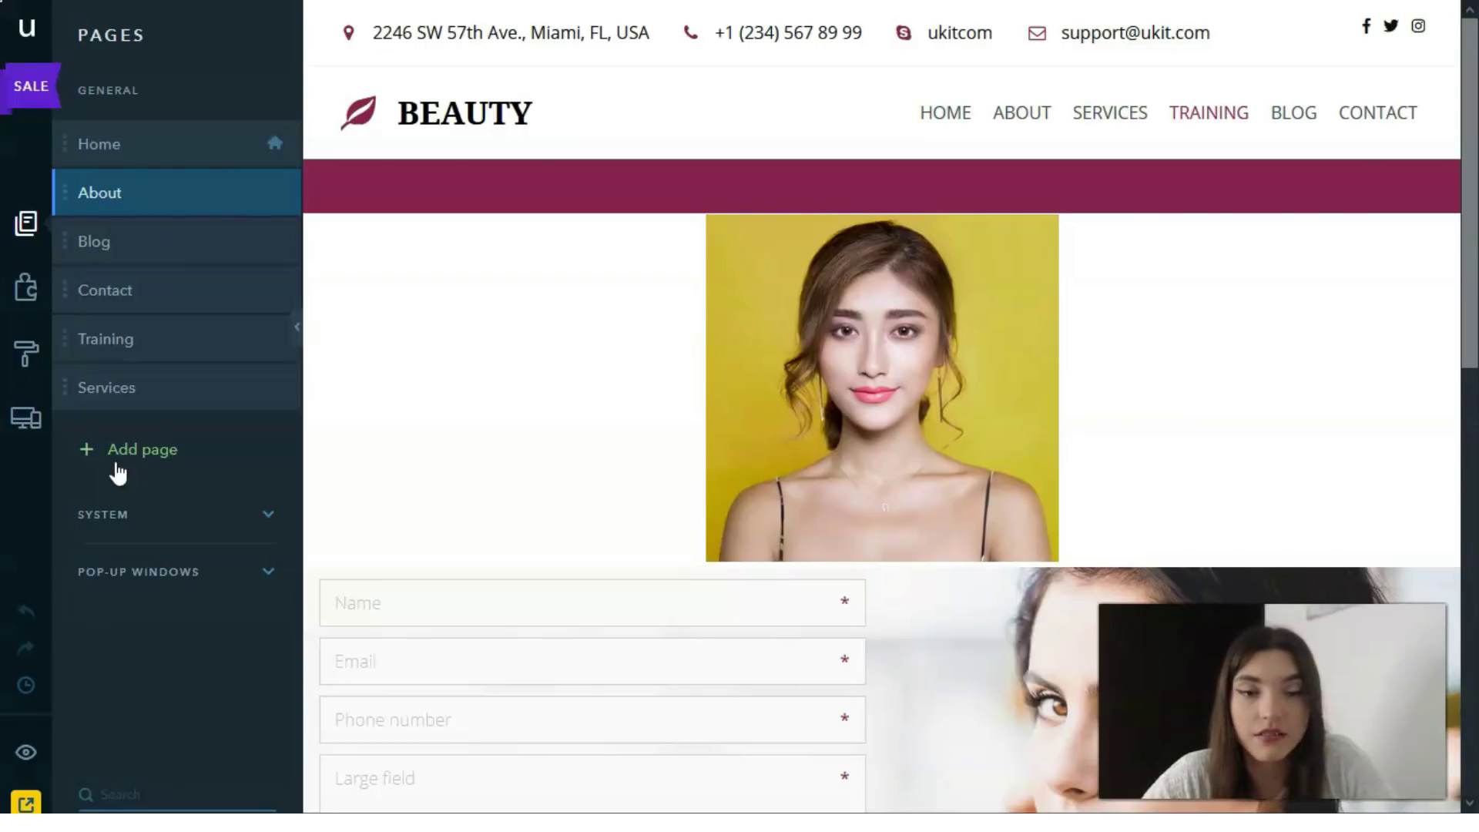
# Step: Add an Image widget to the empty column before the portrait on the Training page
pyautogui.click(22, 289)
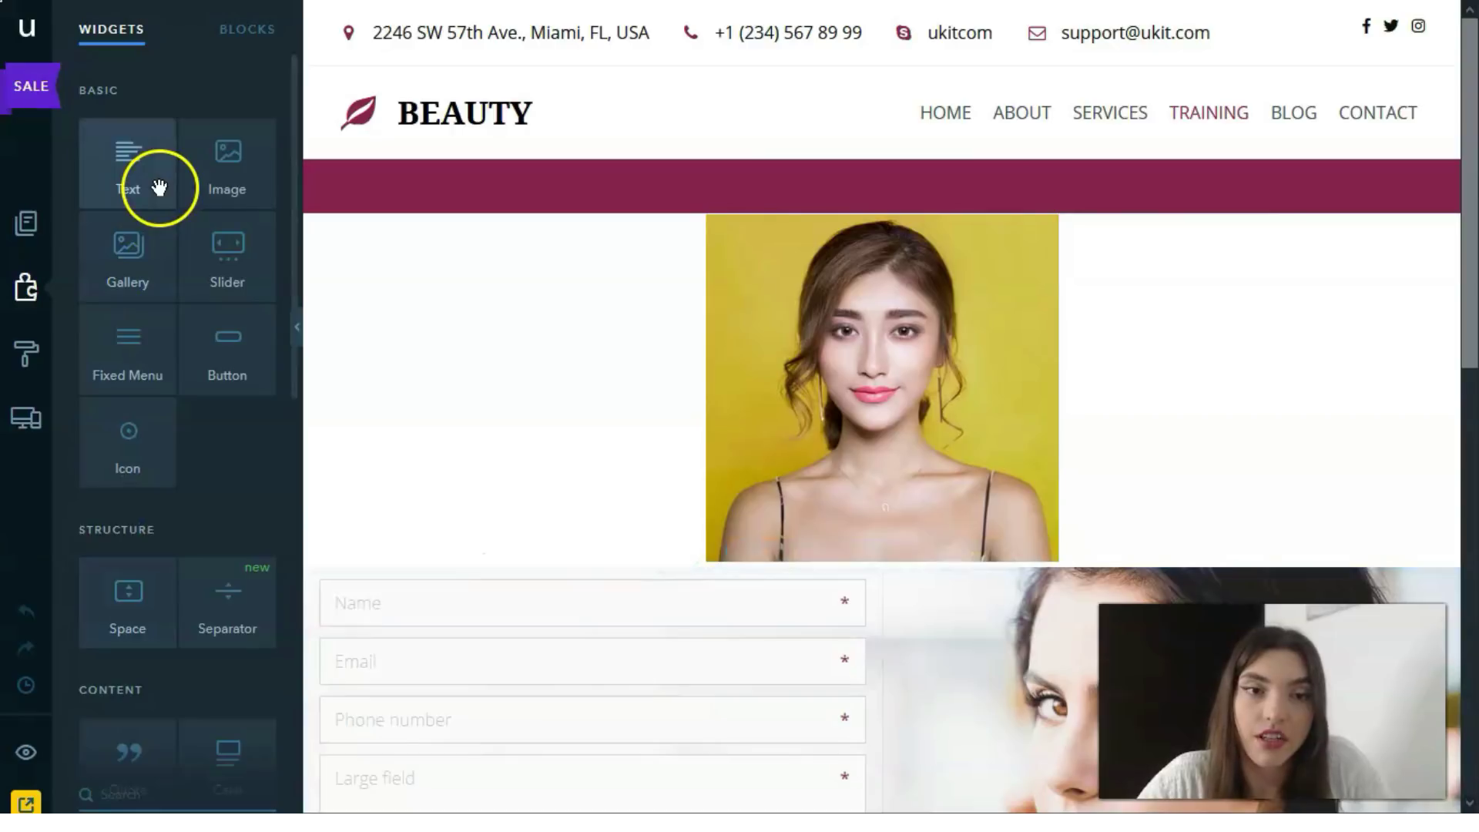
pyautogui.click(224, 189)
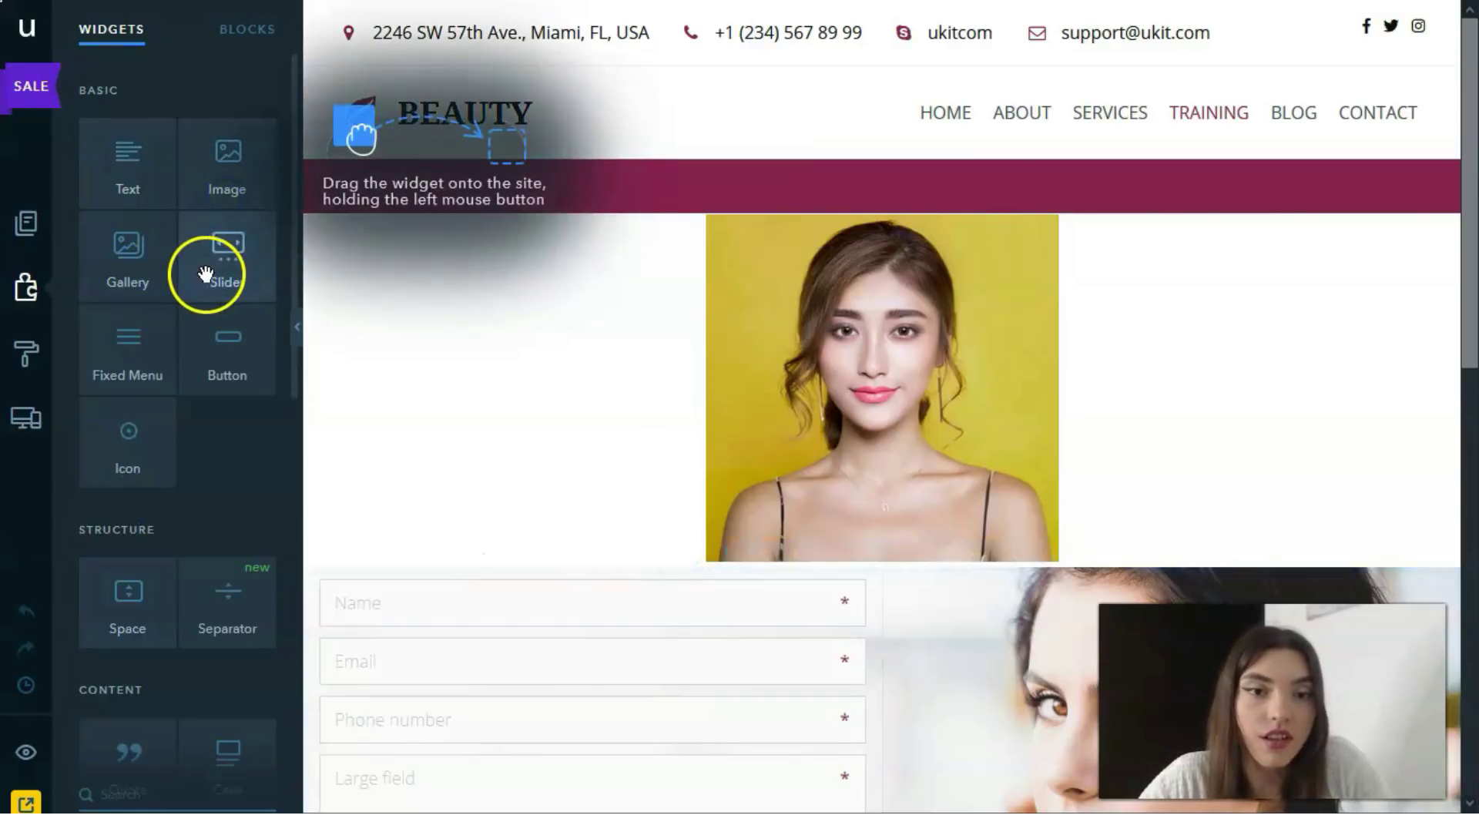
pyautogui.moveTo(218, 188); pyautogui.dragTo(501, 432)
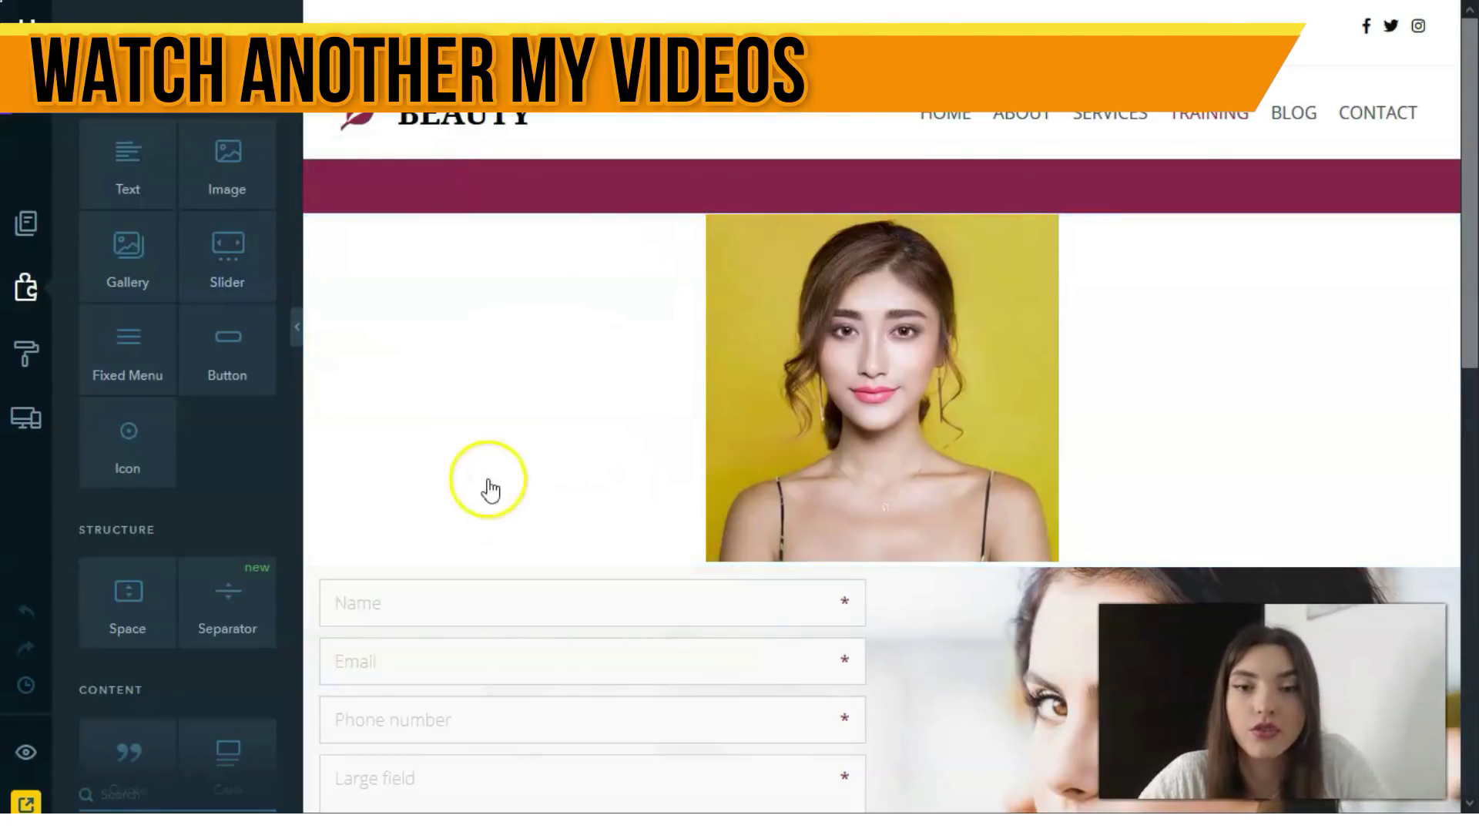
pyautogui.moveTo(128, 179); pyautogui.dragTo(1228, 362)
pyautogui.click(516, 343)
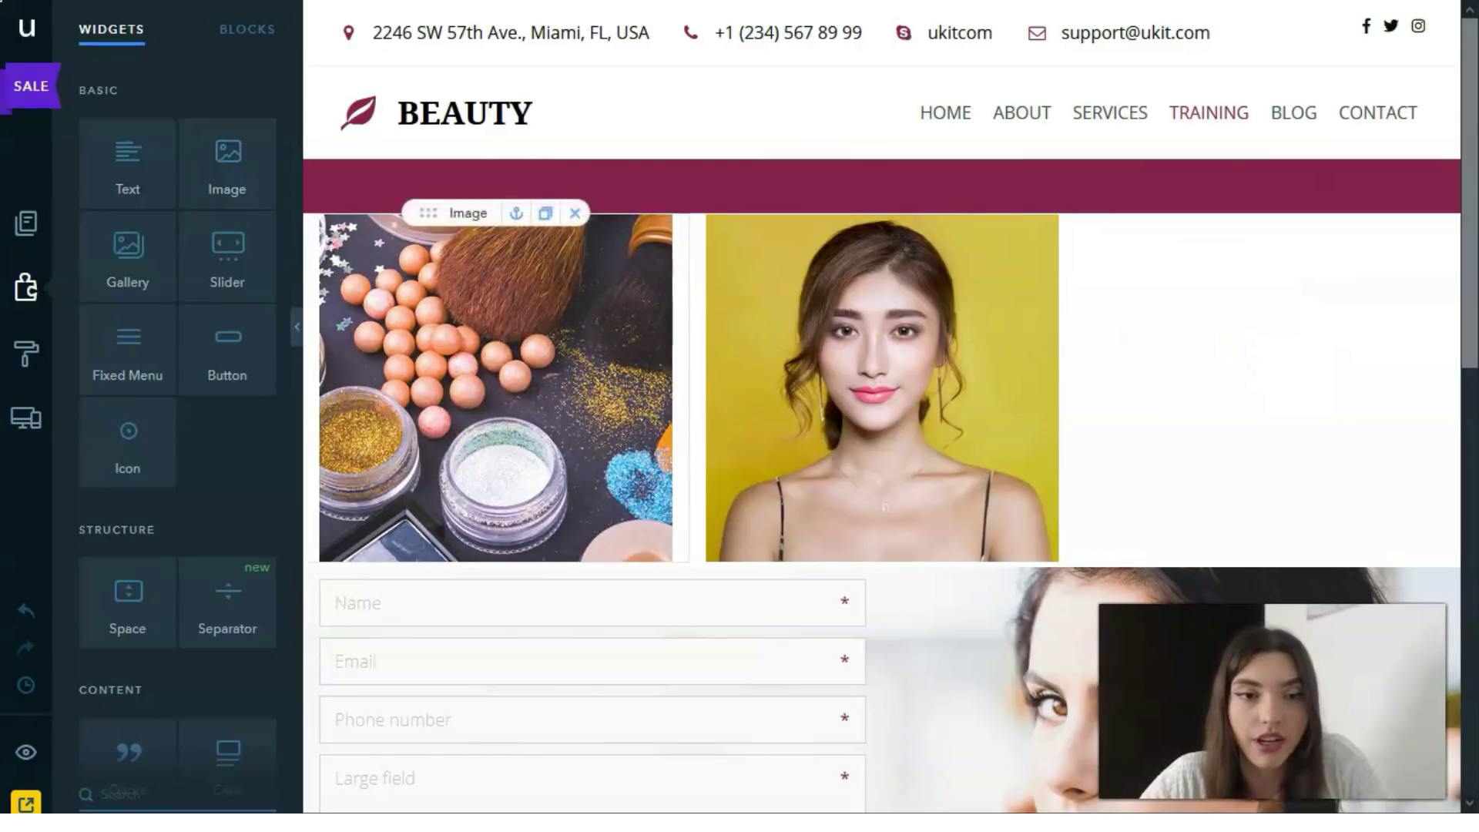
# Step: Try placing a Button widget on the Training page's booking form, and examine the page down to its footer
pyautogui.scroll(-2, 109, 353)
pyautogui.moveTo(228, 235); pyautogui.dragTo(478, 611)
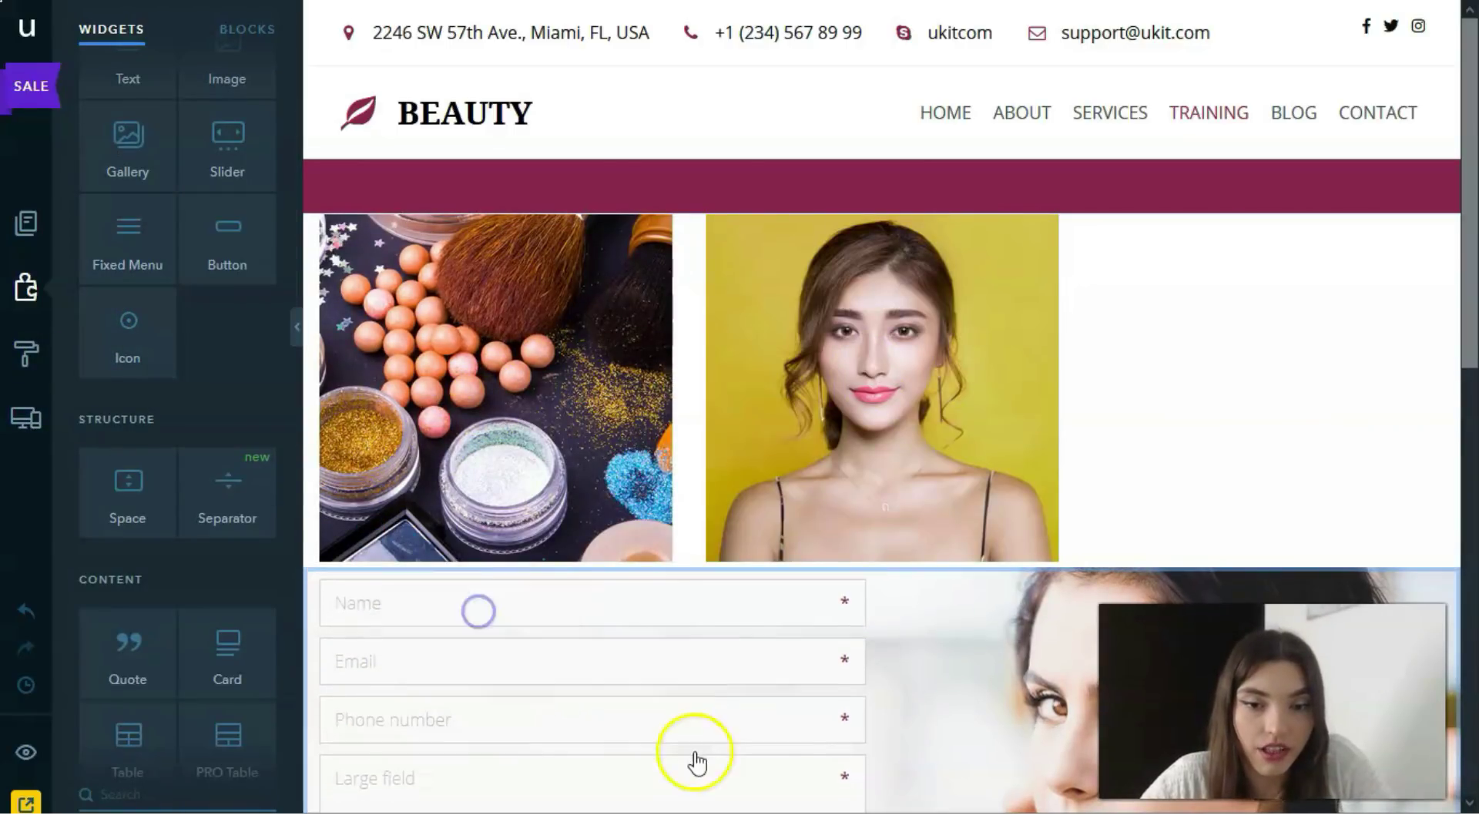
pyautogui.scroll(-5, 466, 387)
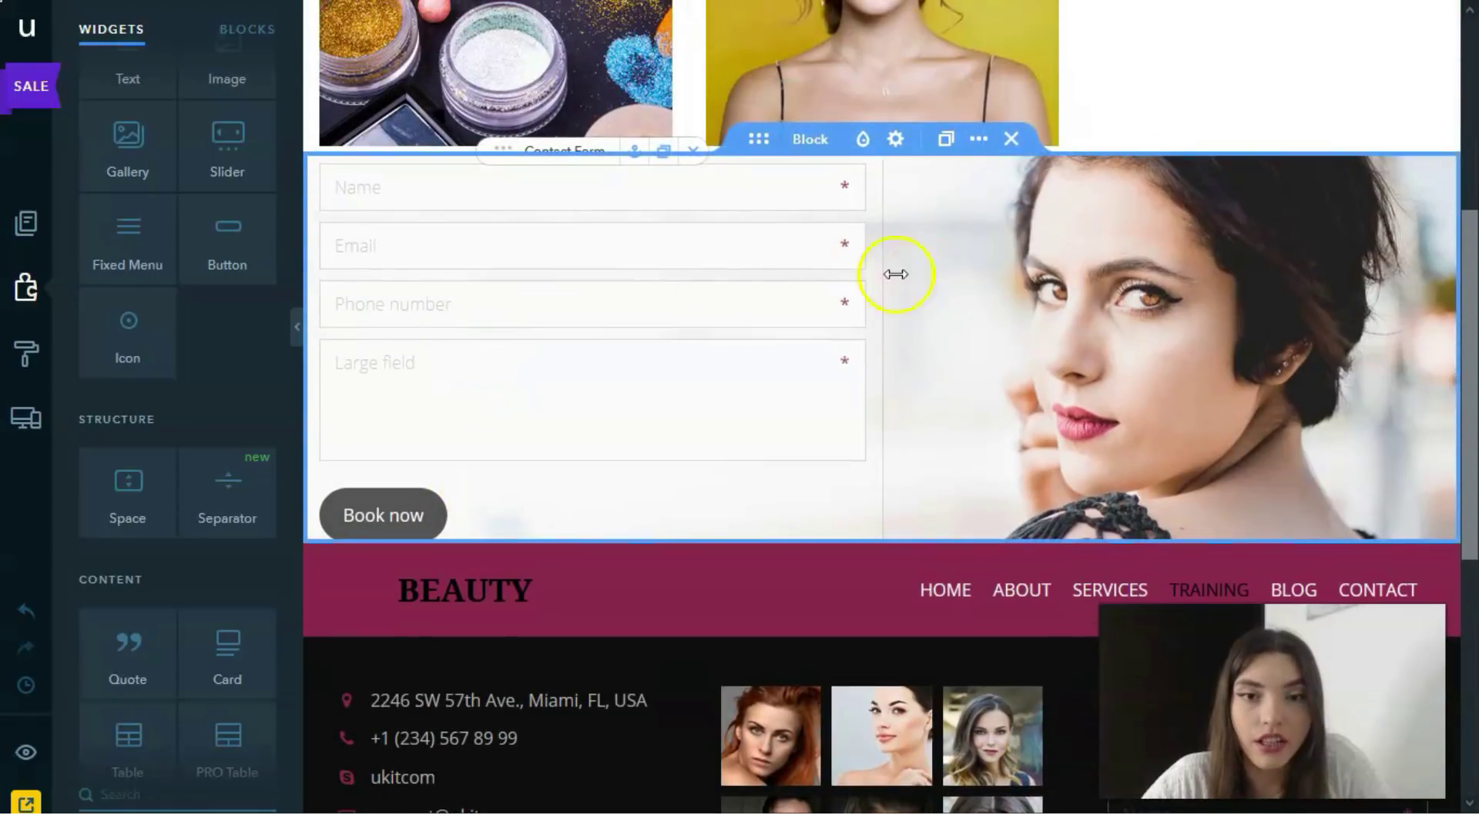
pyautogui.scroll(5, 770, 340)
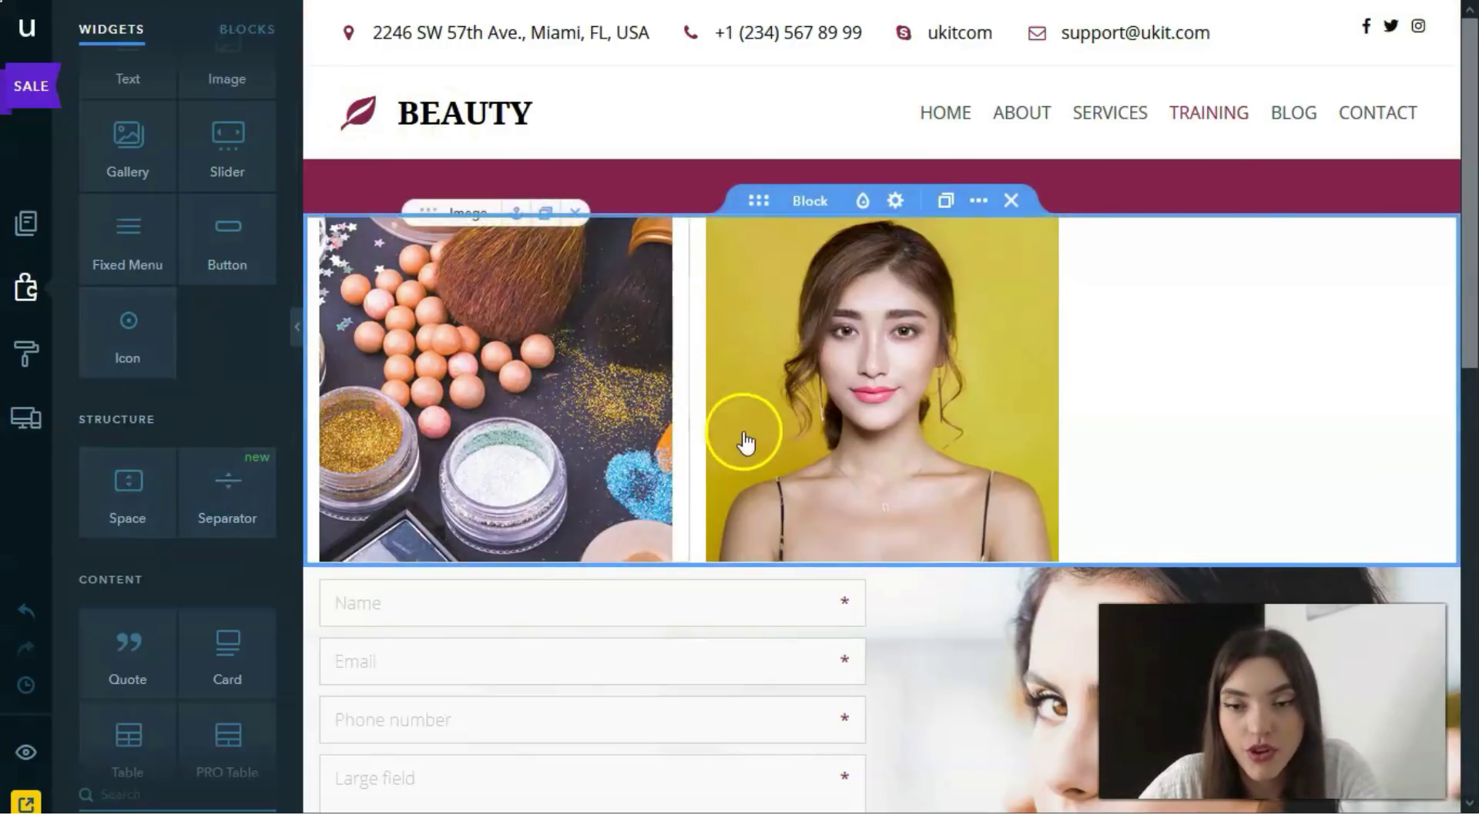
pyautogui.scroll(-7, 954, 342)
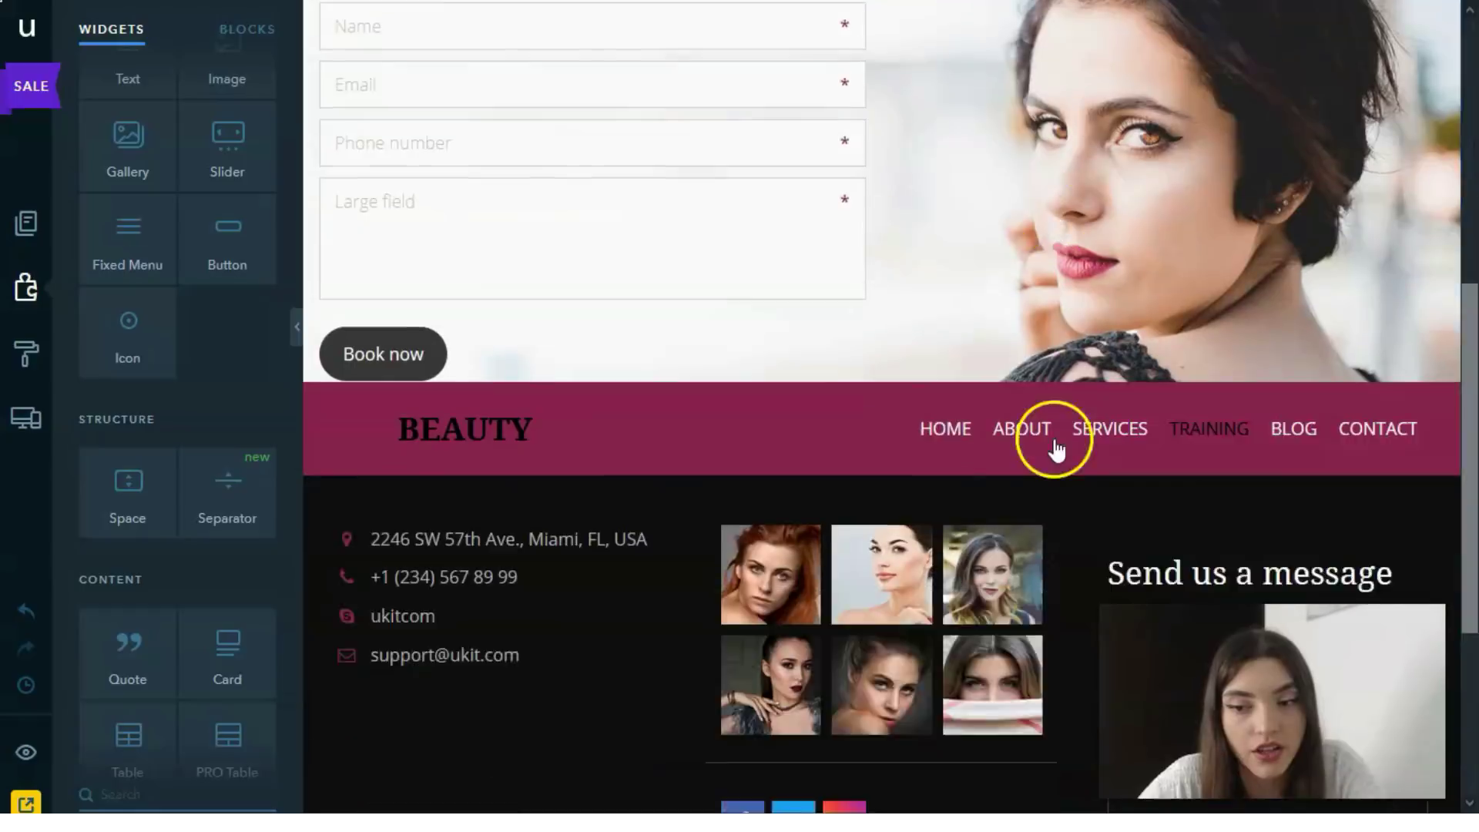
pyautogui.scroll(7, 847, 362)
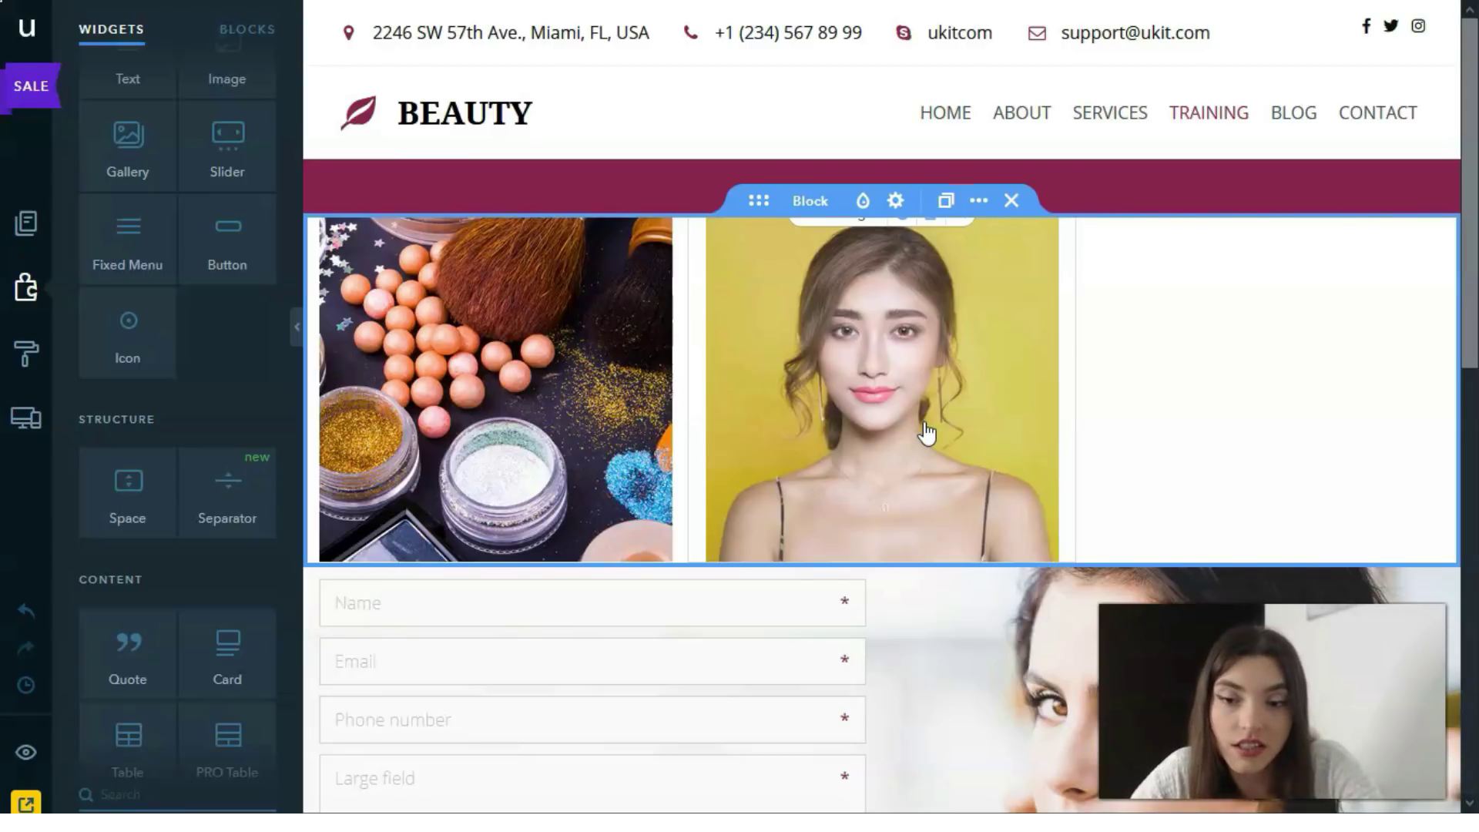
# Step: Try the gold color scheme on the site, and apply the green color scheme instead
pyautogui.moveTo(972, 420); pyautogui.dragTo(1044, 455)
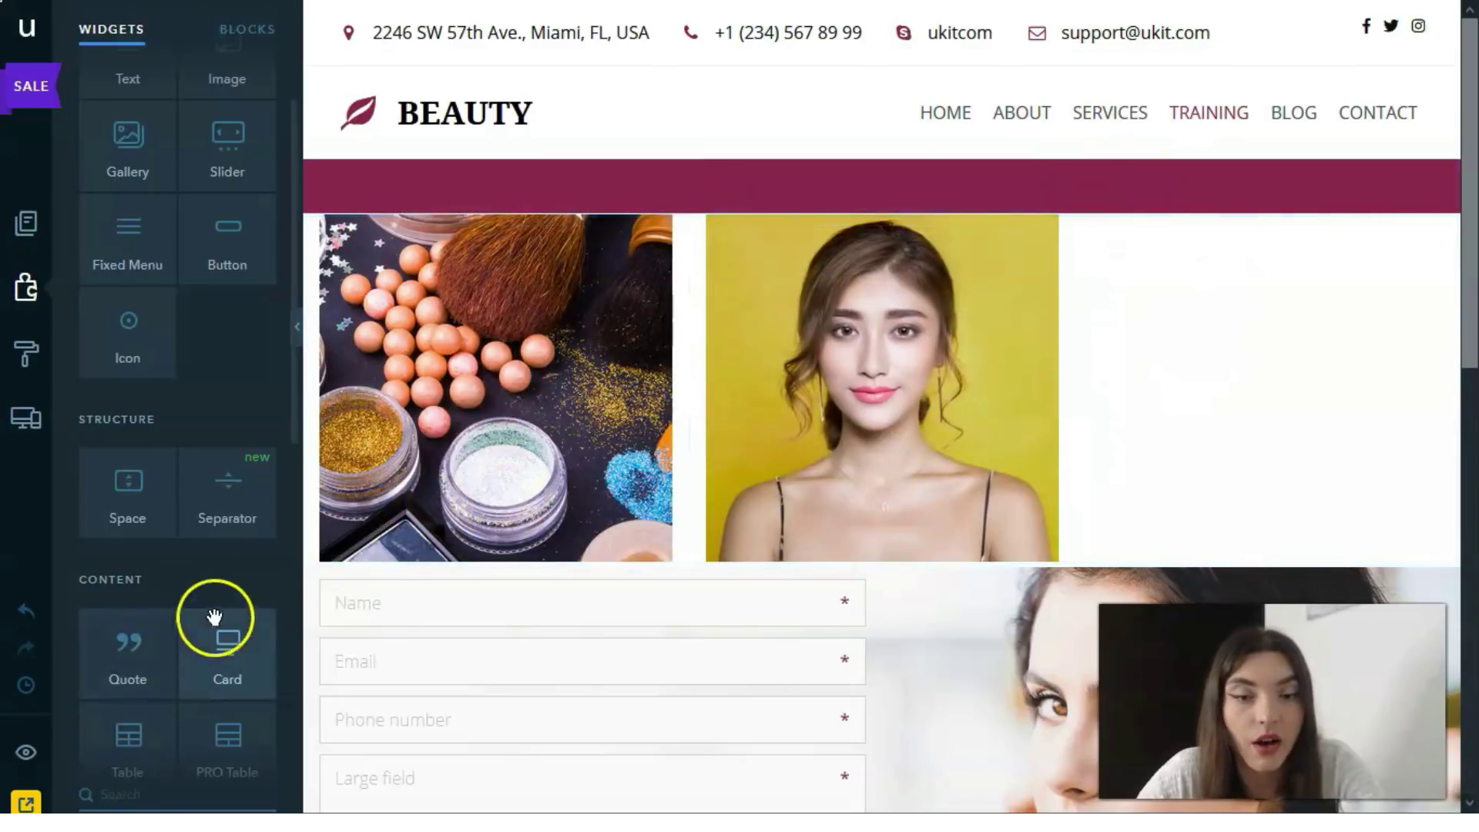
pyautogui.click(26, 354)
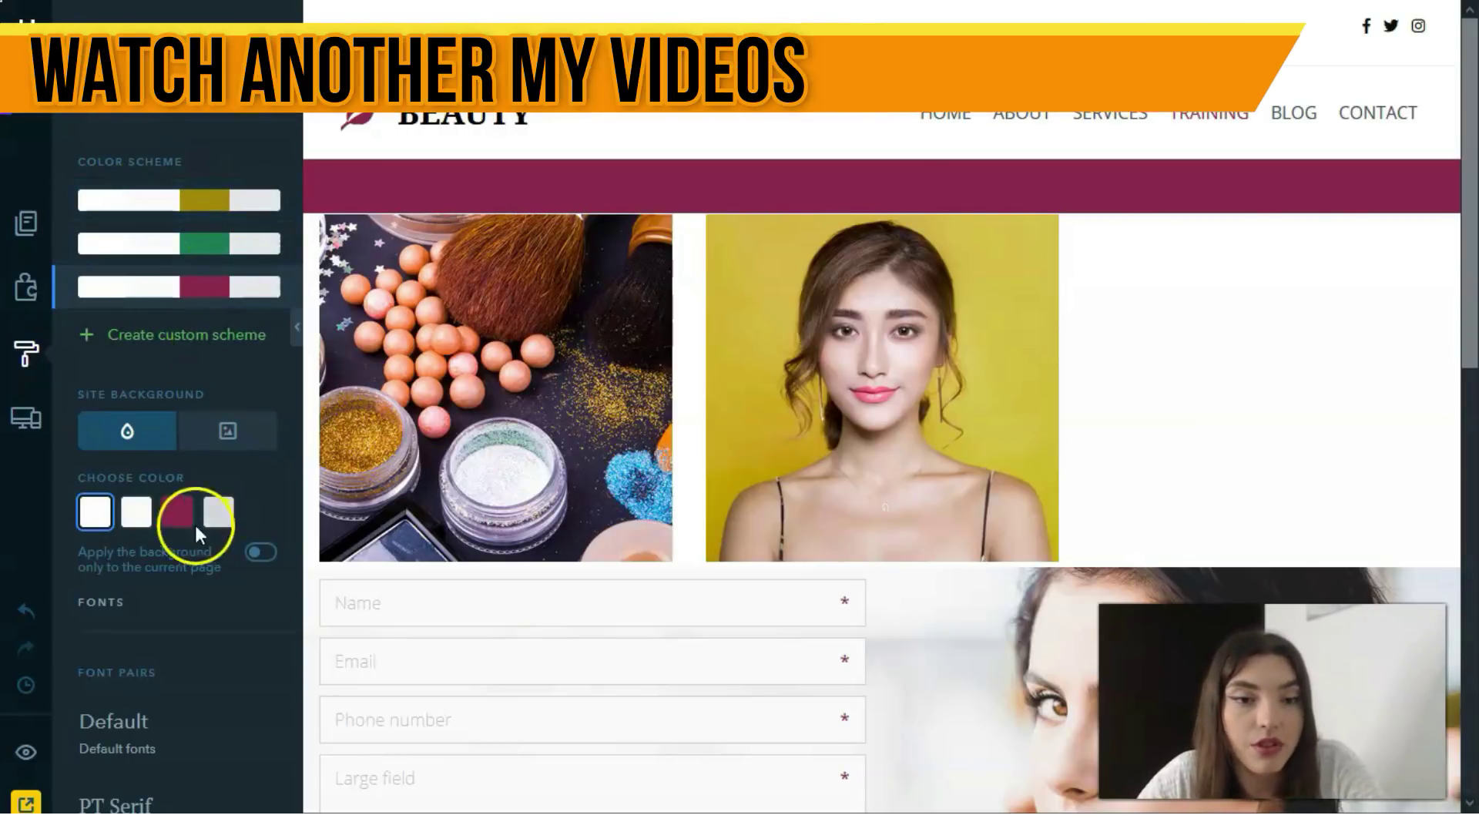
pyautogui.click(192, 200)
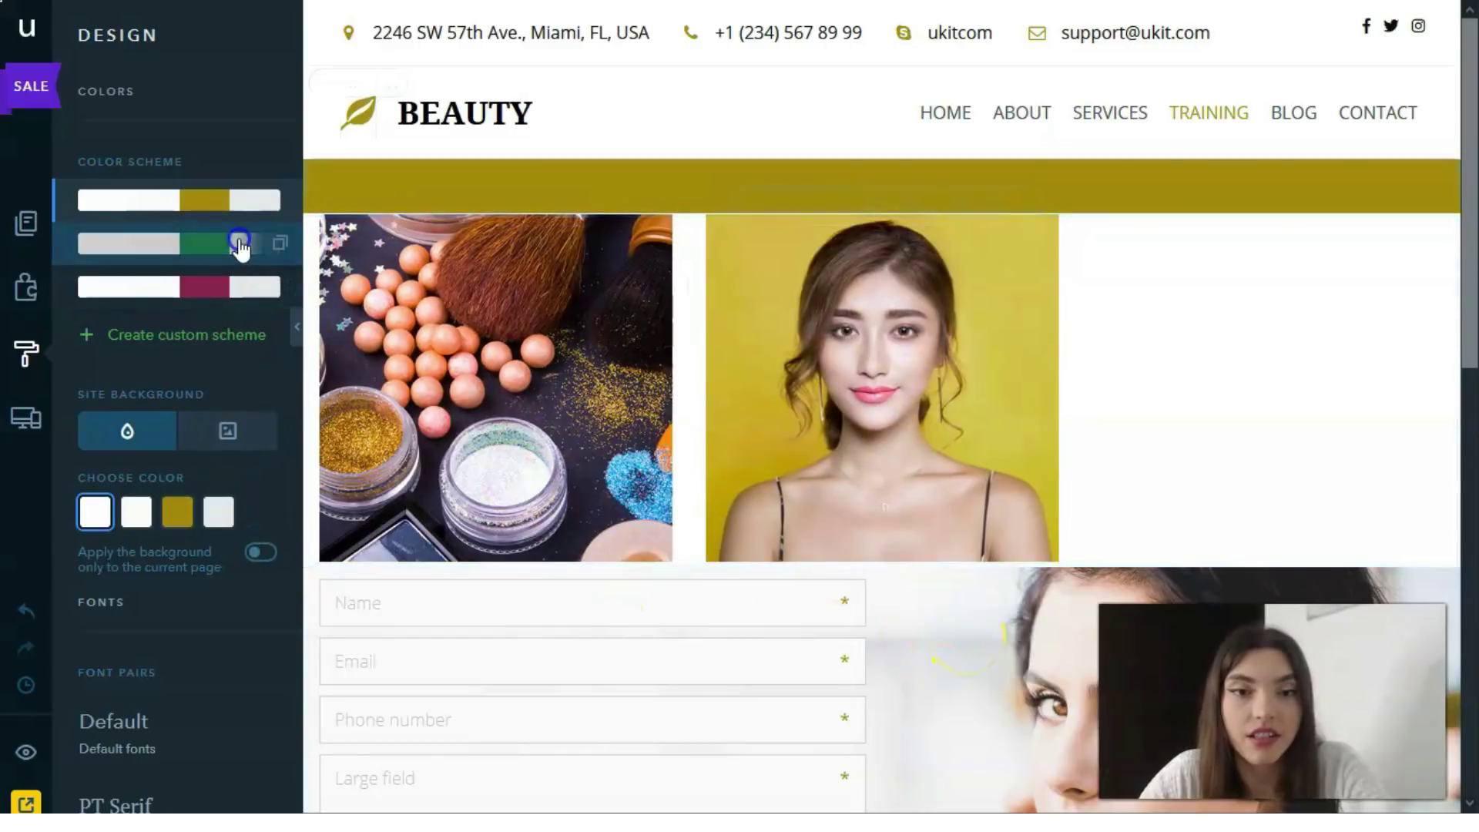
pyautogui.click(239, 242)
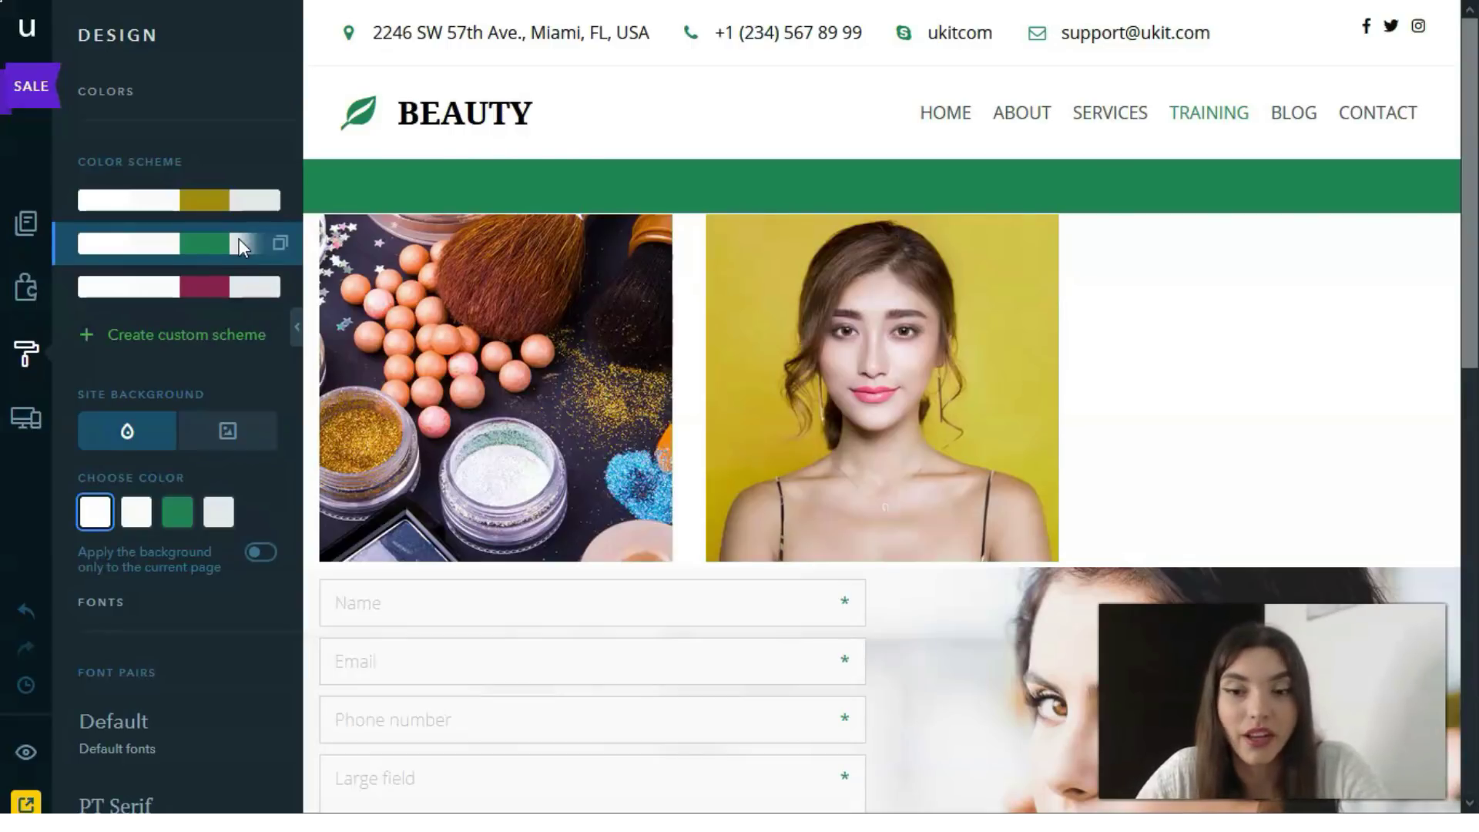
# Step: Examine the recolored Training page down to its footer and back up to the header
pyautogui.click(738, 485)
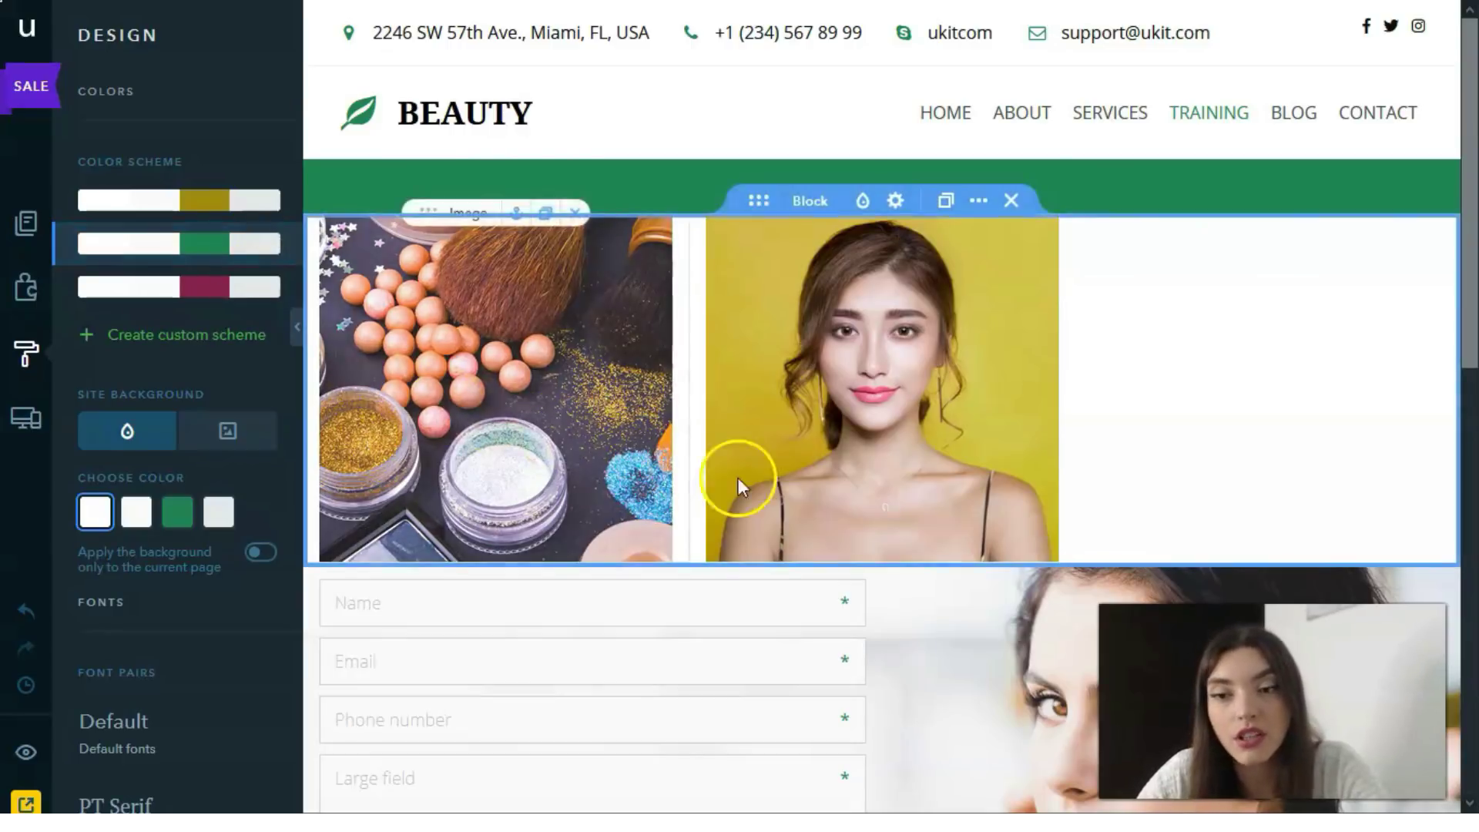
pyautogui.scroll(-4, 785, 420)
pyautogui.scroll(-3, 786, 419)
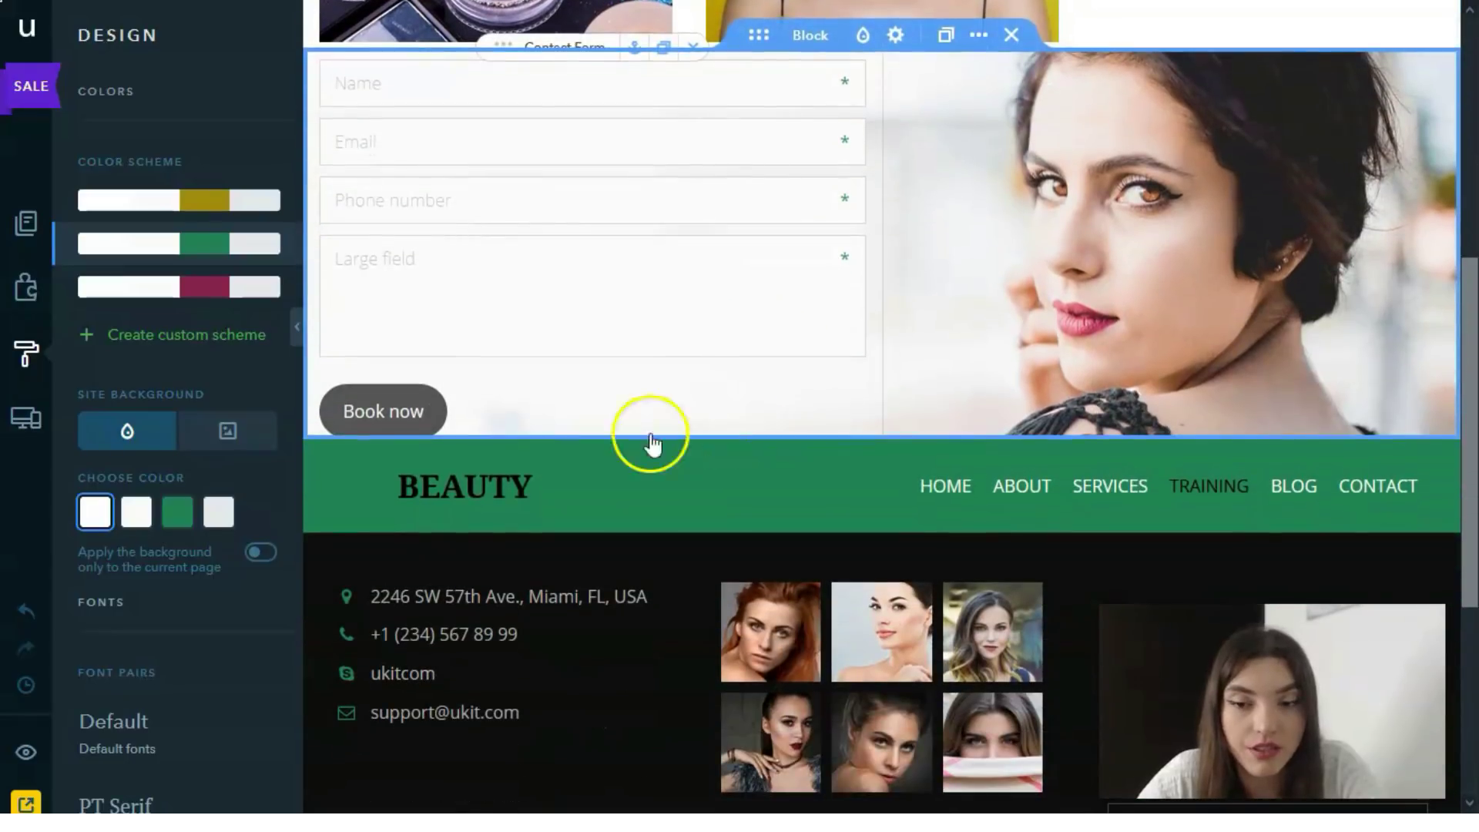
pyautogui.click(15, 755)
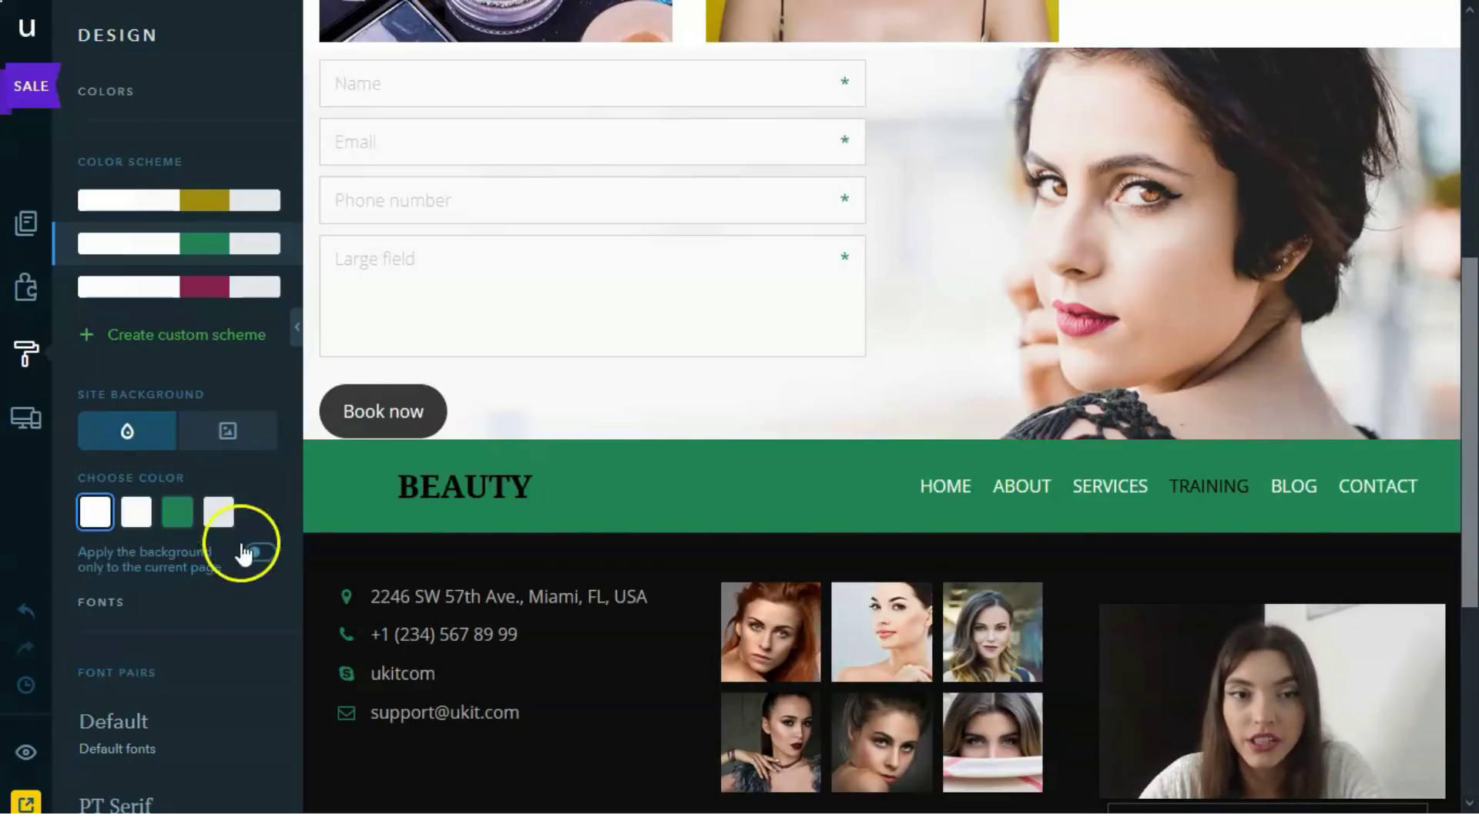
pyautogui.scroll(7, 320, 439)
pyautogui.click(905, 173)
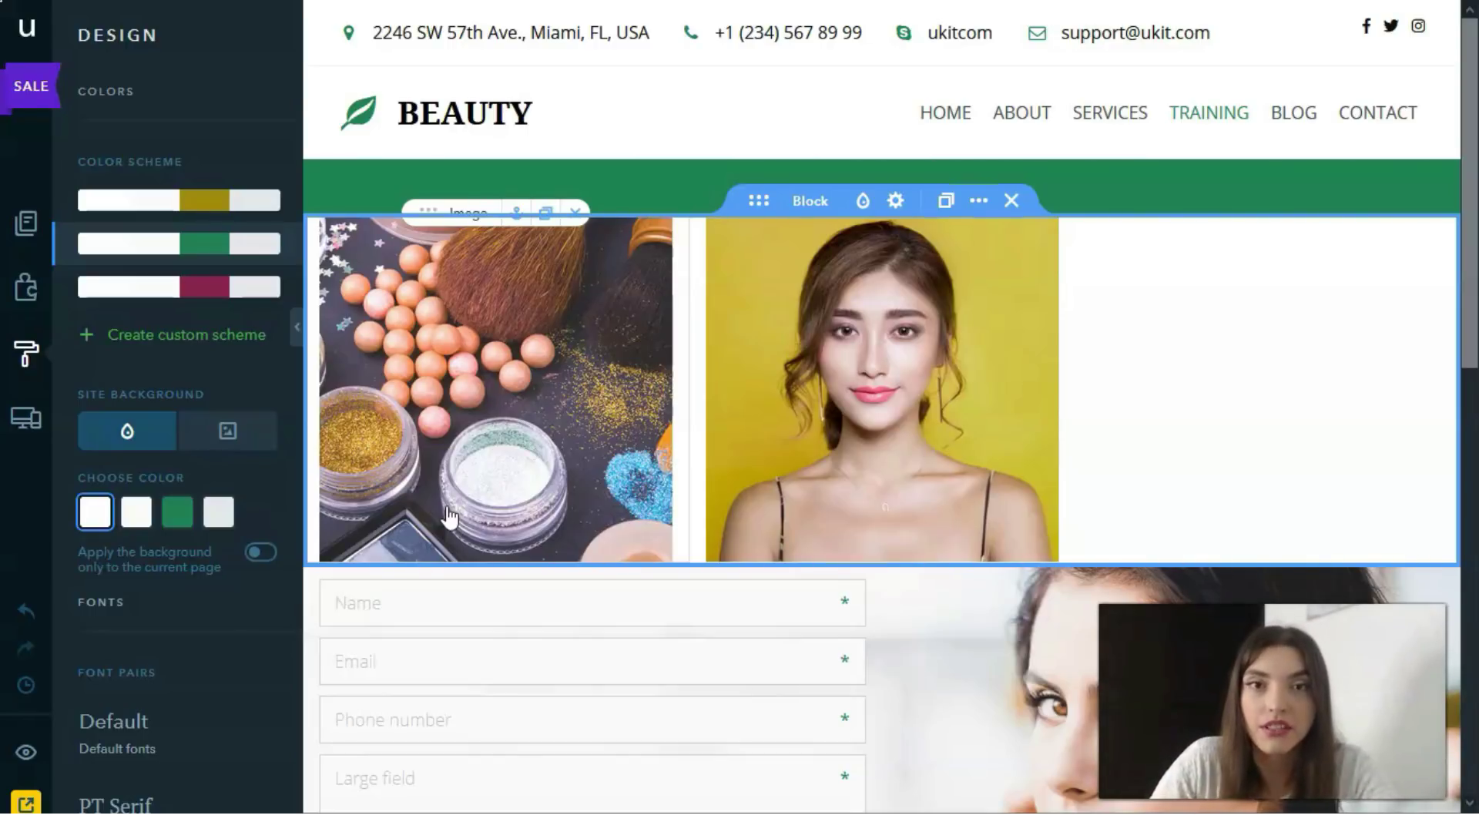
# Step: Switch the adaptive view to Tablet and examine the Training page's layout down to the footer
pyautogui.click(27, 422)
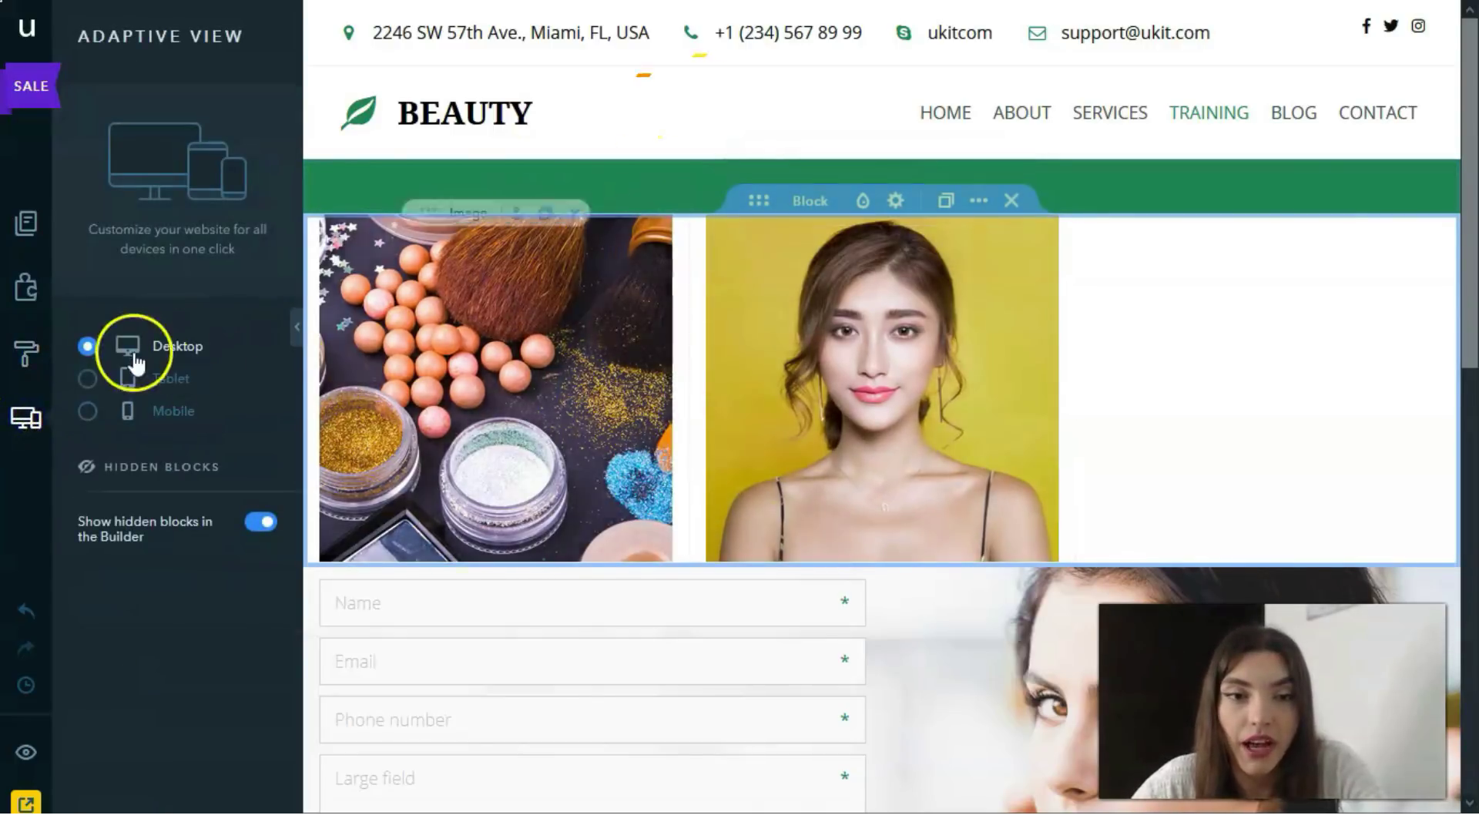
pyautogui.click(88, 379)
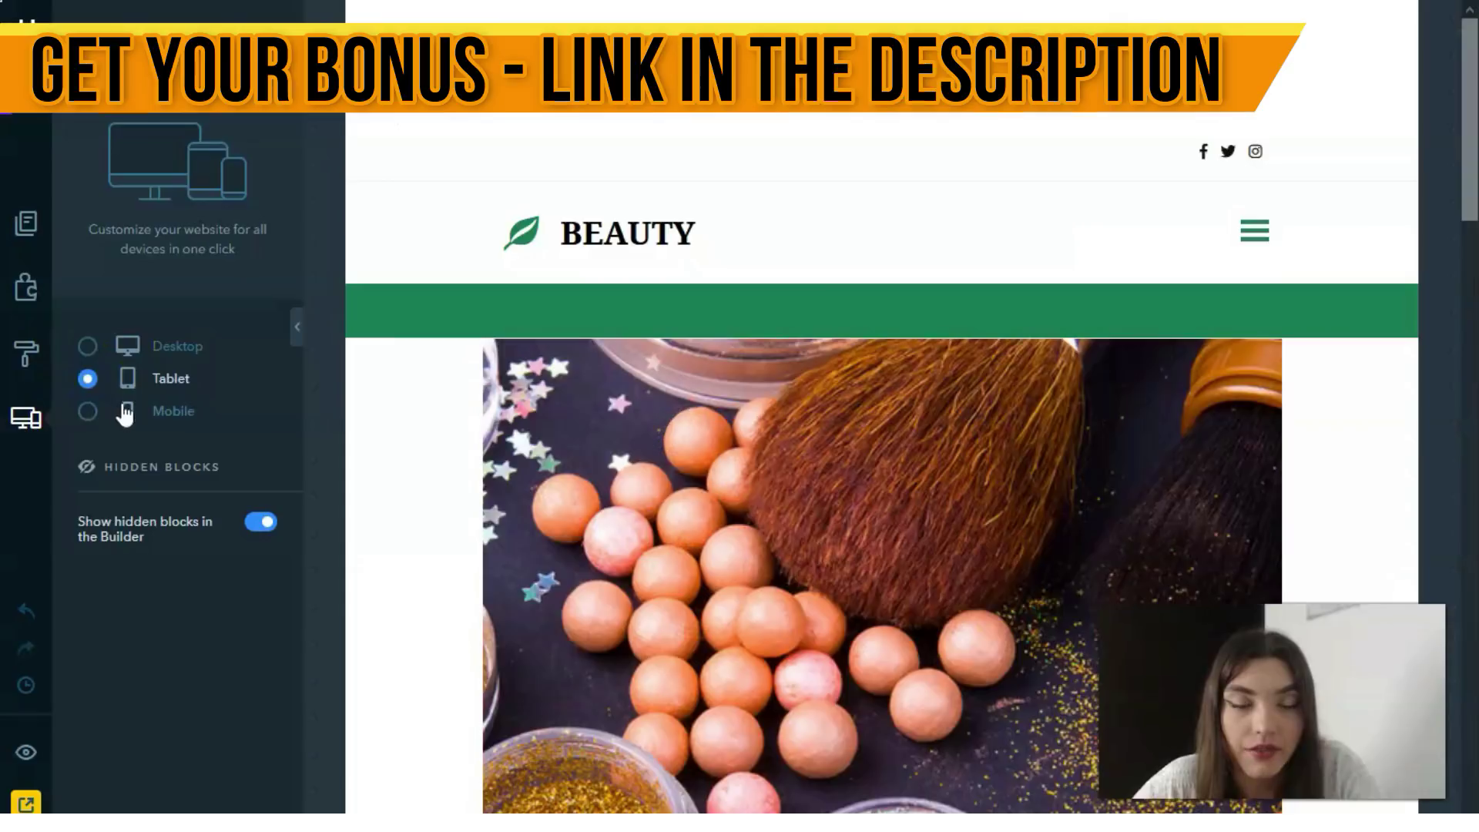
pyautogui.scroll(-10, 845, 396)
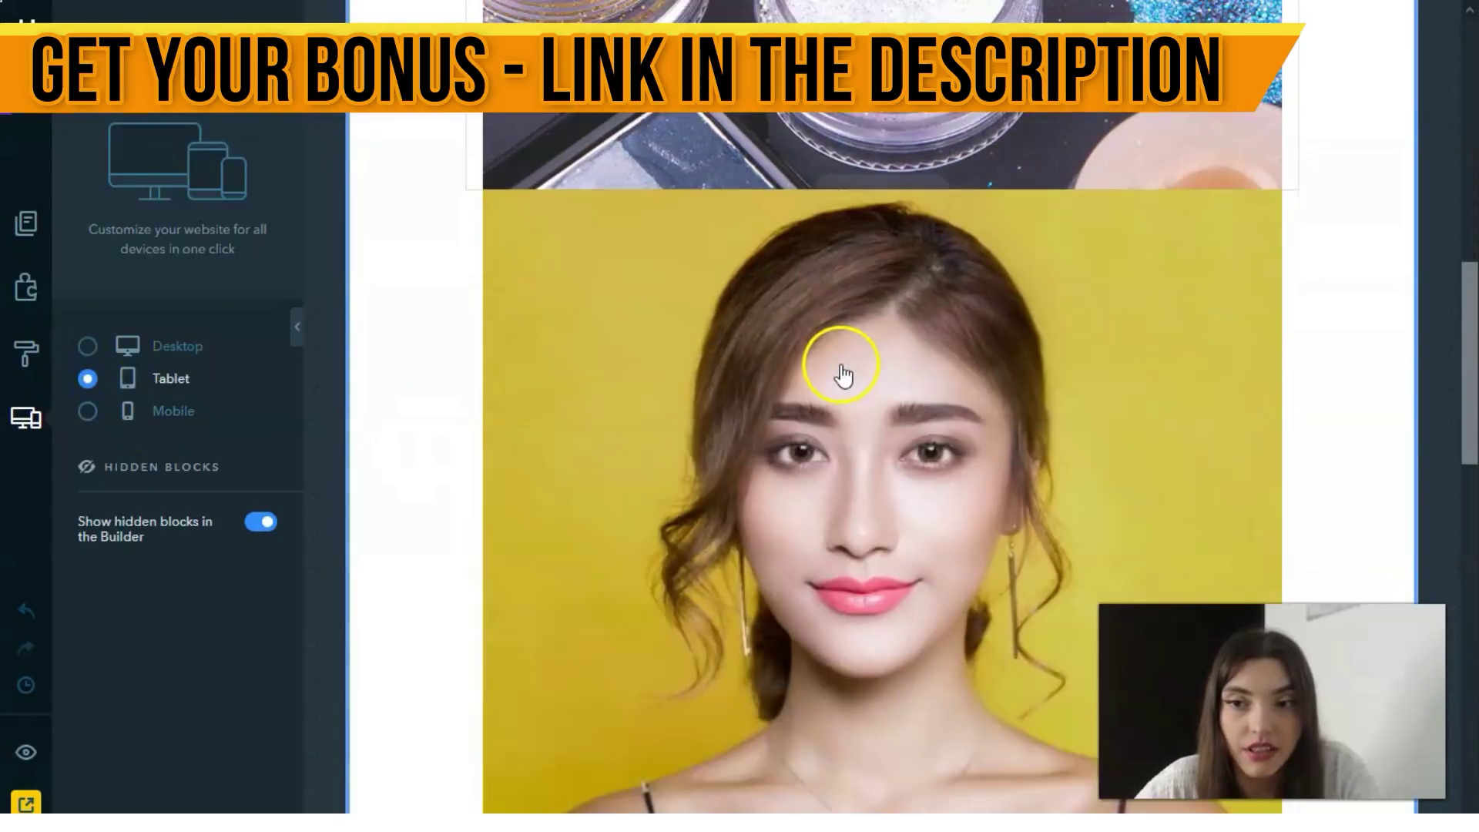
pyautogui.scroll(-10, 794, 325)
pyautogui.scroll(5, 511, 346)
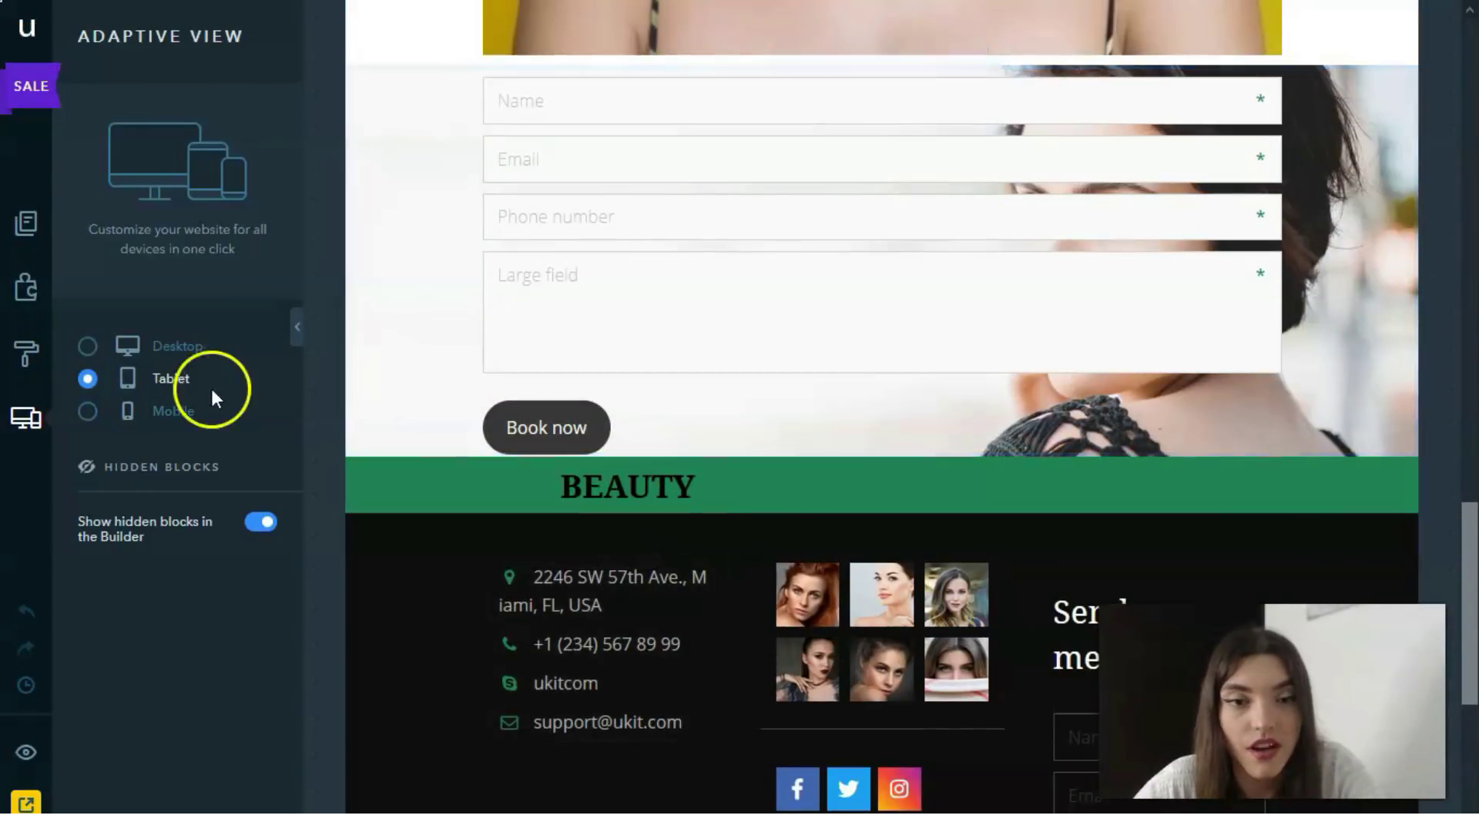
# Step: Switch the adaptive view to Mobile and examine the Training page's layout from the footer gallery up to the header
pyautogui.click(189, 420)
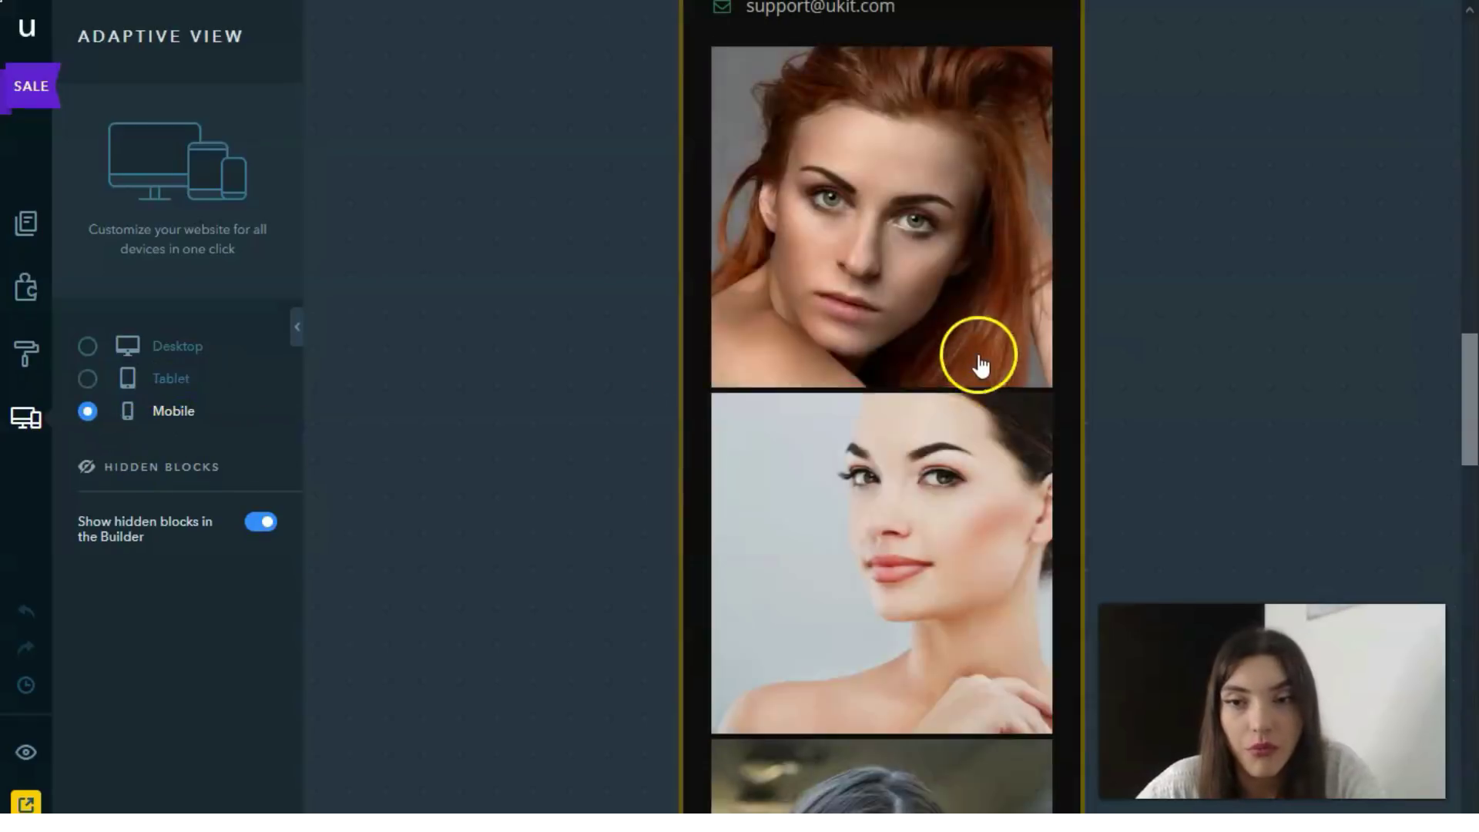
pyautogui.scroll(3, 982, 353)
pyautogui.scroll(-5, 986, 351)
pyautogui.scroll(10, 990, 355)
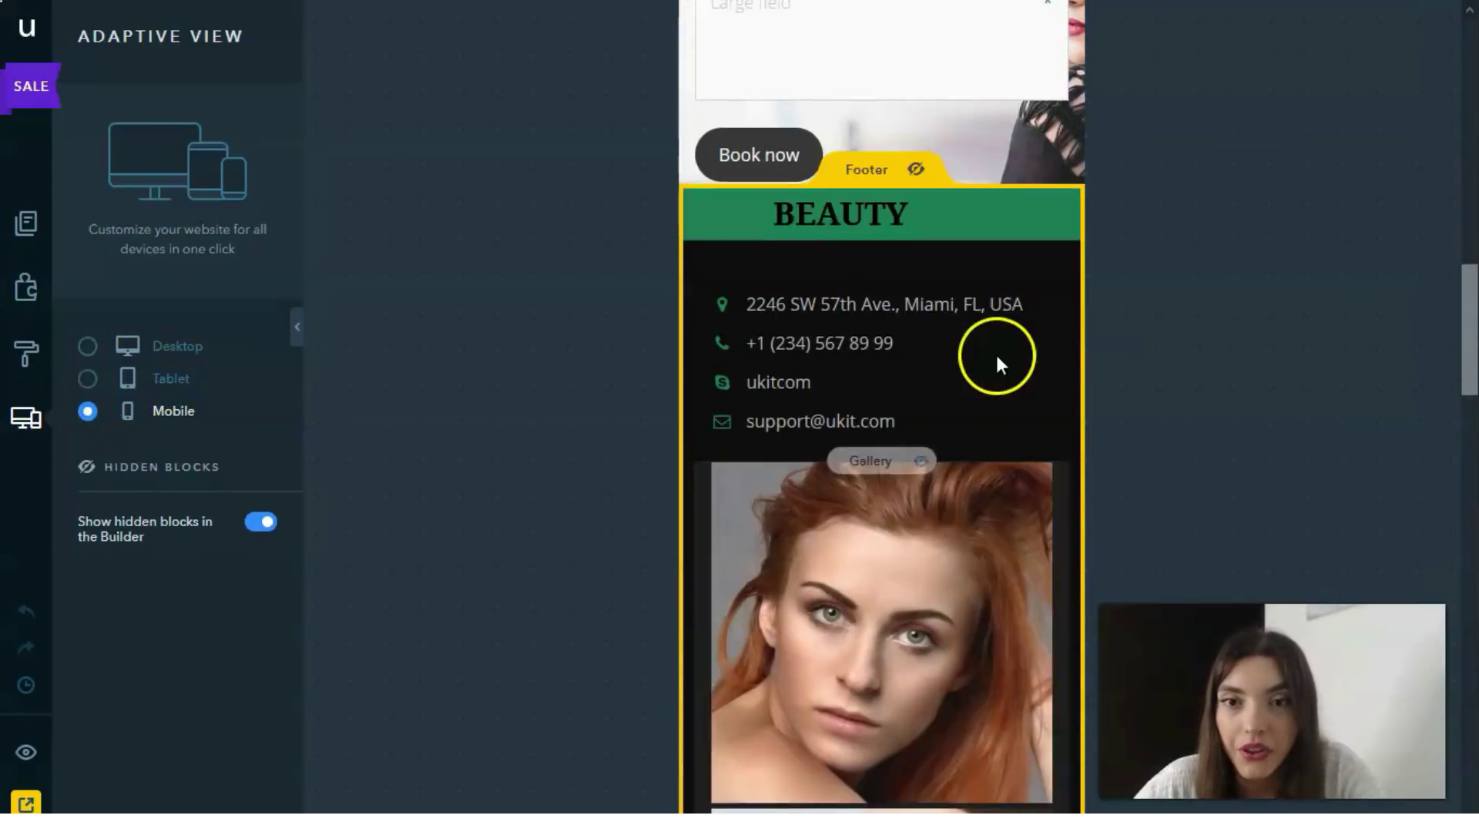
pyautogui.scroll(10, 1000, 369)
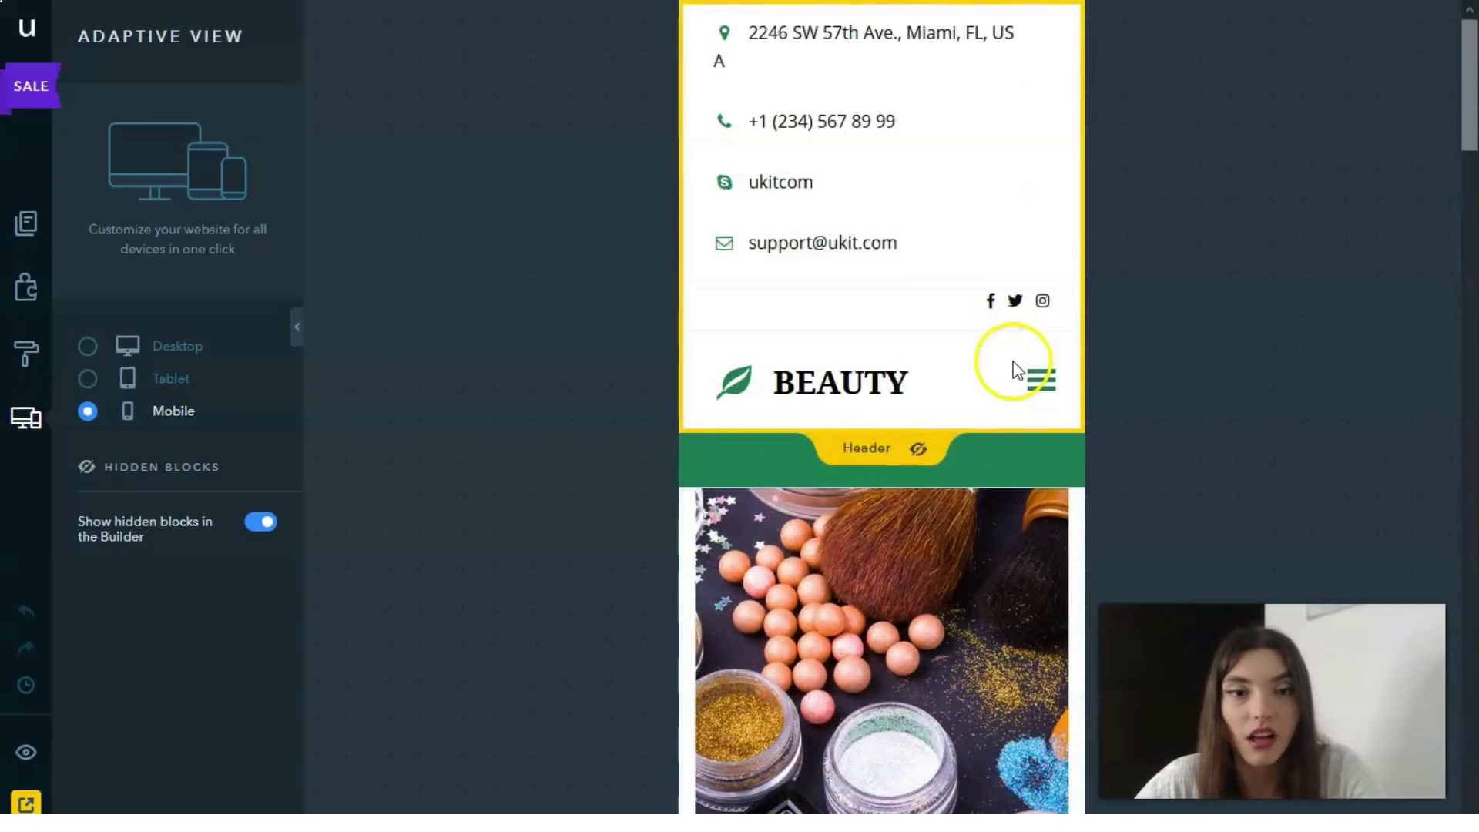